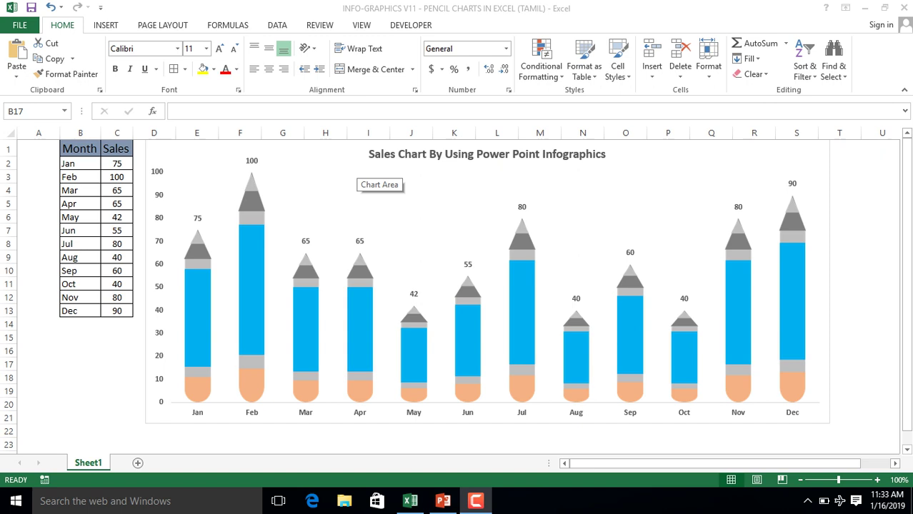
Step: Inspect the Month/Sales table headers and the Jan (75) and Feb (100) sales values
left_click(80, 363)
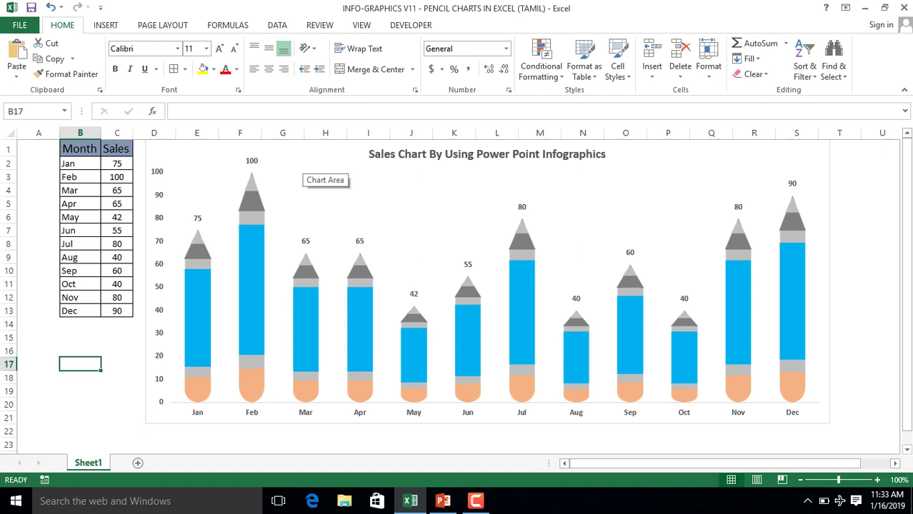
left_click(714, 164)
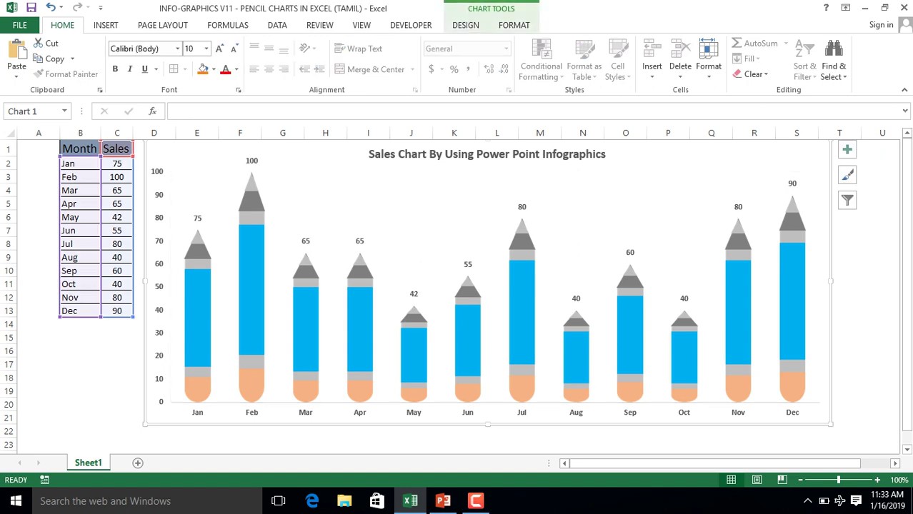
left_click(80, 148)
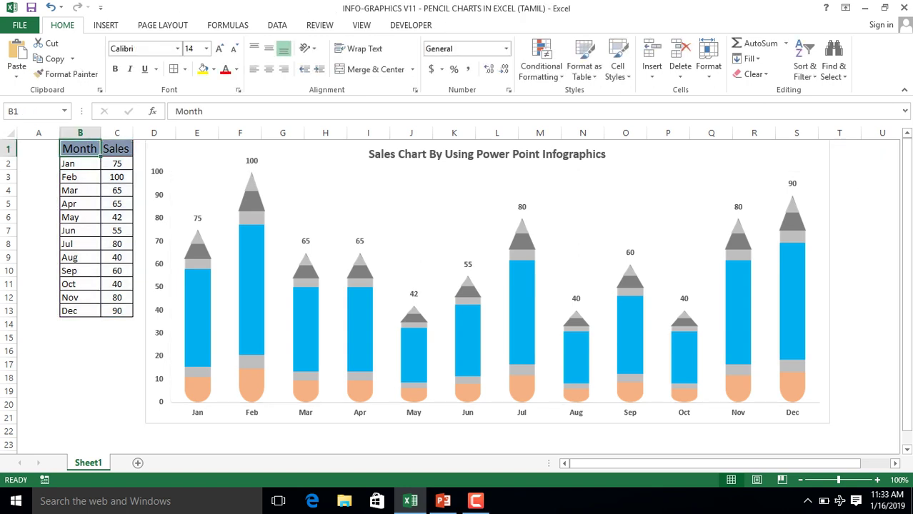
left_click(116, 148)
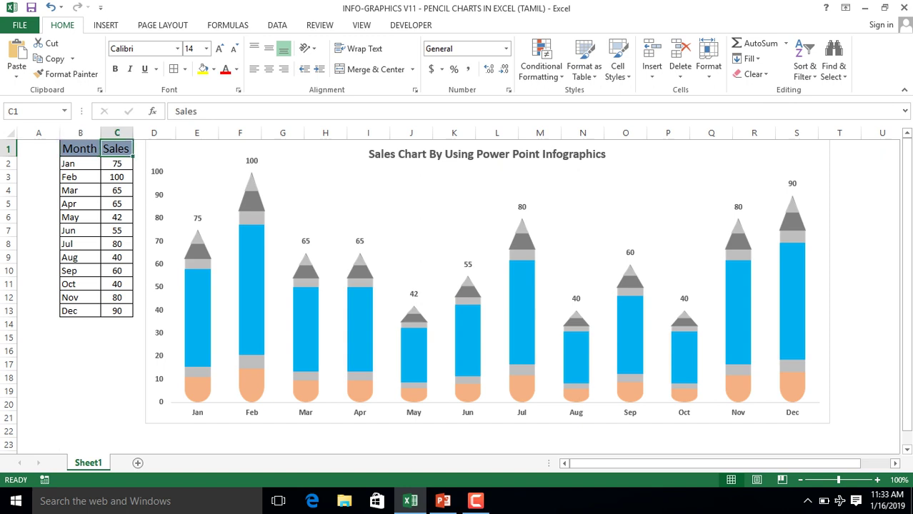
left_click(80, 164)
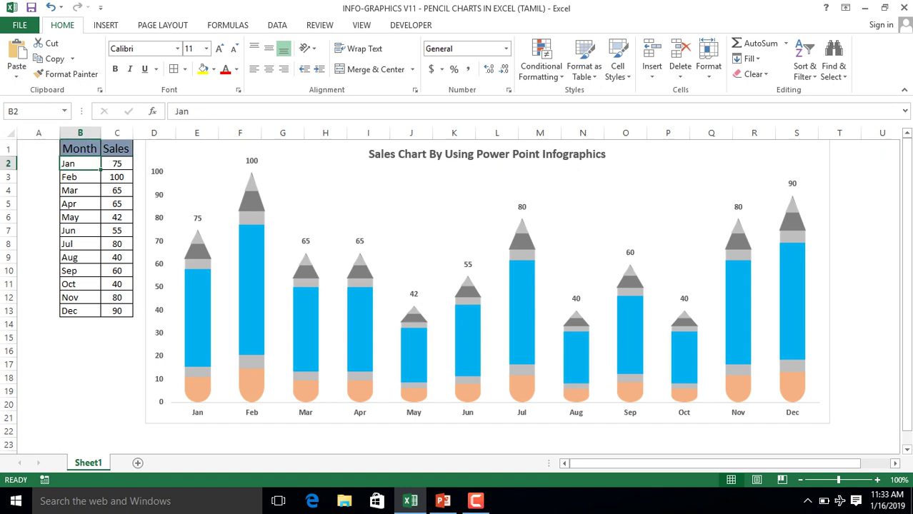
left_click(116, 164)
left_click(80, 149)
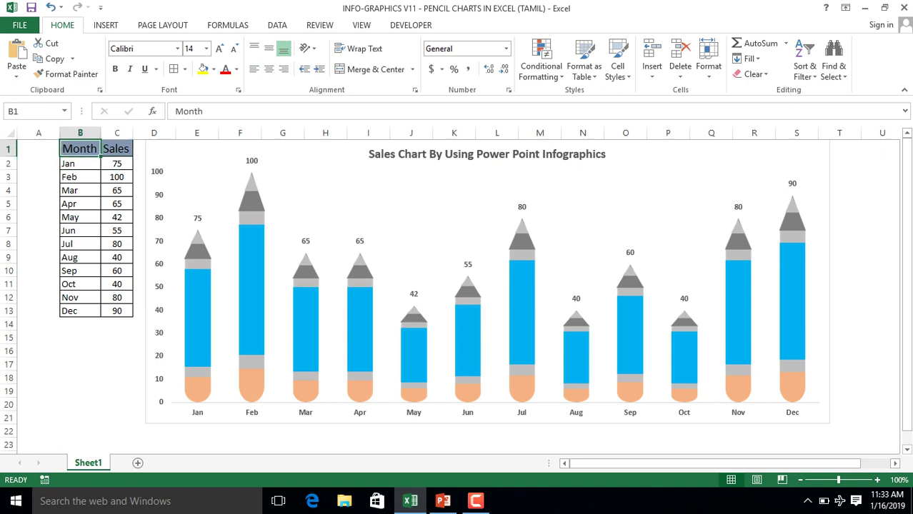
left_click(117, 178)
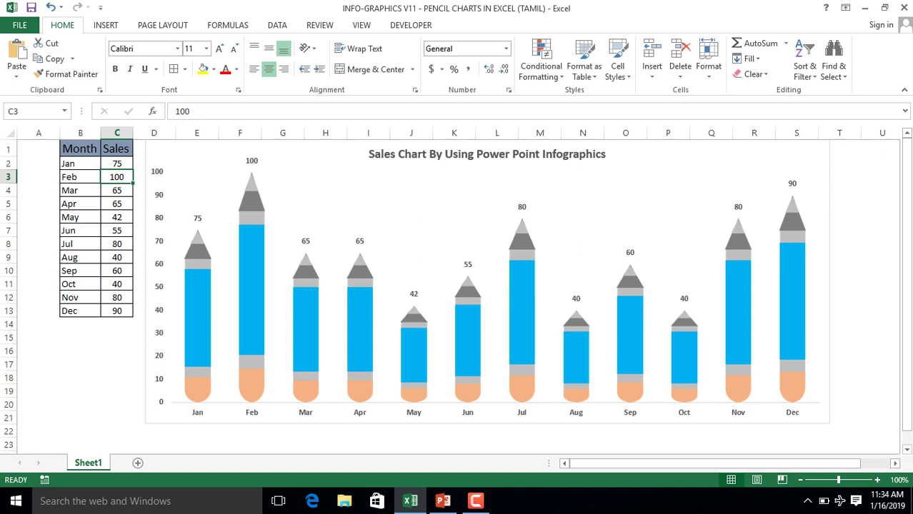
Step: Inspect the chart's linked data range, its value labels and the Sales pencil series
mouse_move(251, 191)
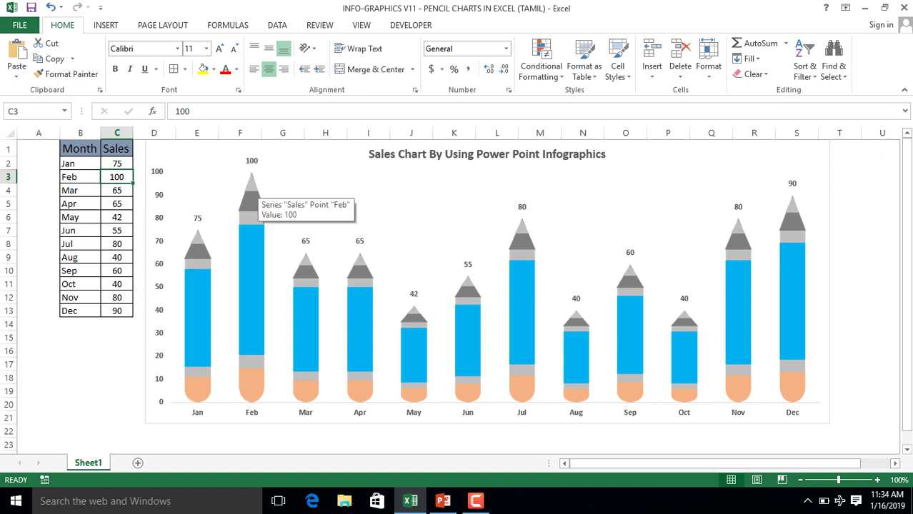
mouse_move(194, 291)
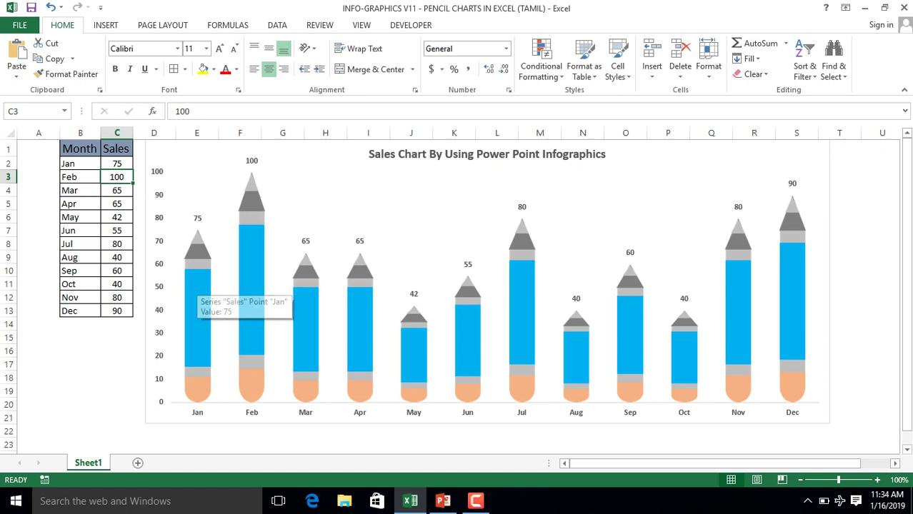
mouse_move(243, 282)
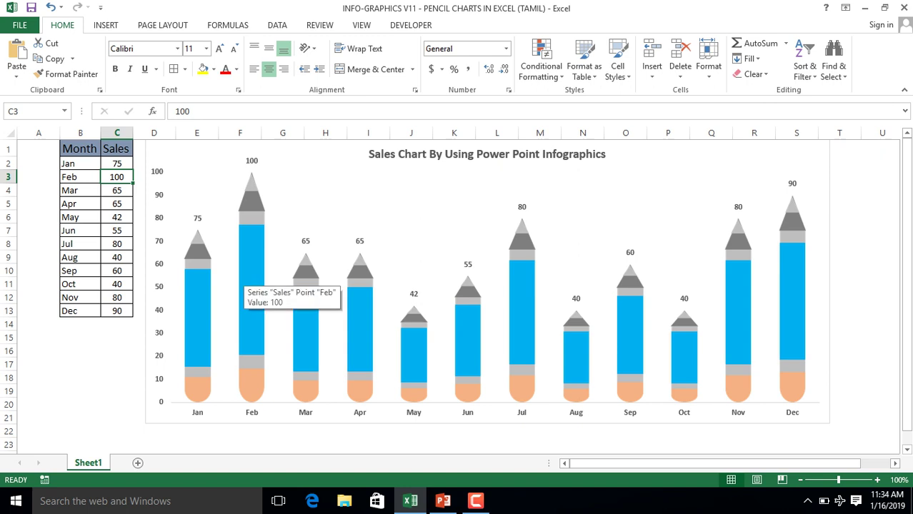
left_click(232, 286)
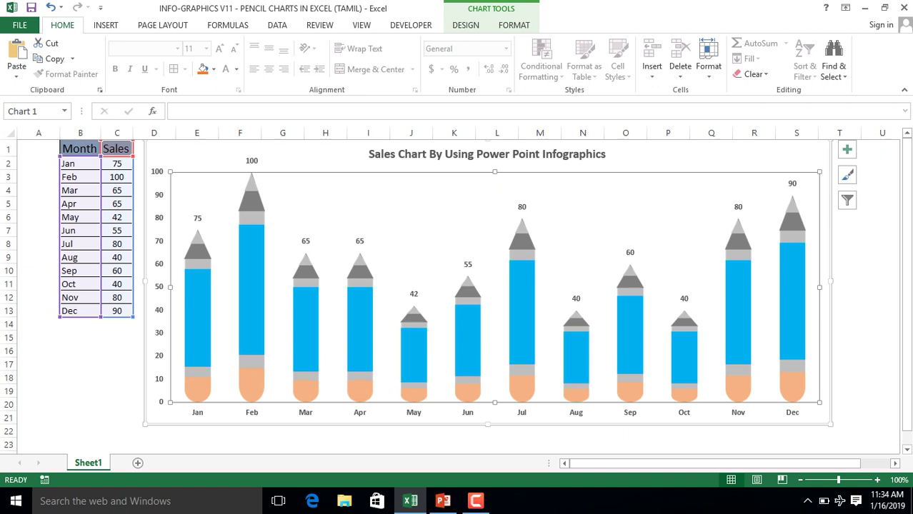
left_click(116, 163)
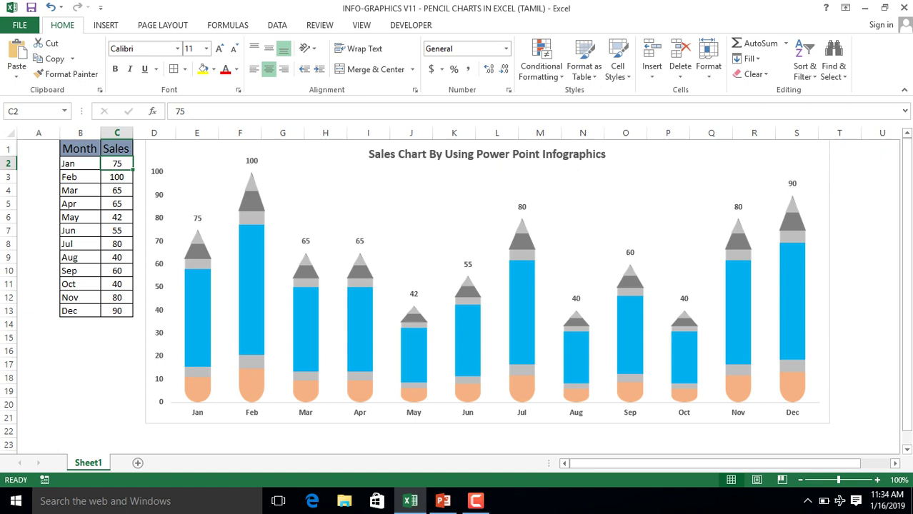
left_click(305, 241)
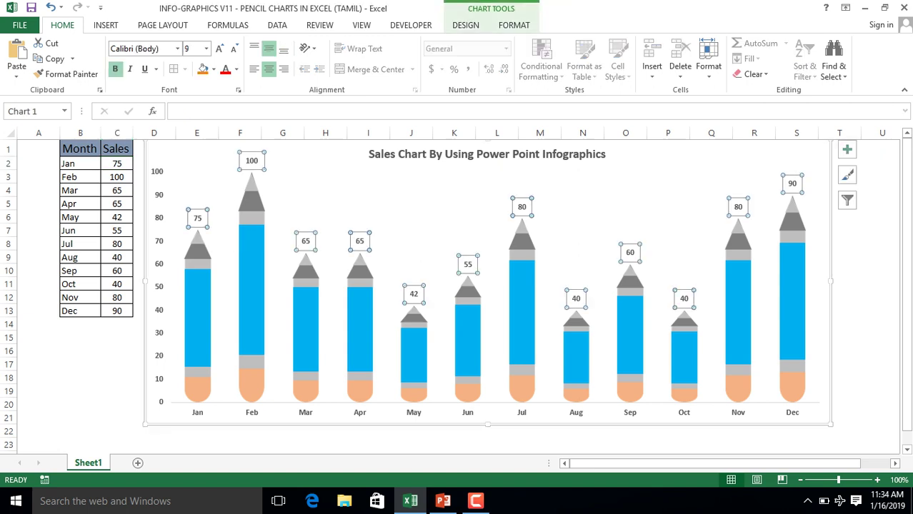
mouse_move(197, 255)
left_click(117, 176)
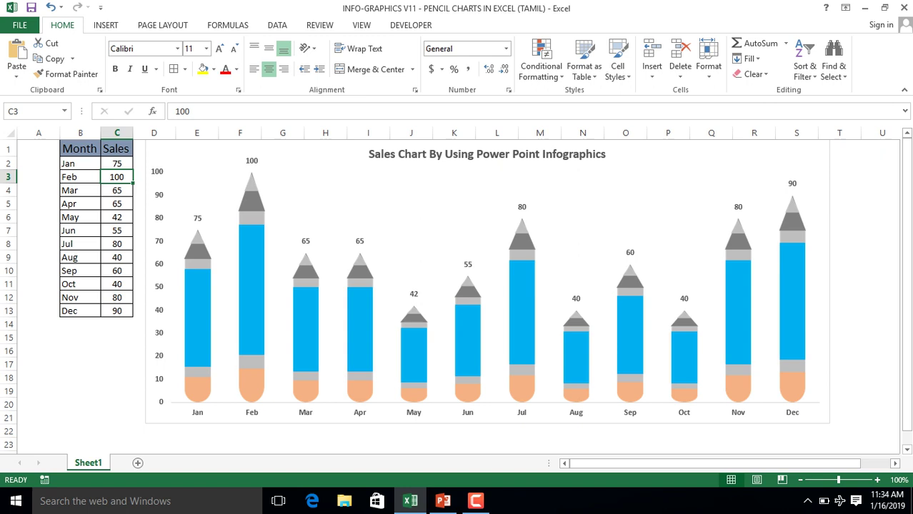
left_click(306, 321)
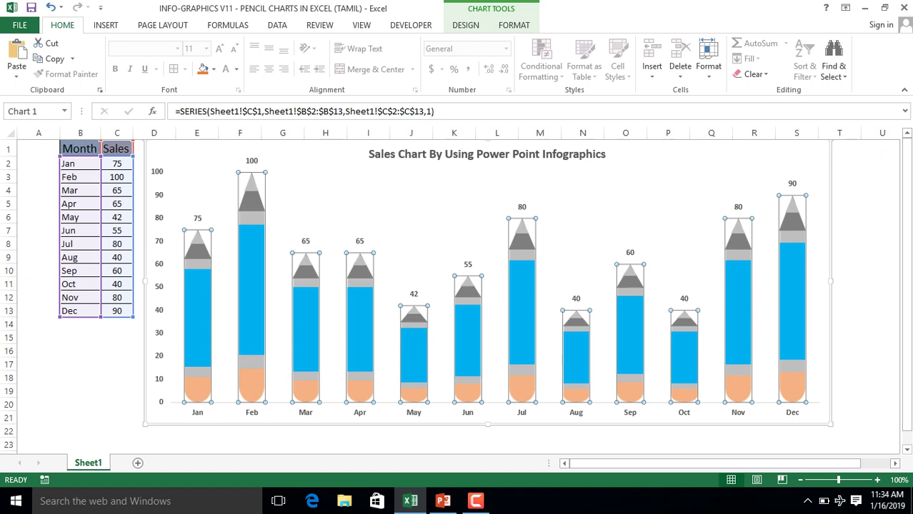
left_click(80, 258)
Step: Change May sales from 42 to 100, Oct from 40 to 80, and Dec from 90 to 75
left_click(116, 218)
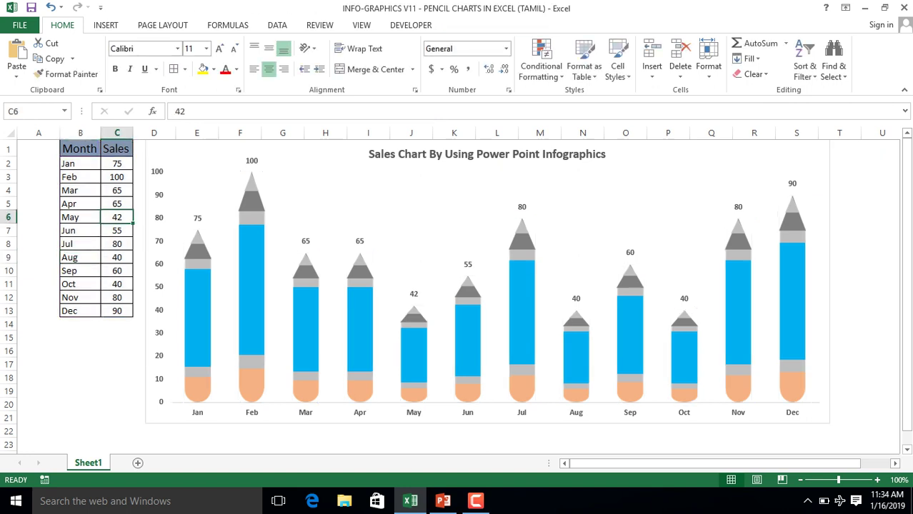
type("1")
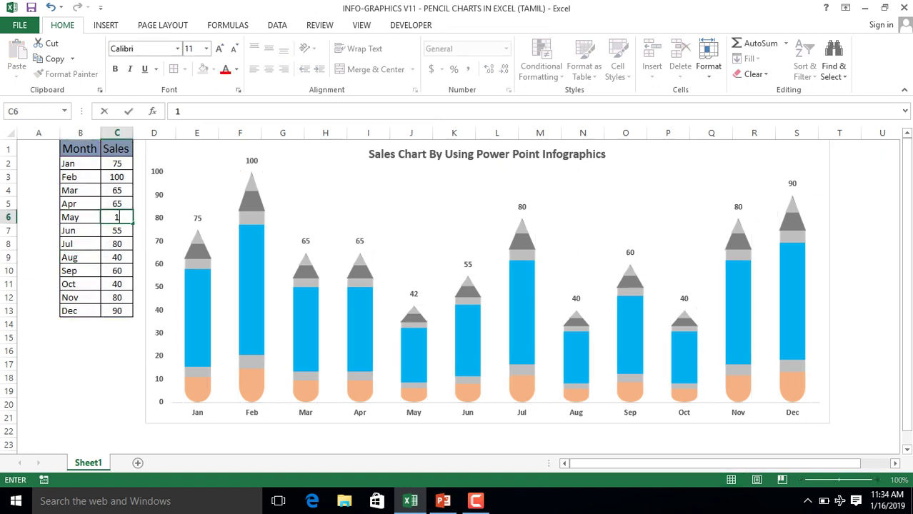
type("00")
key("Return")
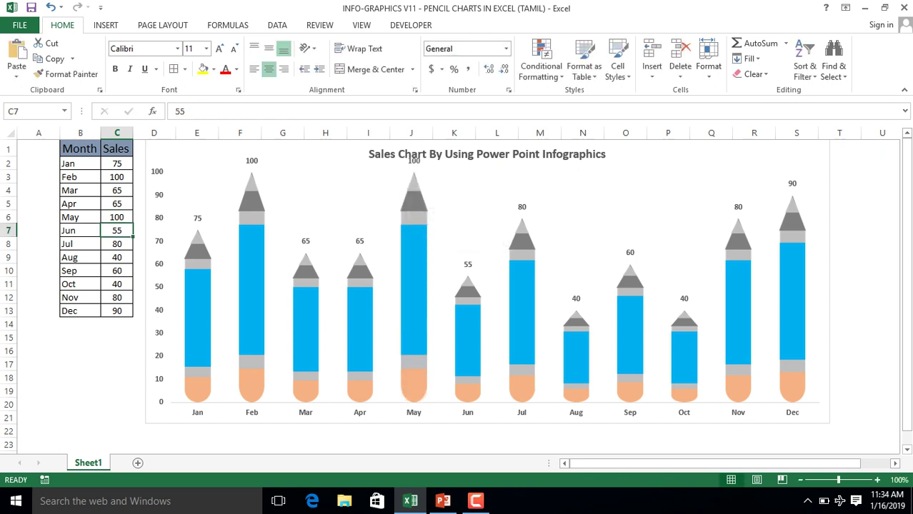
mouse_move(420, 201)
left_click(116, 284)
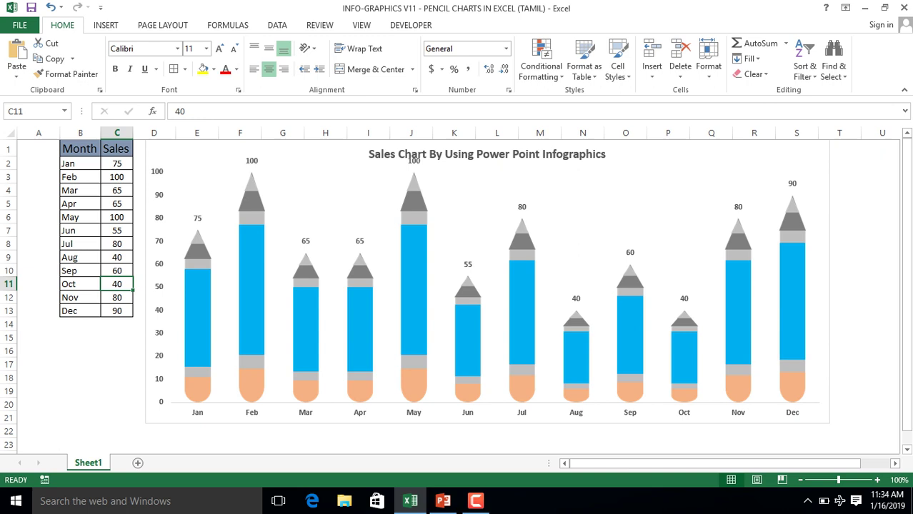
type("80")
key("Return")
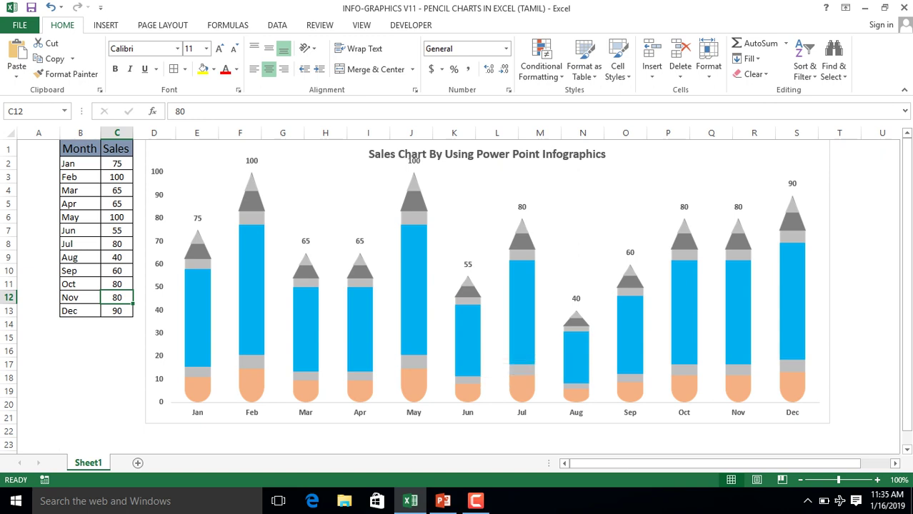
left_click(117, 311)
type("7")
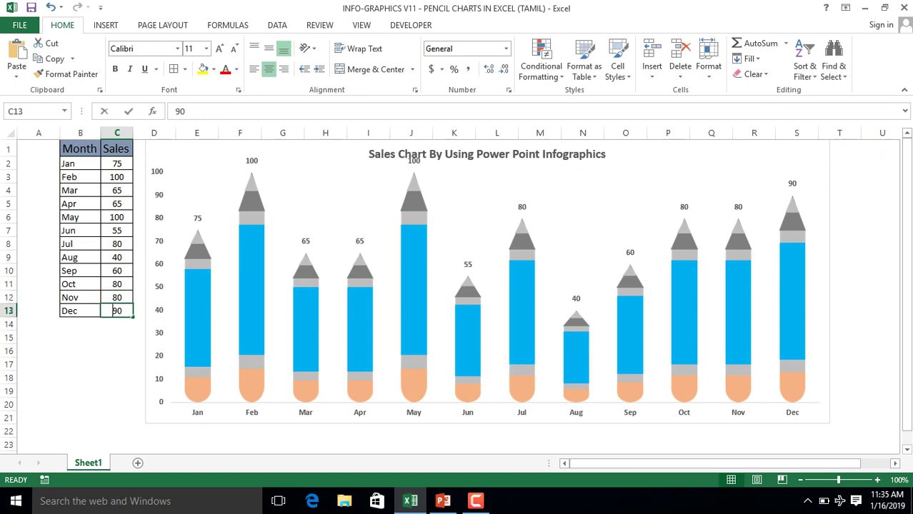
type("5")
key("Return")
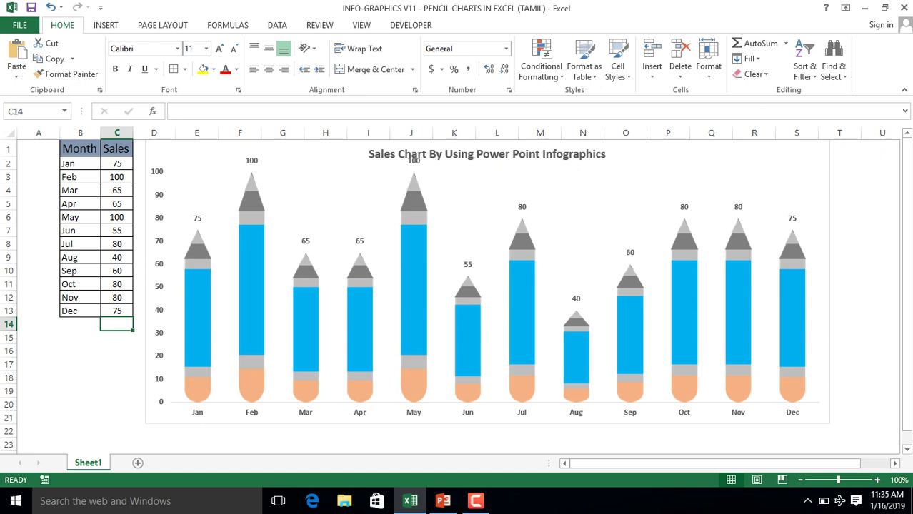
left_click(80, 350)
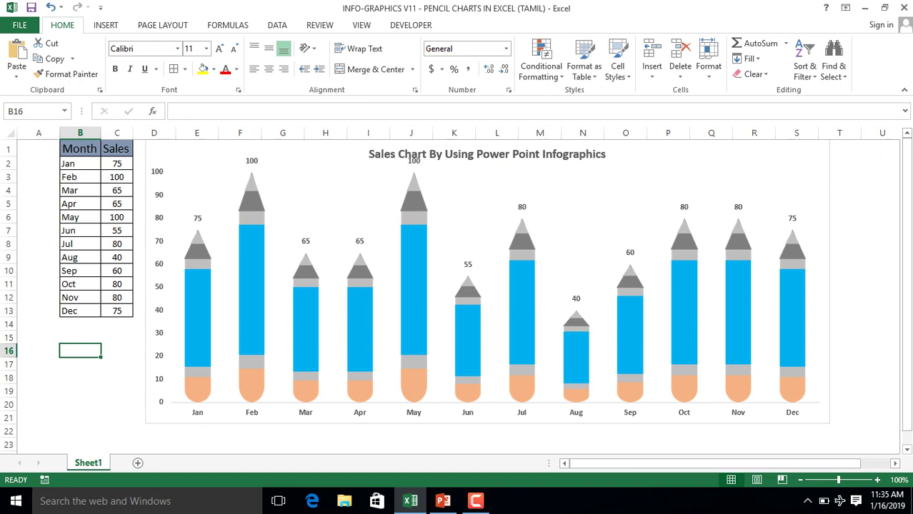
Step: Copy the whole Month/Sales table, headers through Dec
left_click_drag(80, 149, 117, 149)
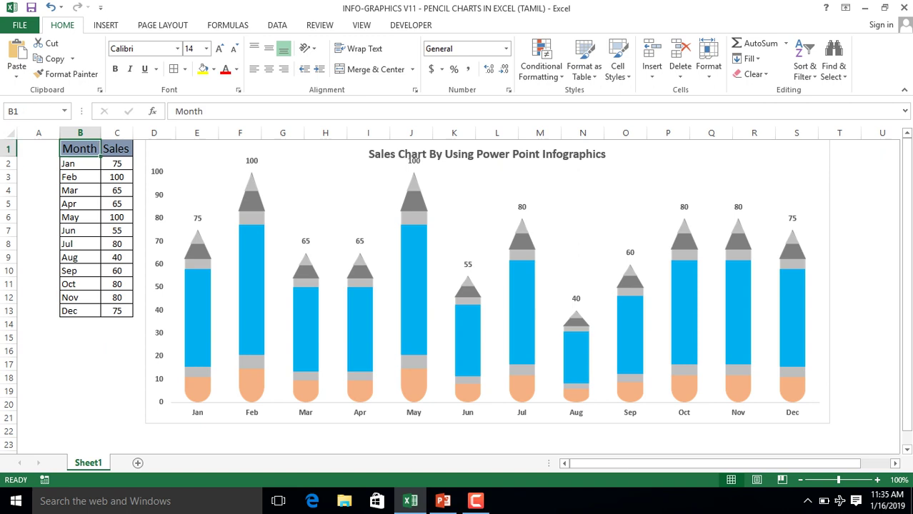
mouse_move(250, 211)
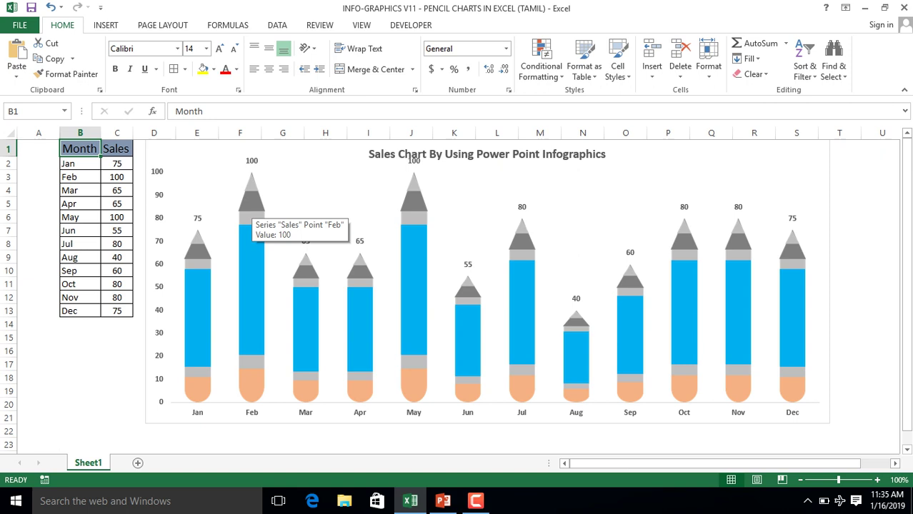
left_click(80, 177)
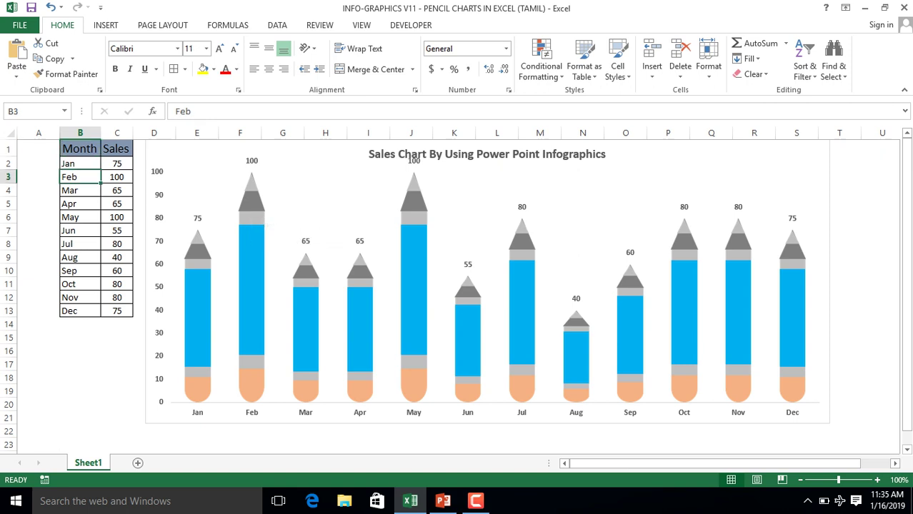
mouse_move(80, 149)
left_mouse_down()
mouse_move(116, 149)
mouse_move(118, 312)
left_mouse_up()
key("ctrl+c")
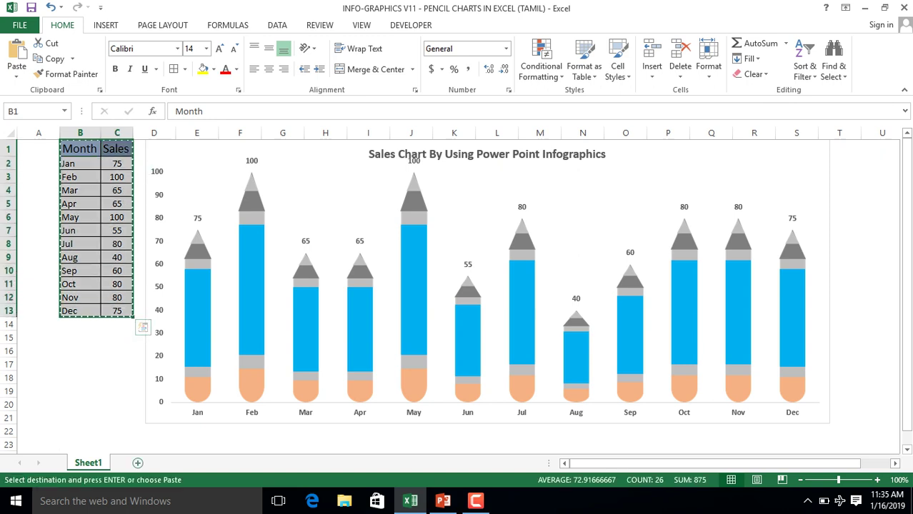
Step: Add a new sheet and paste the table starting at cell B1
left_click(138, 463)
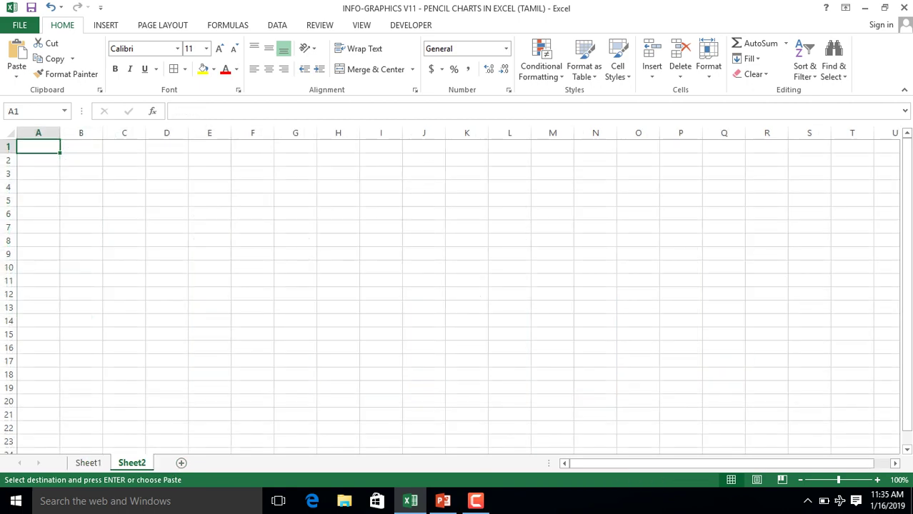
left_click(80, 146)
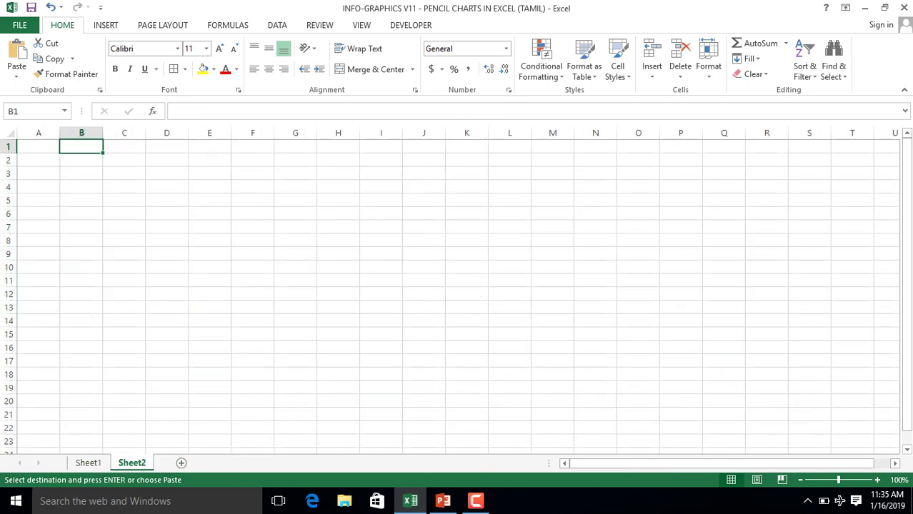
key("ctrl+v")
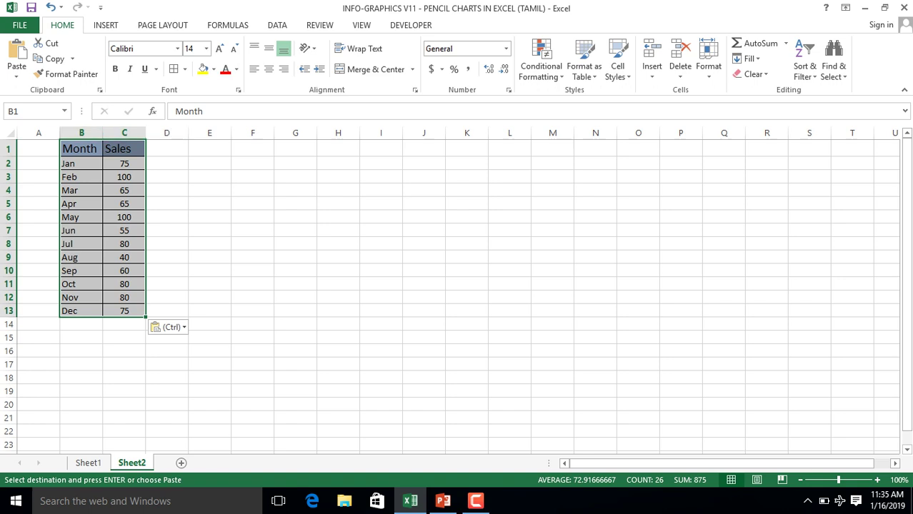
left_click(105, 25)
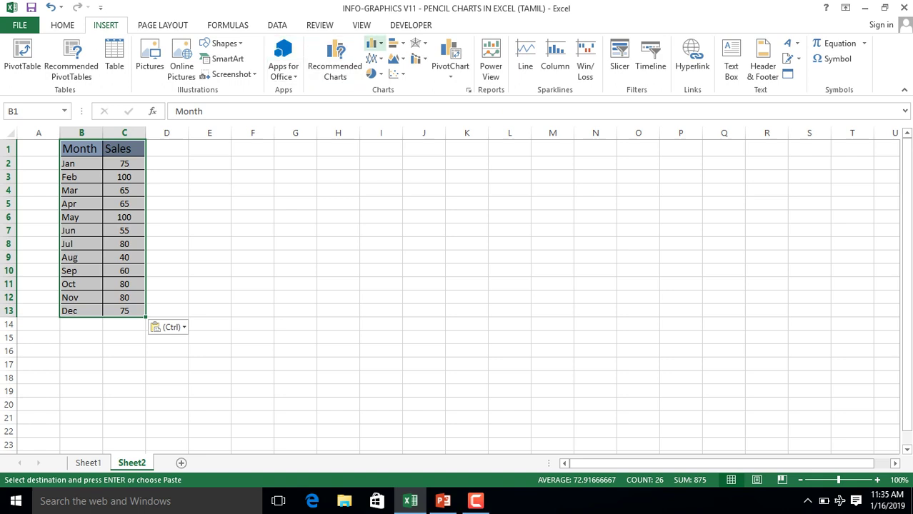
Step: Insert a clustered column chart of the sales and widen it on both sides
left_click(373, 44)
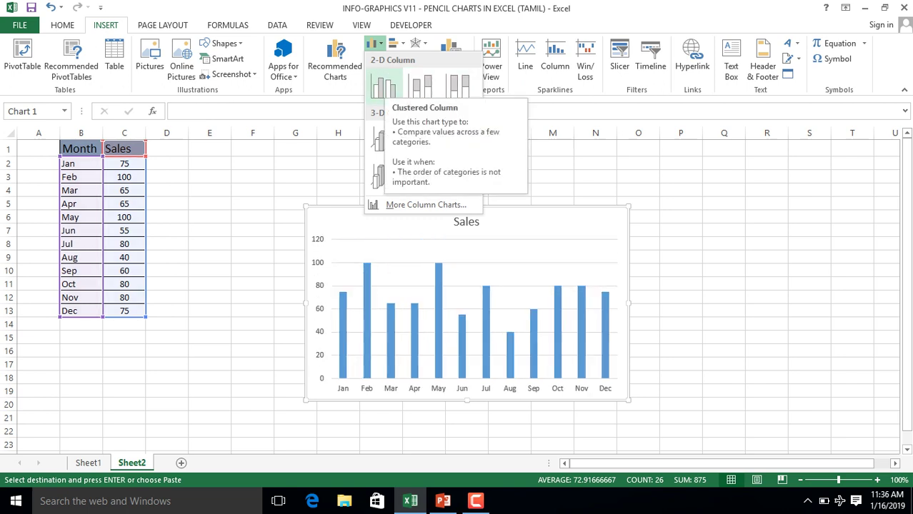
left_click(383, 87)
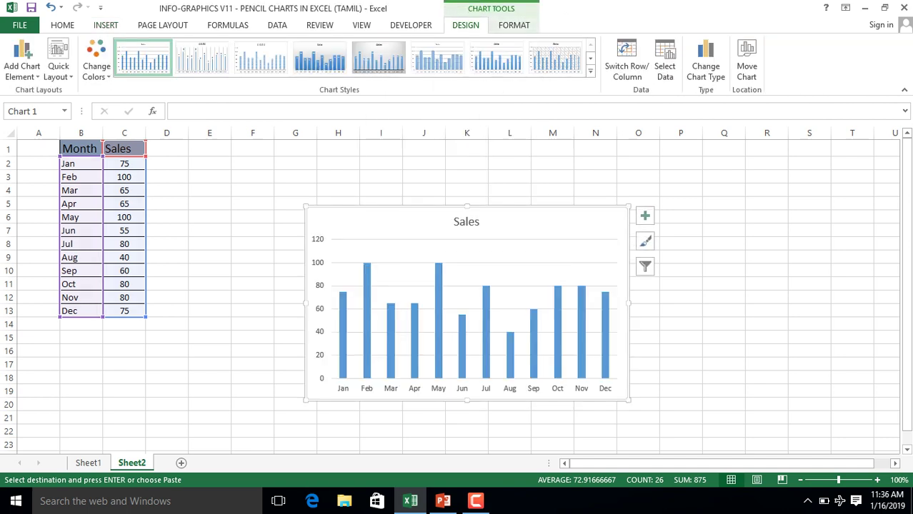
left_click_drag(305, 303, 170, 303)
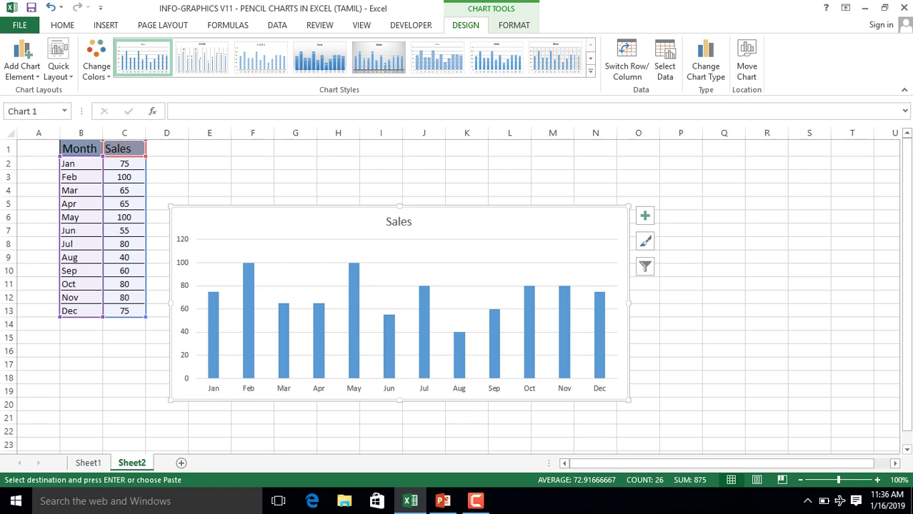
left_click_drag(629, 303, 784, 303)
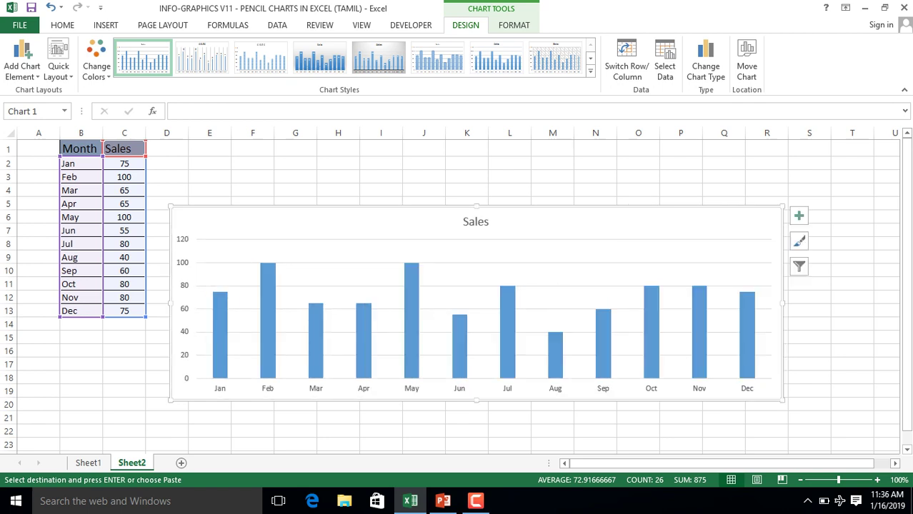
Step: Move the chart higher and delete its horizontal gridlines
left_click_drag(479, 230, 493, 208)
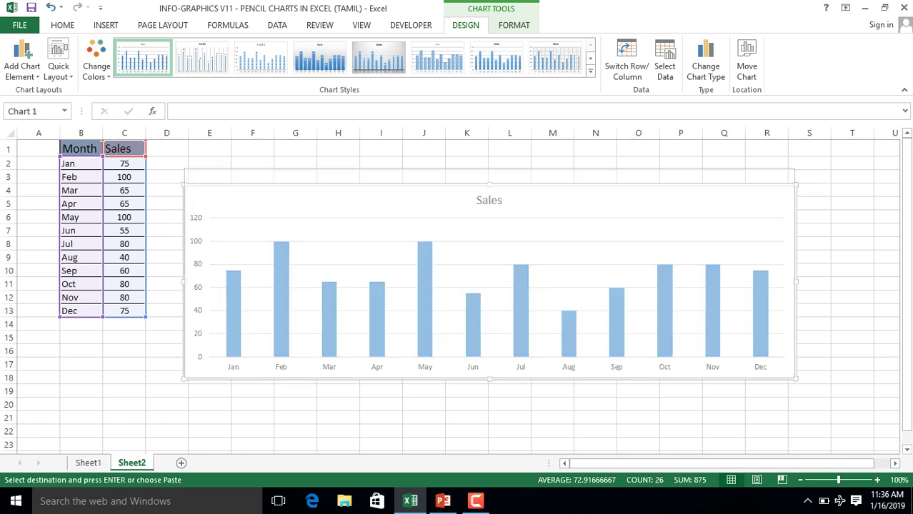
left_click_drag(488, 201, 489, 183)
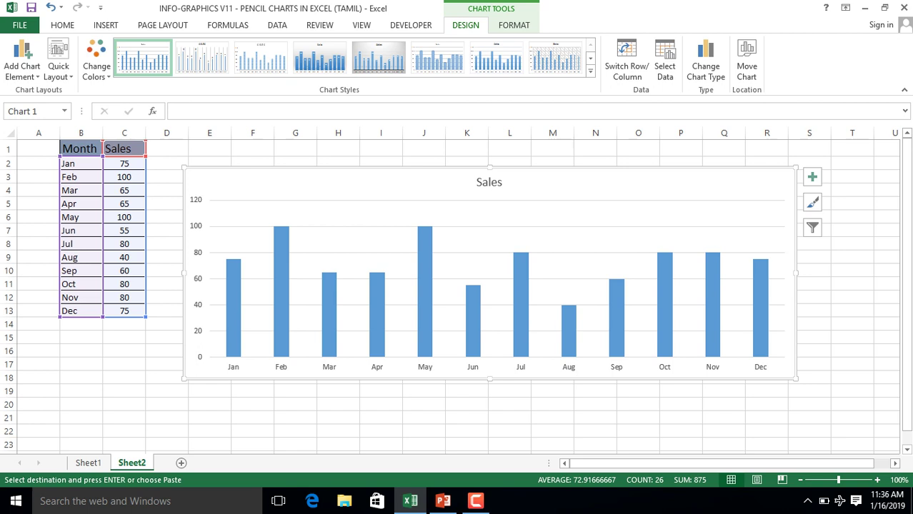
left_click(366, 226)
key("Delete")
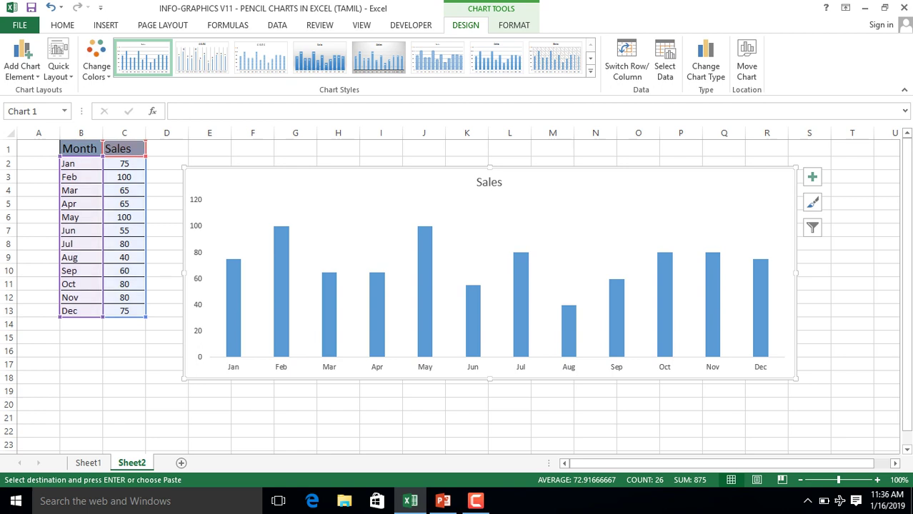
Step: Change the Sales series gap width from 219% to 100% in Format Data Series
left_click(712, 308)
right_click(279, 273)
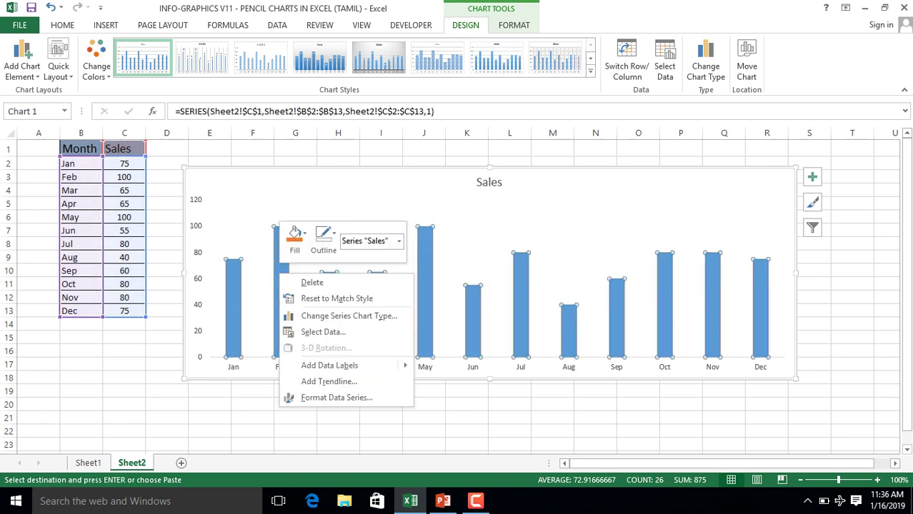
left_click(335, 398)
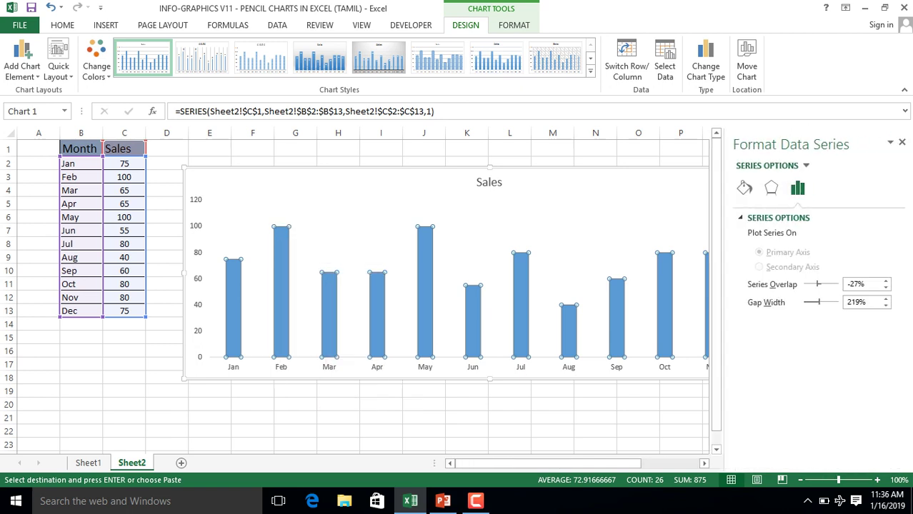
left_click(854, 303)
key("BackSpace")
key("BackSpace")
key("BackSpace")
type("1")
type("00")
key("Return")
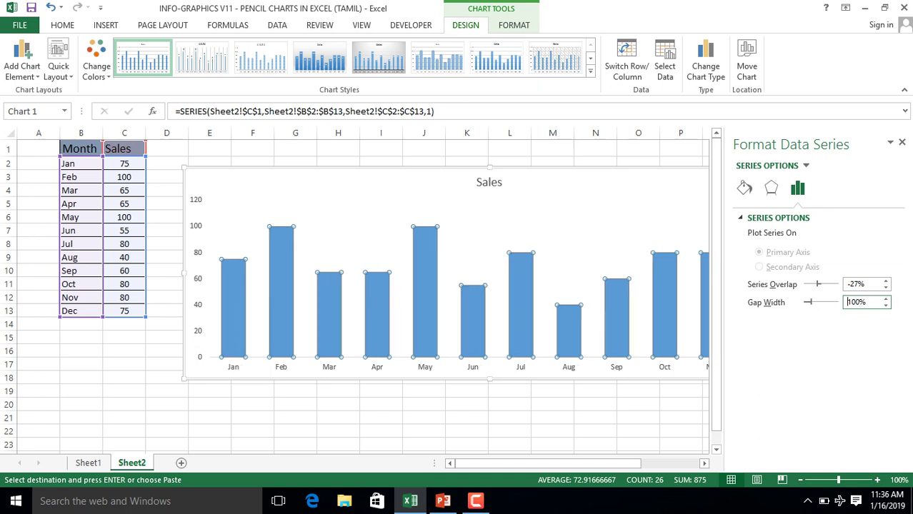
left_click(902, 142)
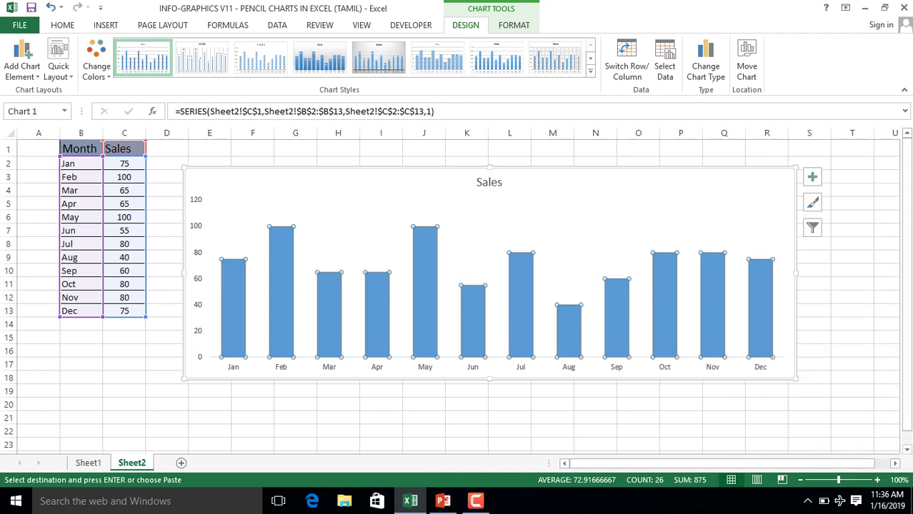
Step: In Format Axis, change the vertical axis maximum bound from 120 to 100
left_click(199, 279)
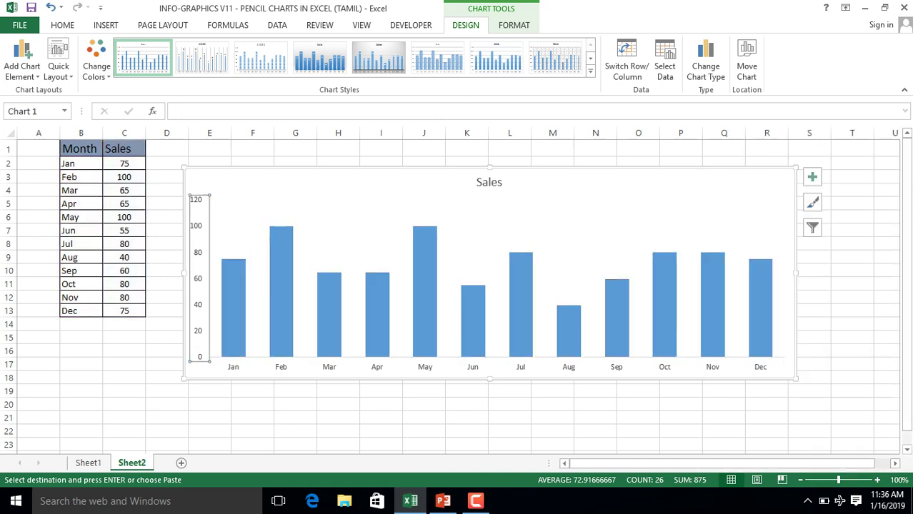
right_click(198, 227)
left_click(241, 368)
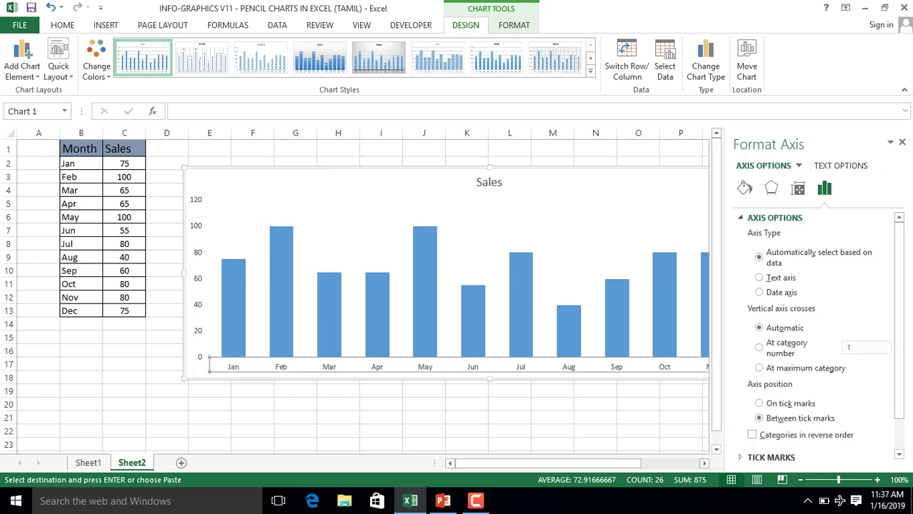
right_click(197, 254)
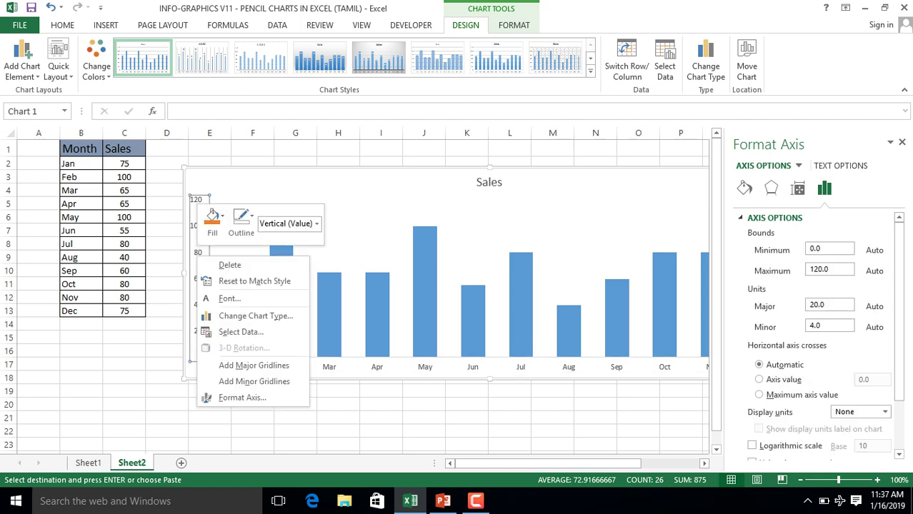
left_click(243, 398)
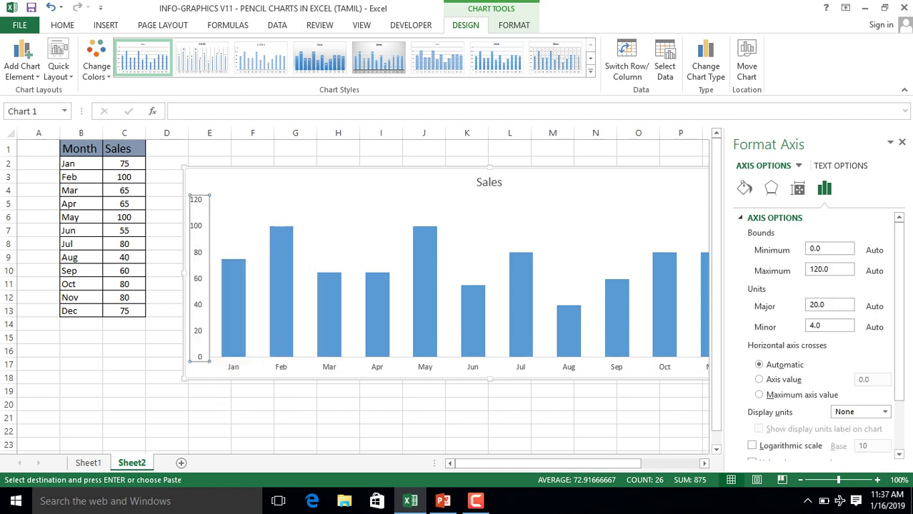
left_click(827, 270)
key("BackSpace")
key("BackSpace")
key("BackSpace")
key("BackSpace")
type("00")
key("Return")
key("Escape")
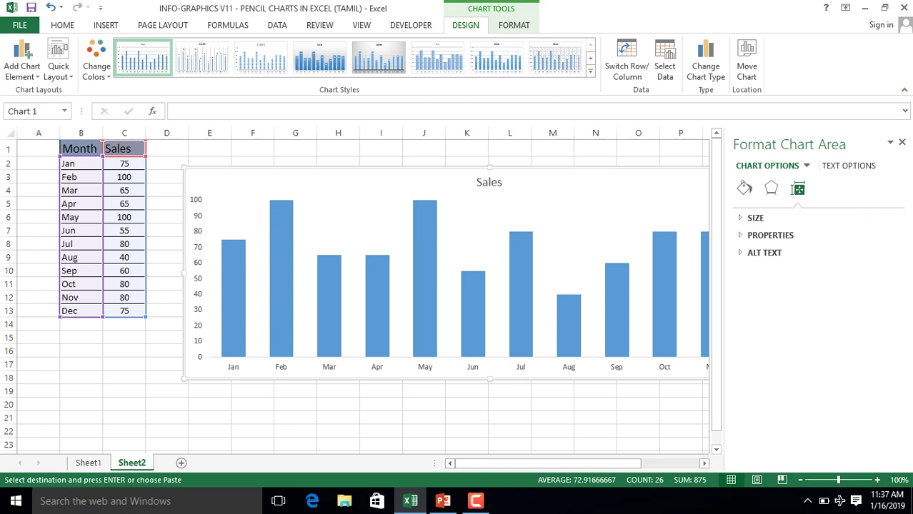
Step: Color the value axis labels dark gray and make the month labels bold
left_click(902, 142)
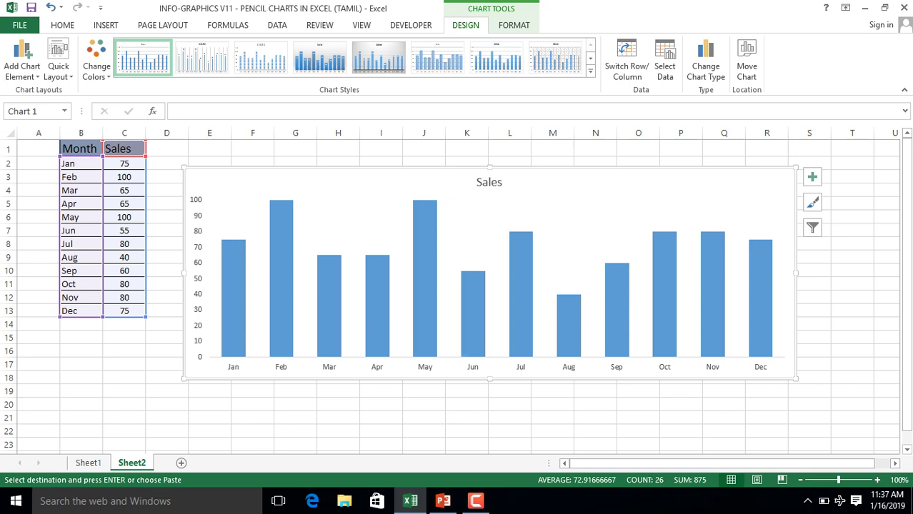
left_click(199, 279)
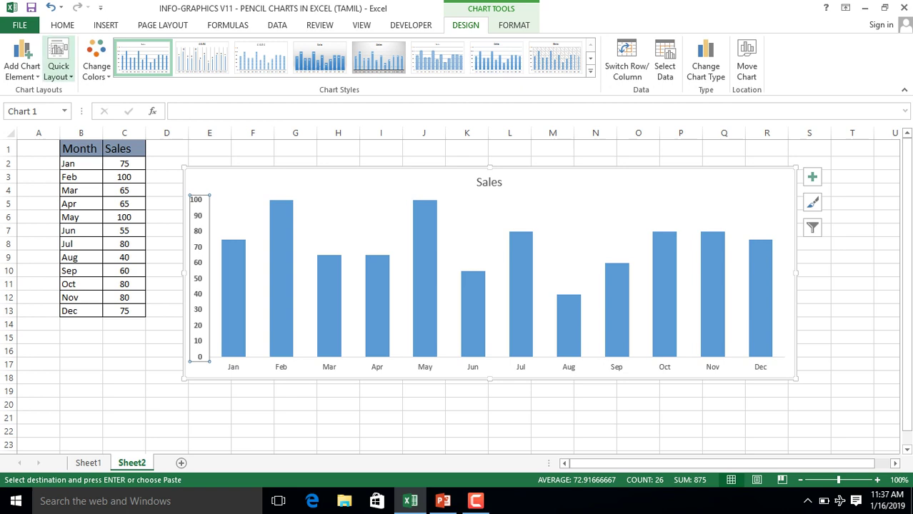
left_click(62, 25)
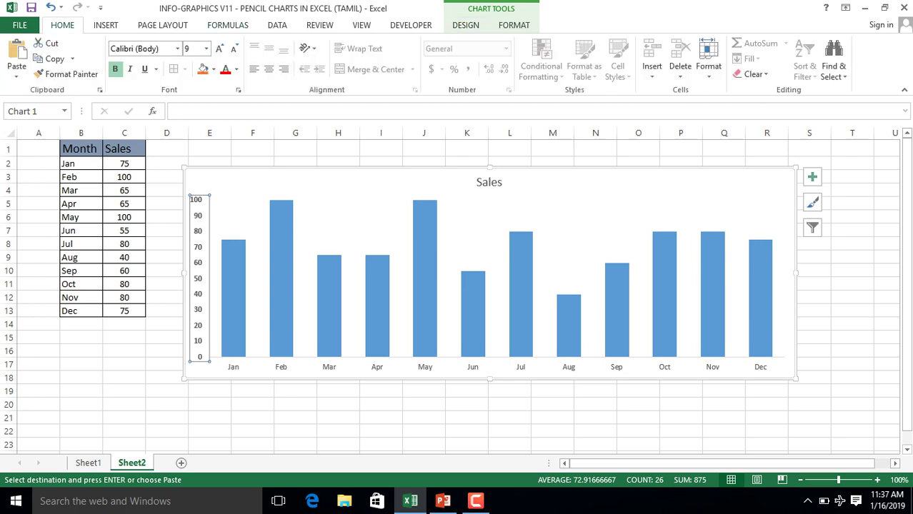
left_click(237, 69)
left_click(237, 136)
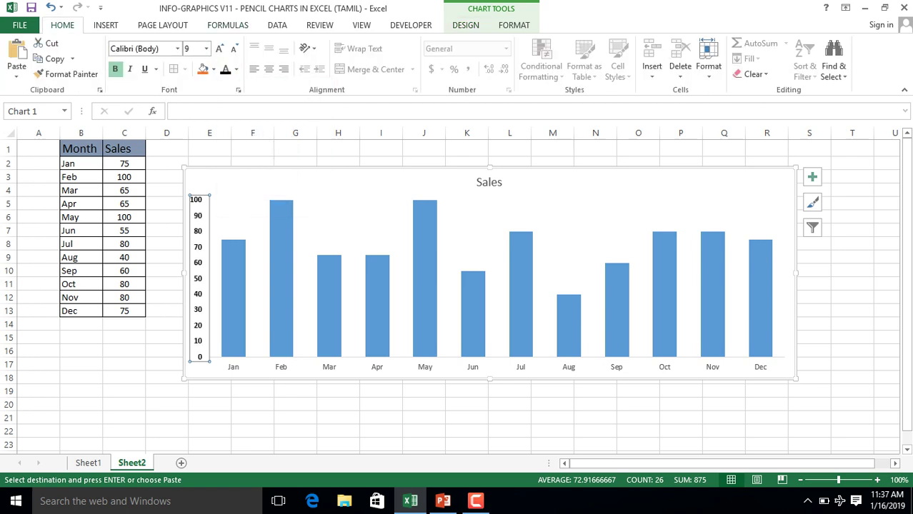
left_click(280, 368)
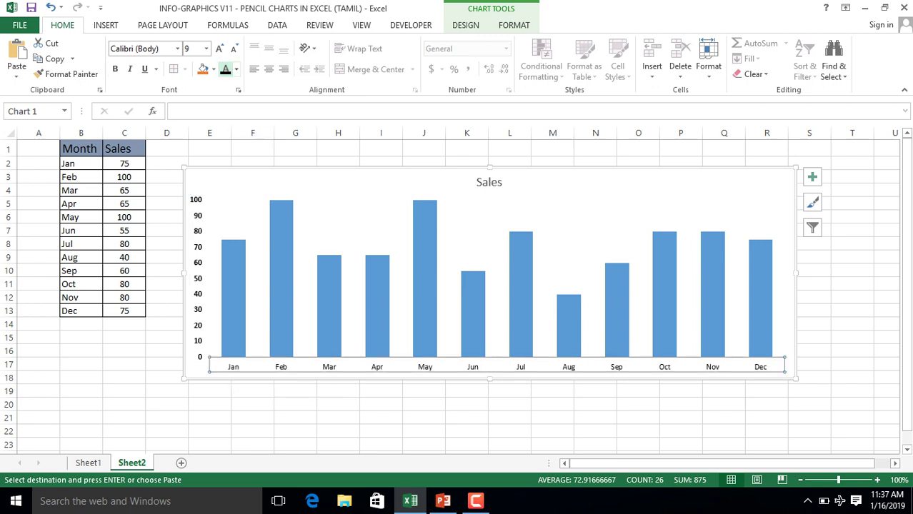
left_click(115, 68)
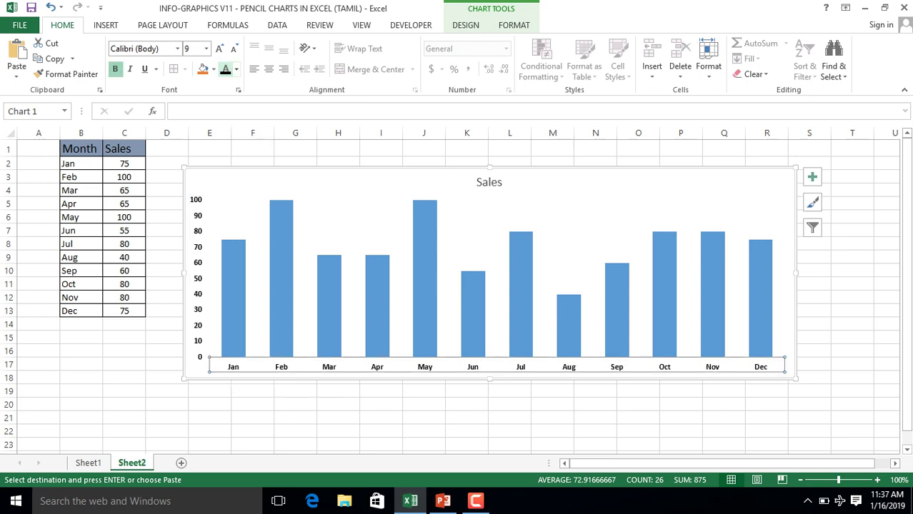
left_click(329, 264)
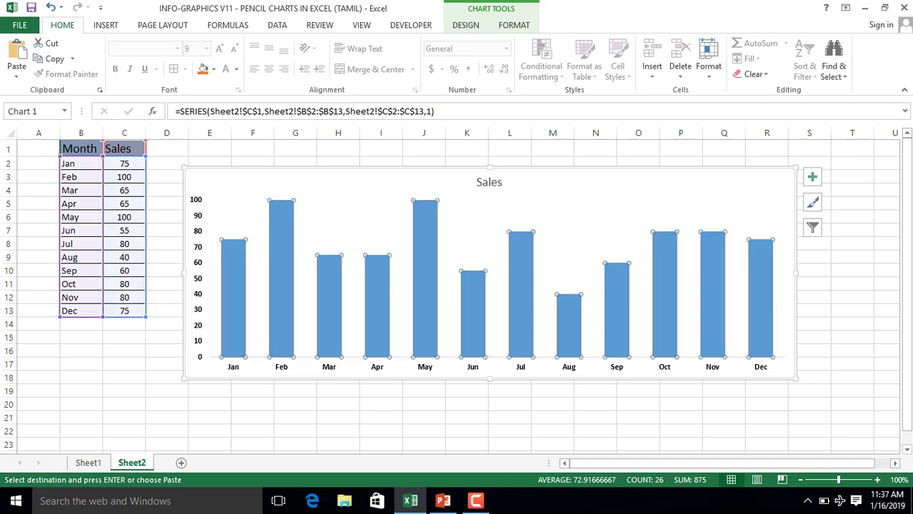
Step: Delete the 'Sales' title text from the Sheet2 chart
key("Escape")
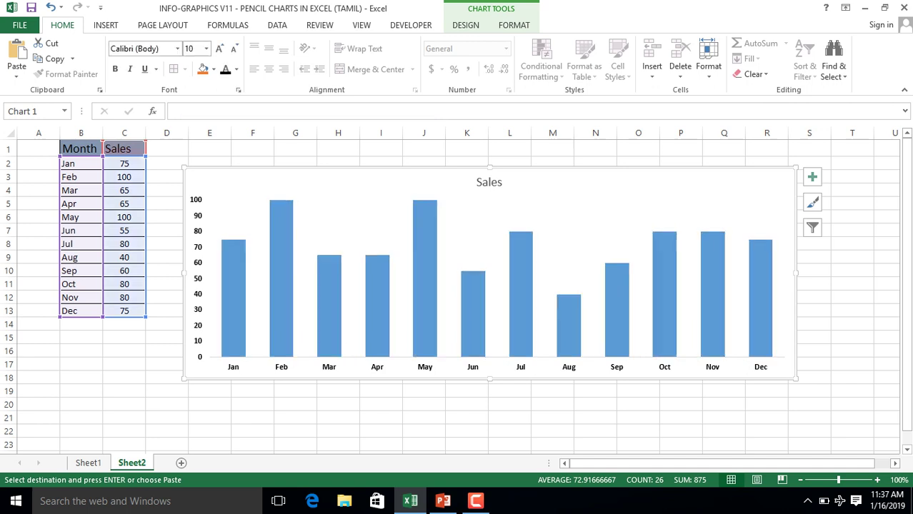
key("Up")
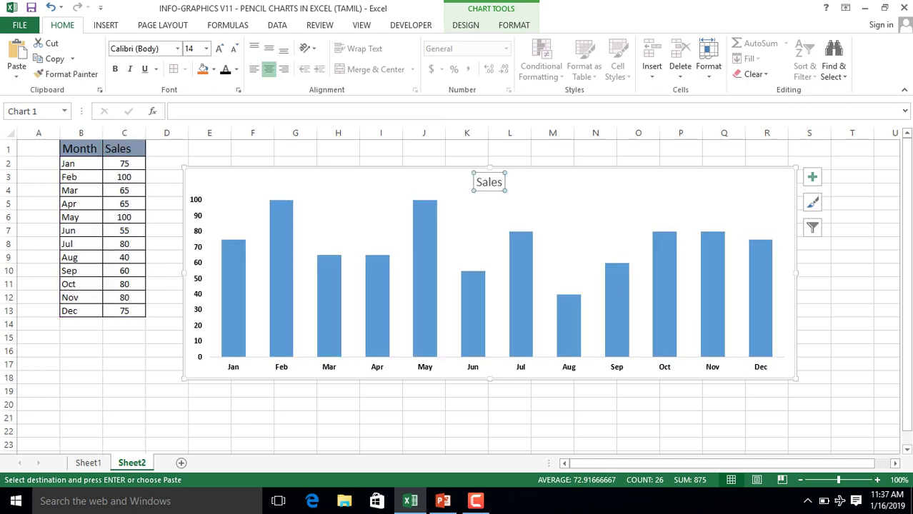
left_click(503, 183)
key("BackSpace")
key("BackSpace")
key("BackSpace")
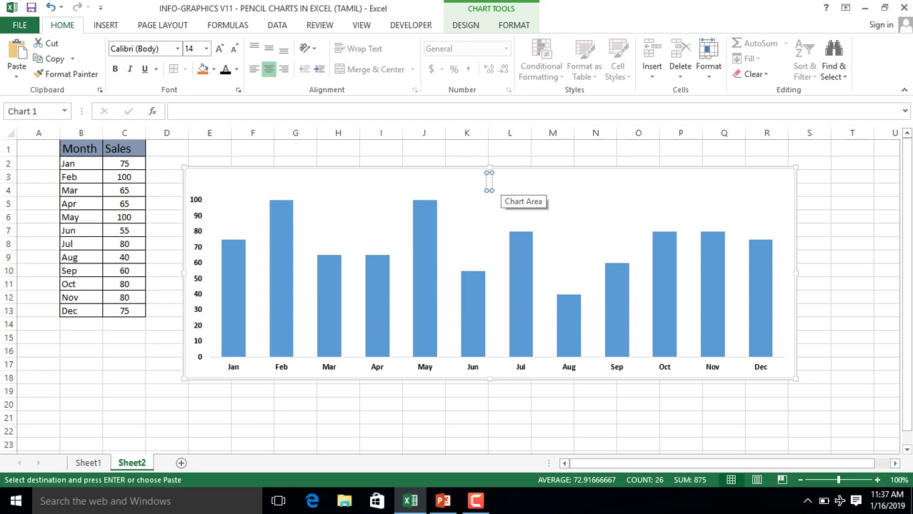
key("alt+Tab")
key("alt+Tab")
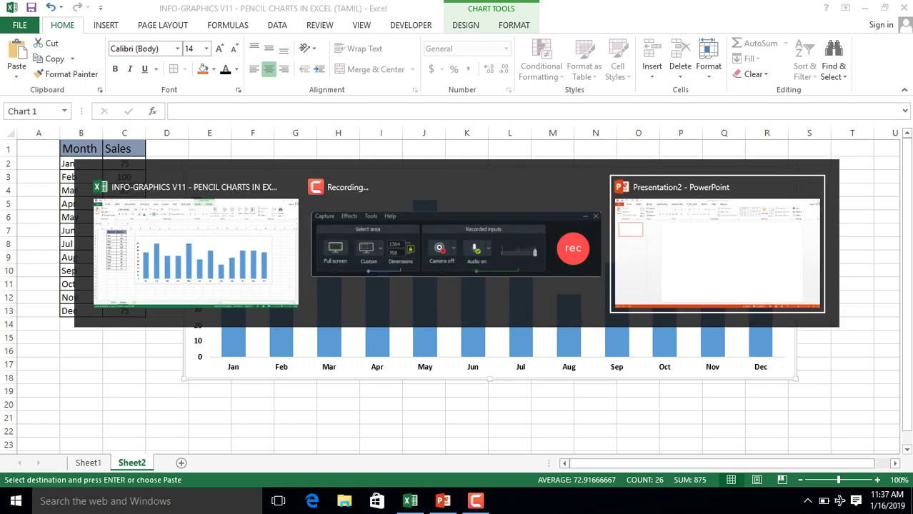
key("alt+Tab")
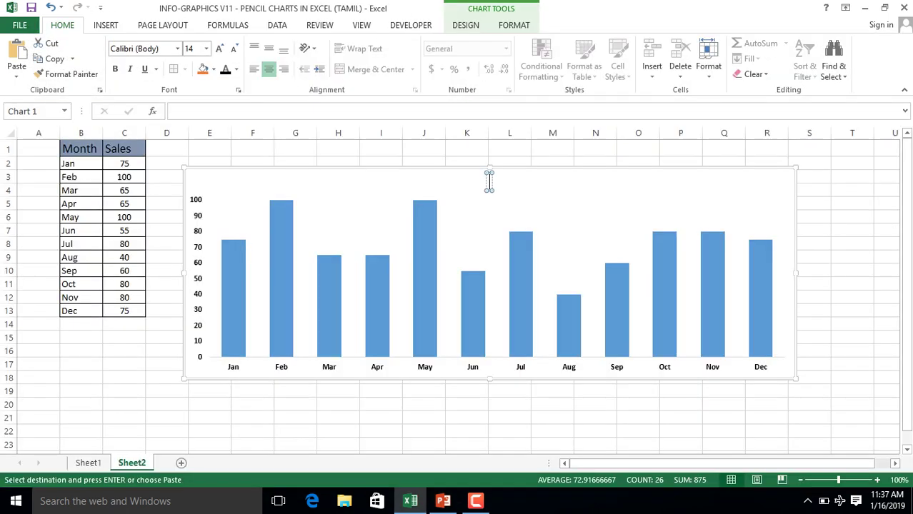
Step: Copy the pencil chart's title text on Sheet1 and return to Sheet2
left_click(88, 463)
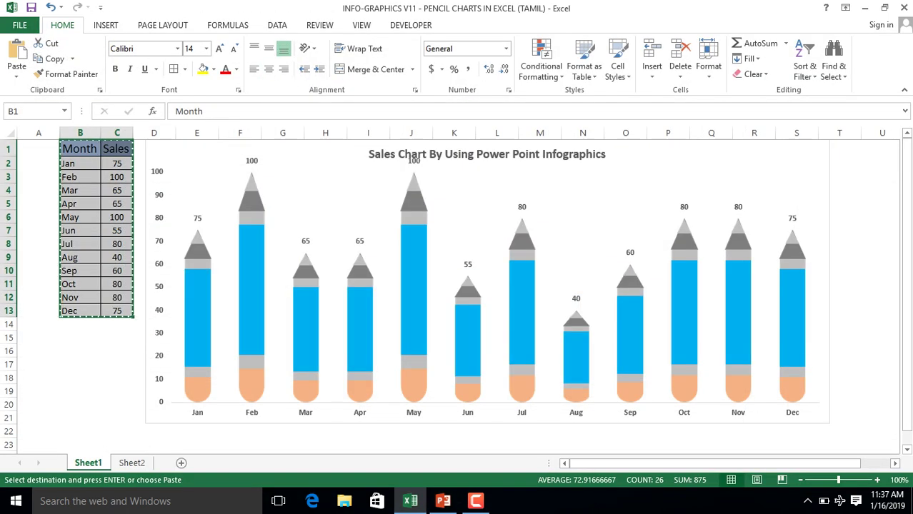
left_click(487, 154)
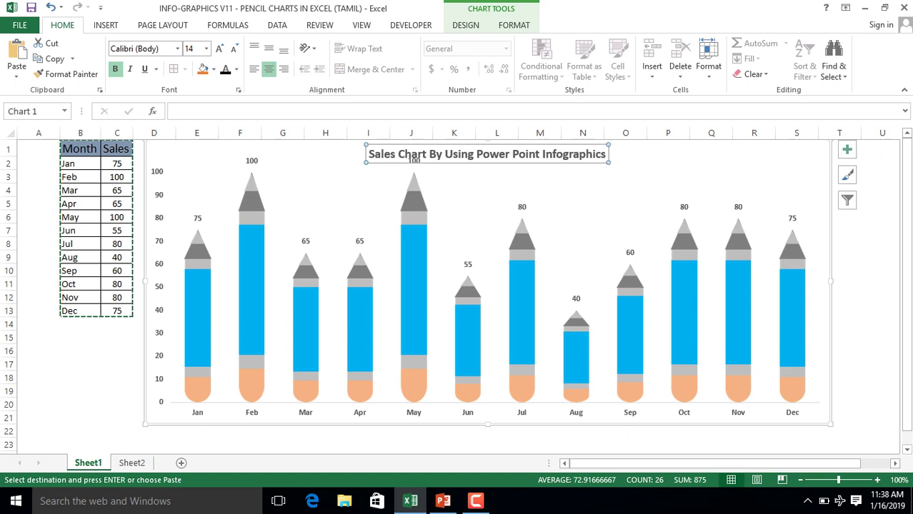
left_click(487, 154)
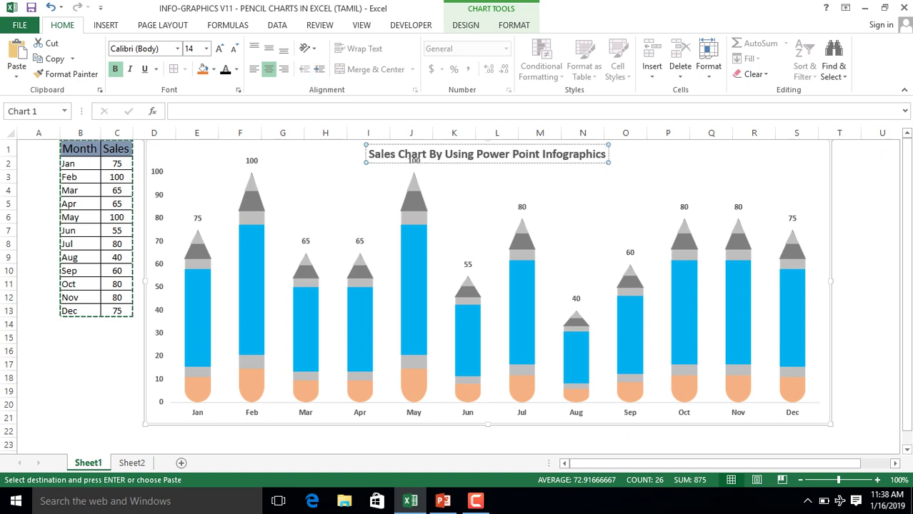
key("ctrl+a")
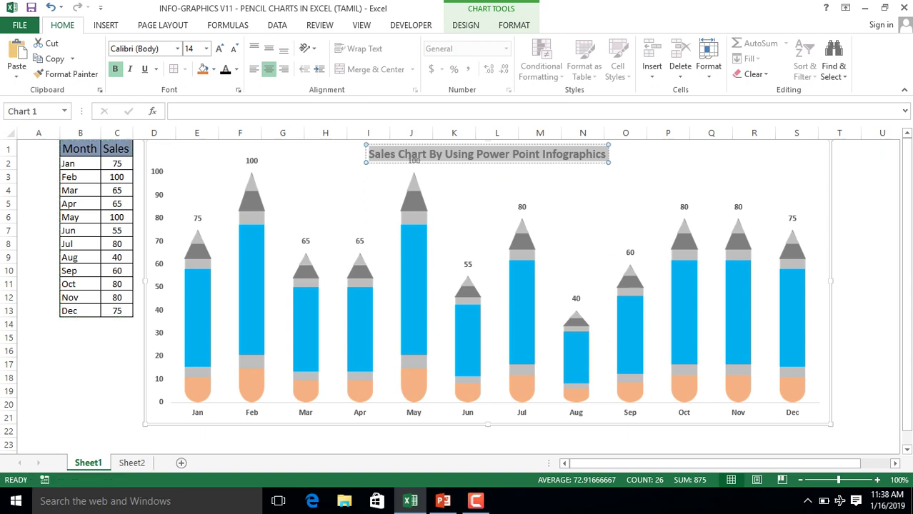
key("Escape")
left_click(131, 463)
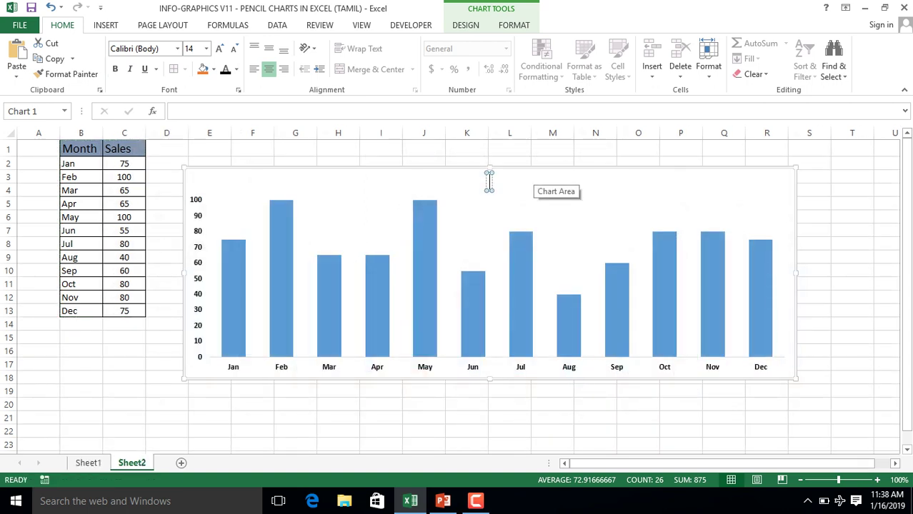
Step: Paste the copied title into the Sheet2 chart and remove its empty second line
key("ctrl+v")
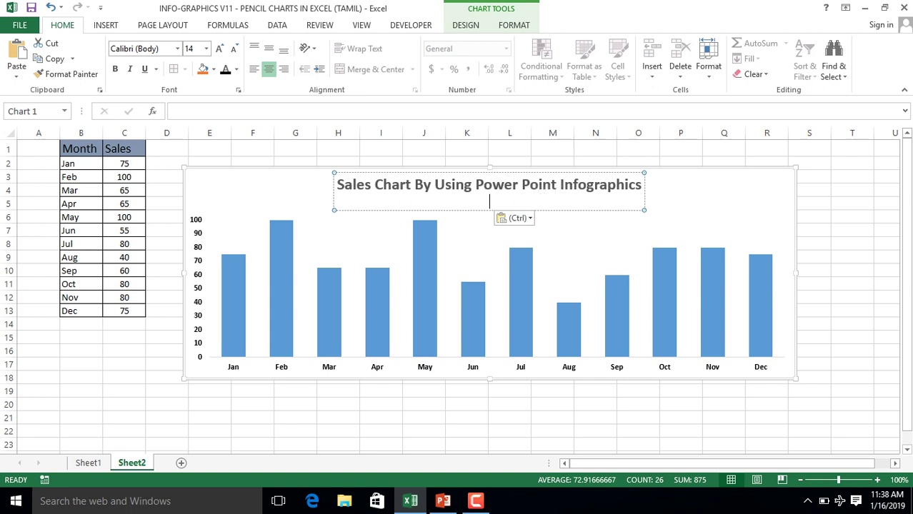
key("BackSpace")
key("BackSpace")
key("BackSpace")
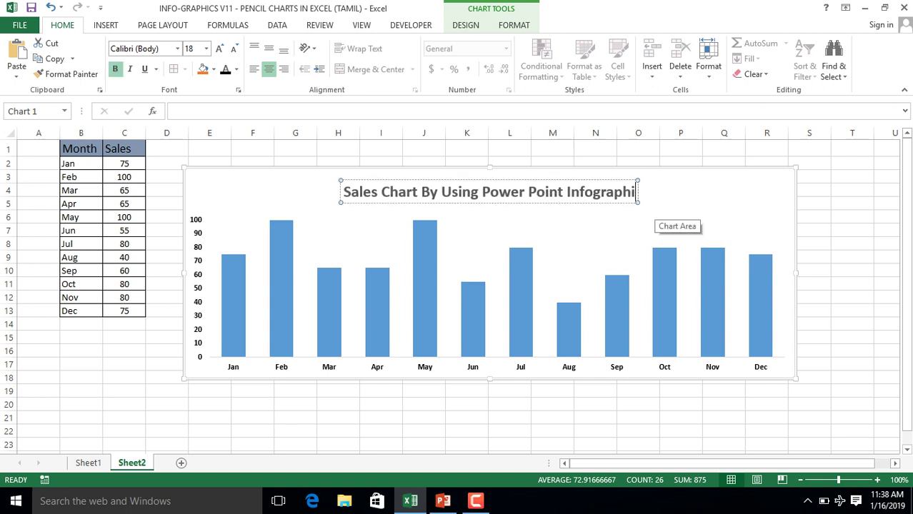
key("ctrl+z")
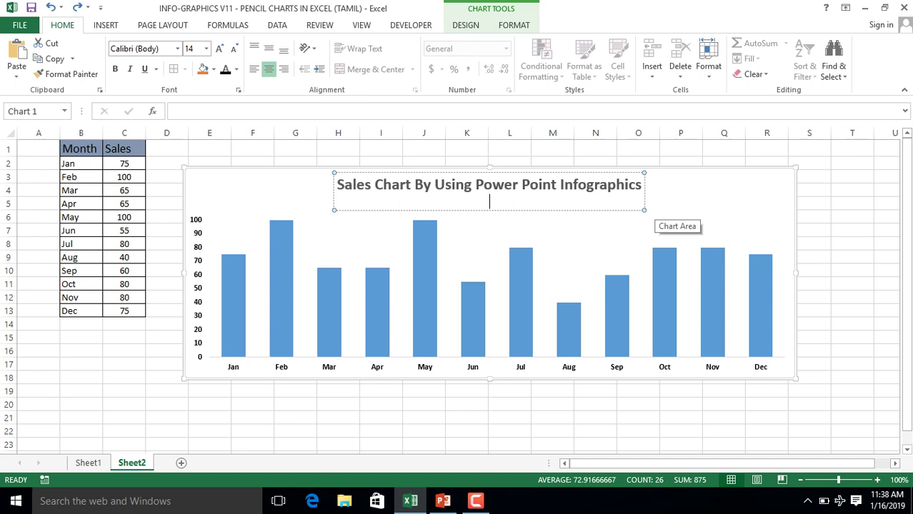
key("BackSpace")
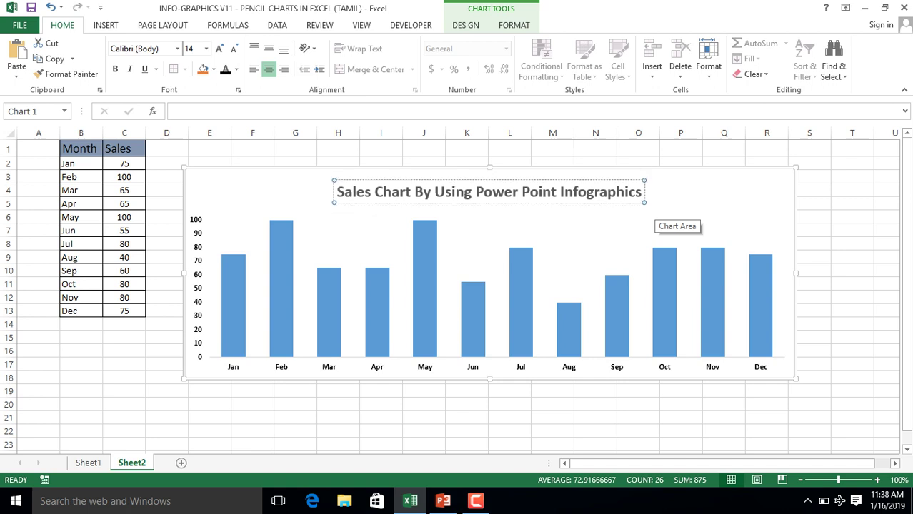
left_click(723, 163)
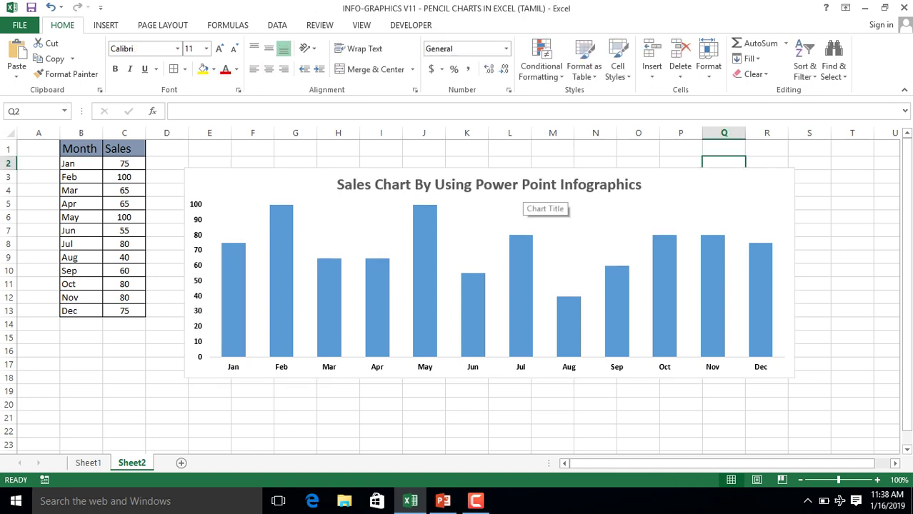
Step: Make the chart taller, shift it down, then bring the blank PowerPoint presentation forward
left_click(525, 200)
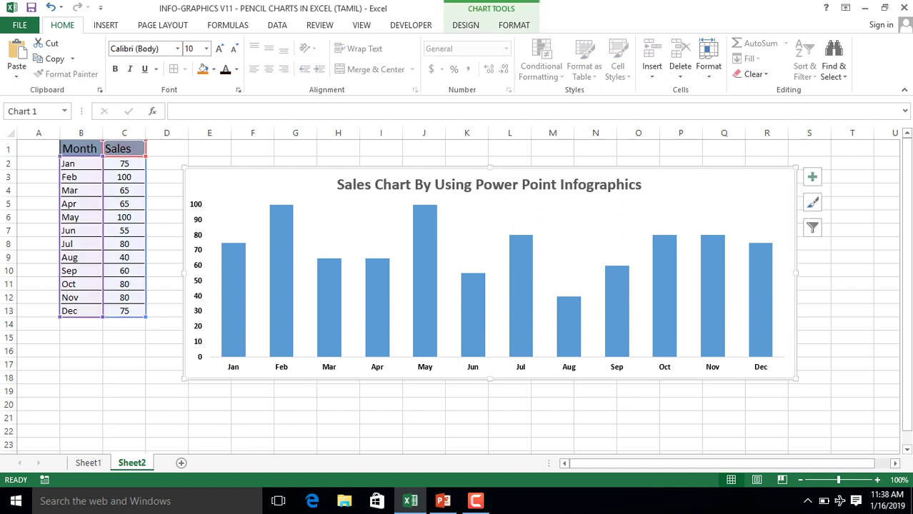
left_click_drag(490, 166, 489, 143)
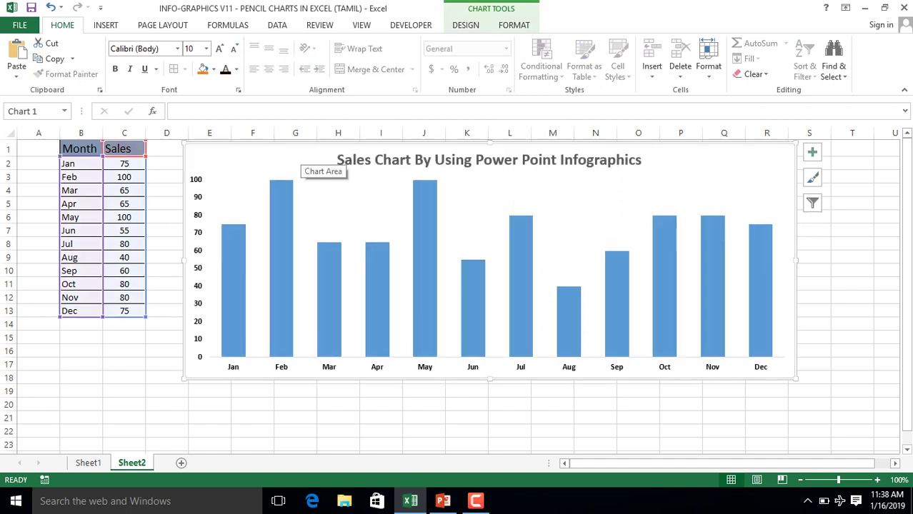
left_click_drag(314, 163, 311, 189)
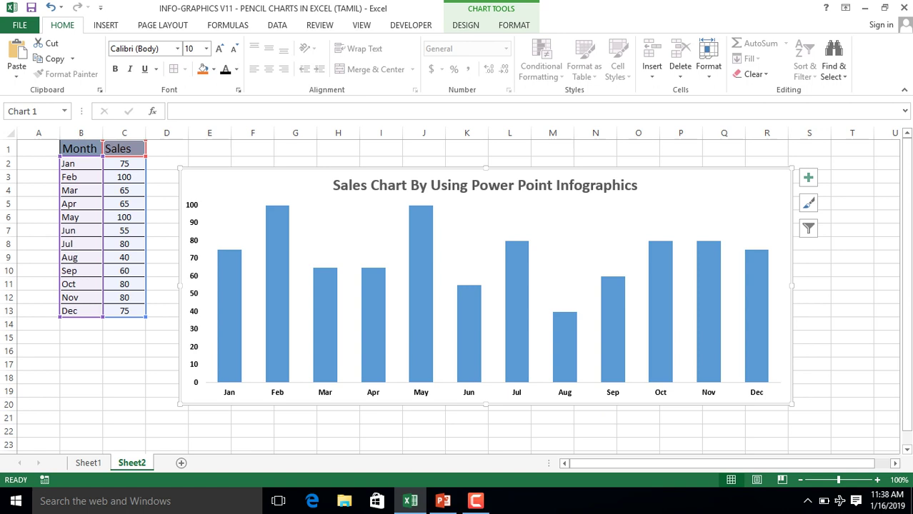
left_click(278, 300)
left_click(326, 325)
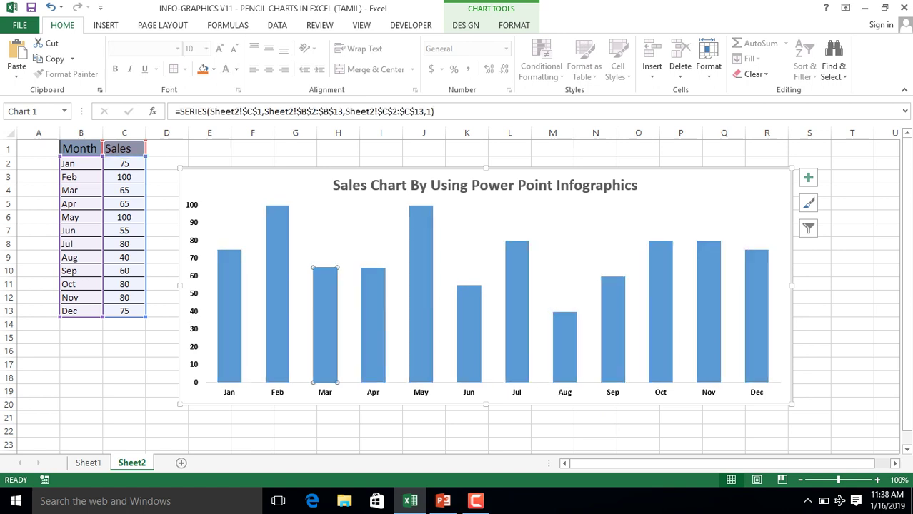
left_click(373, 325)
left_click(421, 300)
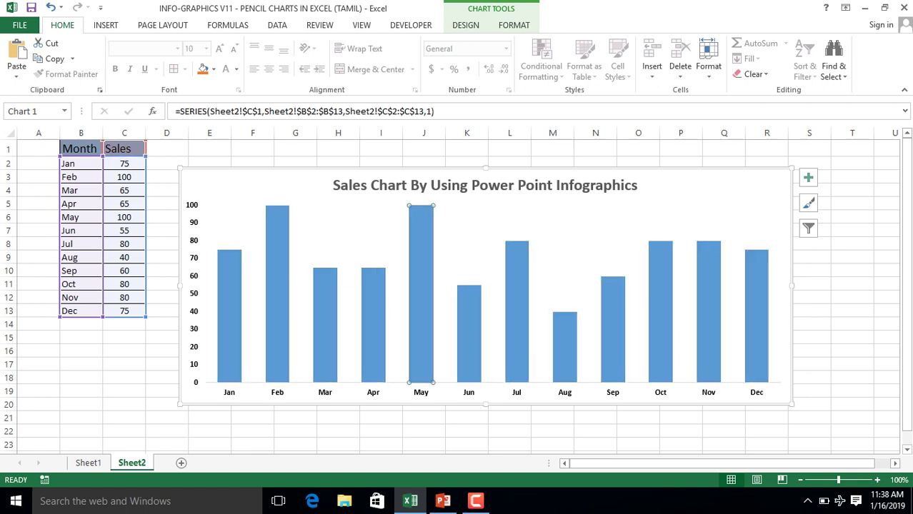
left_click(457, 229)
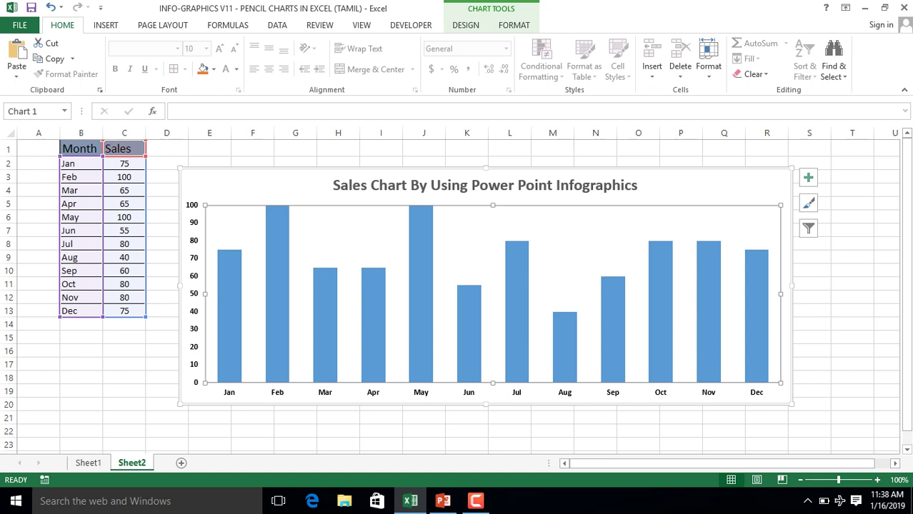
left_click(443, 501)
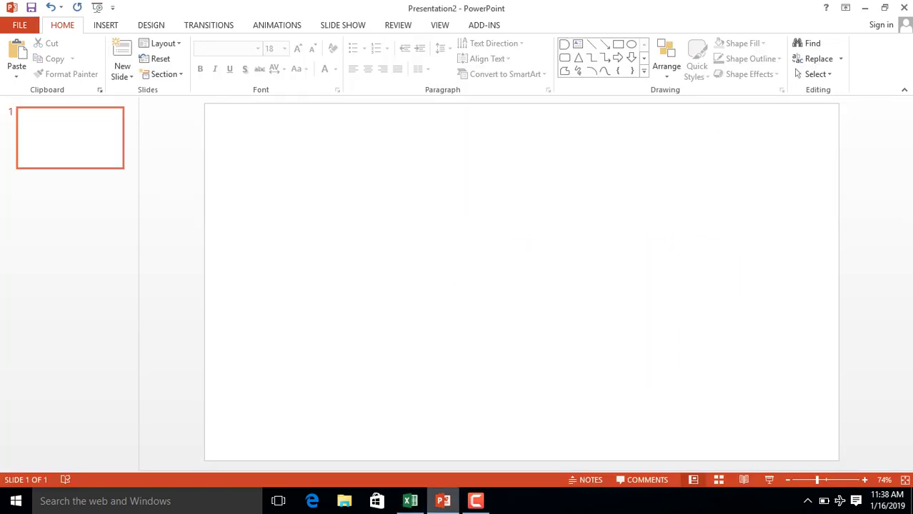
Step: Draw a blue rectangle on the slide, 4 inches tall and narrowed to 0.73 inches
mouse_move(410, 501)
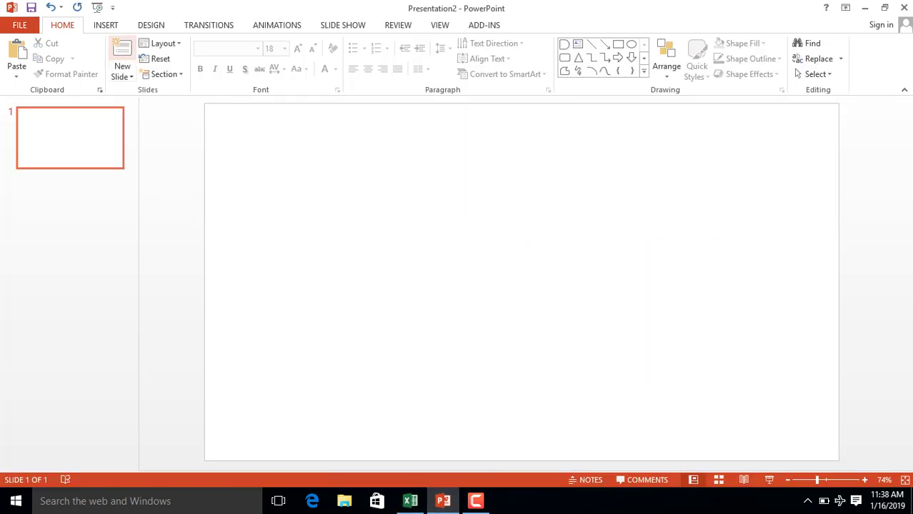
left_click(106, 25)
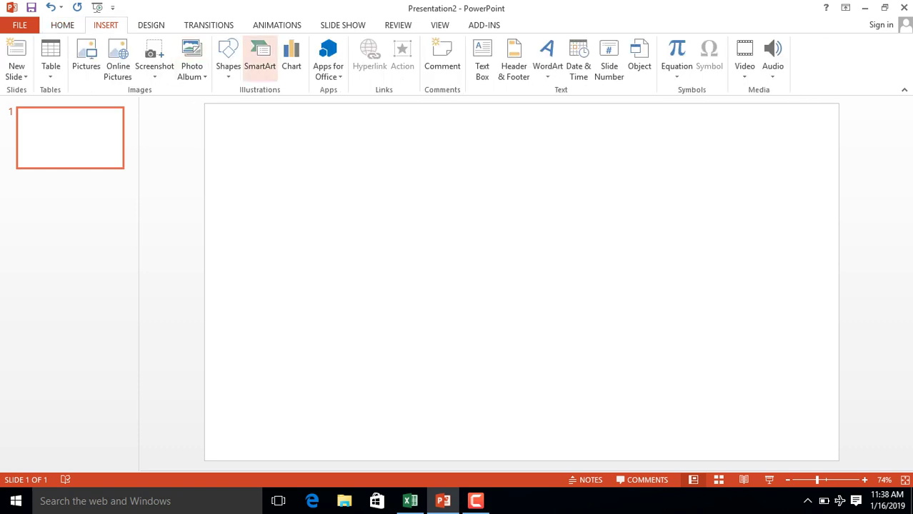
left_click(229, 57)
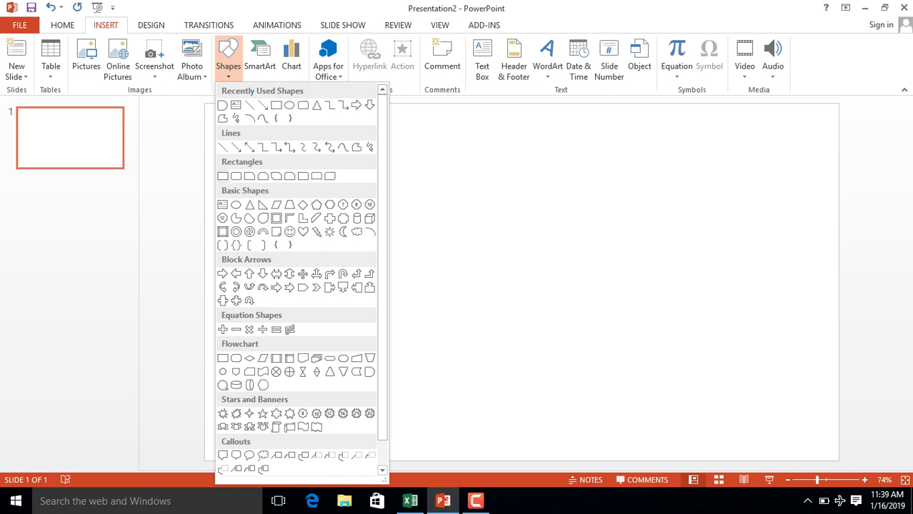
left_click(223, 176)
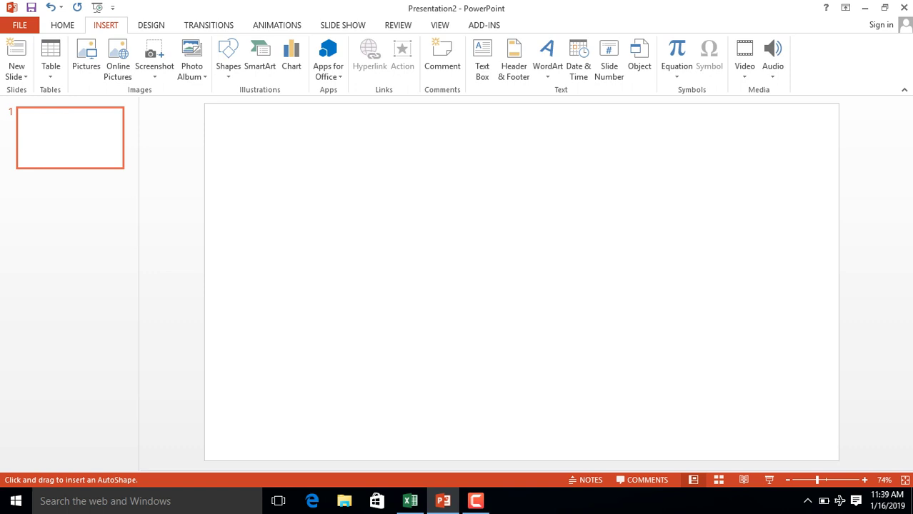
left_click(287, 145)
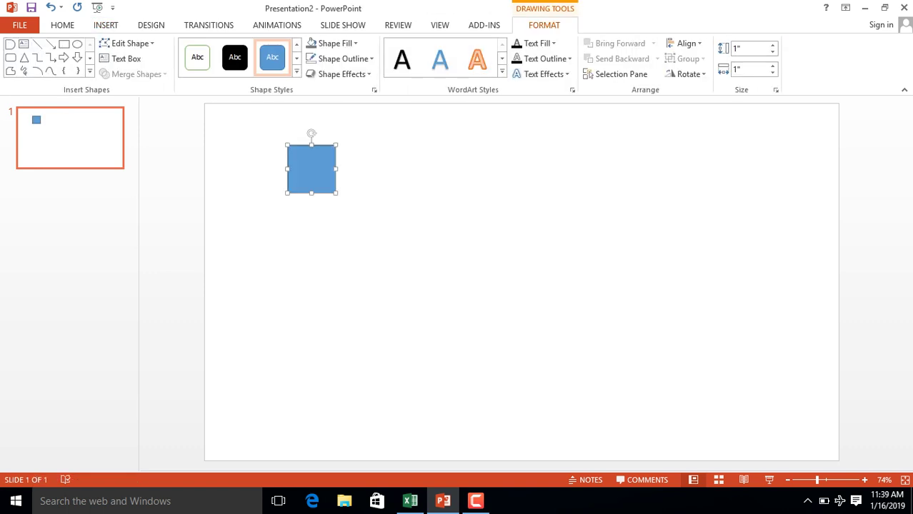
left_click_drag(311, 193, 312, 336)
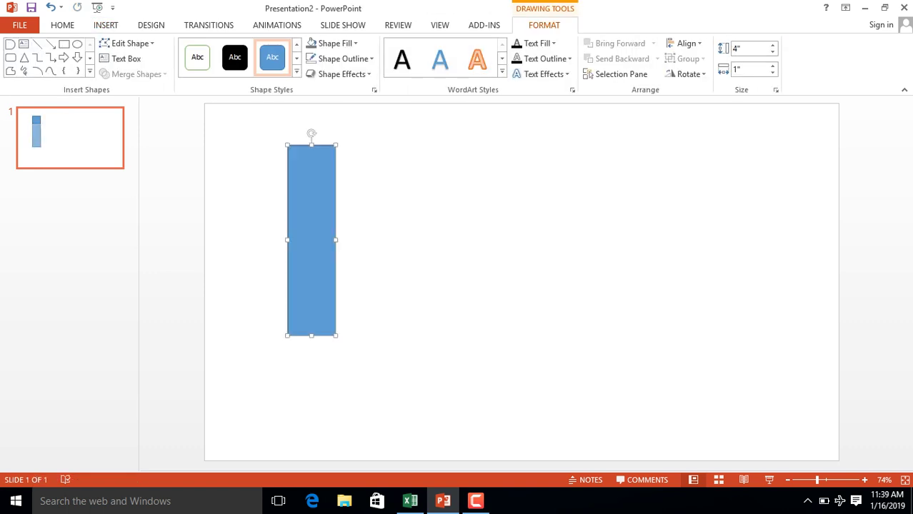
left_click_drag(312, 240, 332, 295)
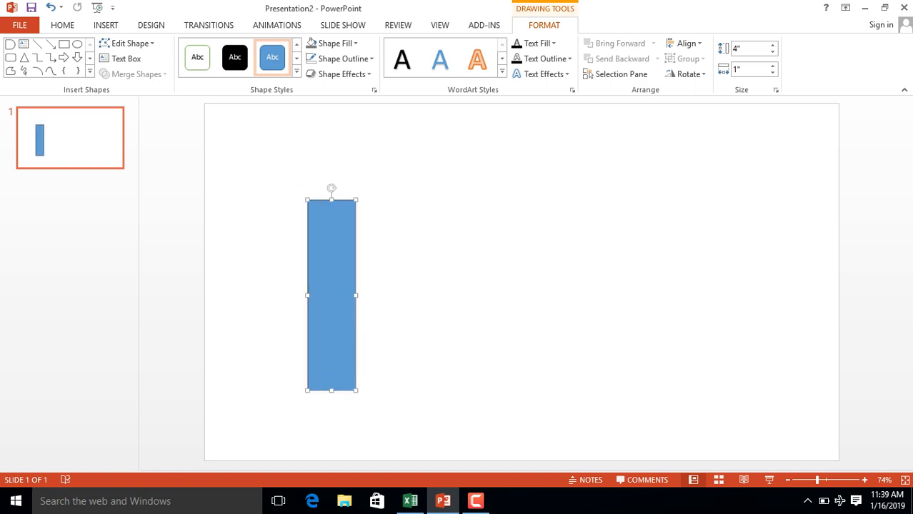
left_click_drag(356, 296, 343, 295)
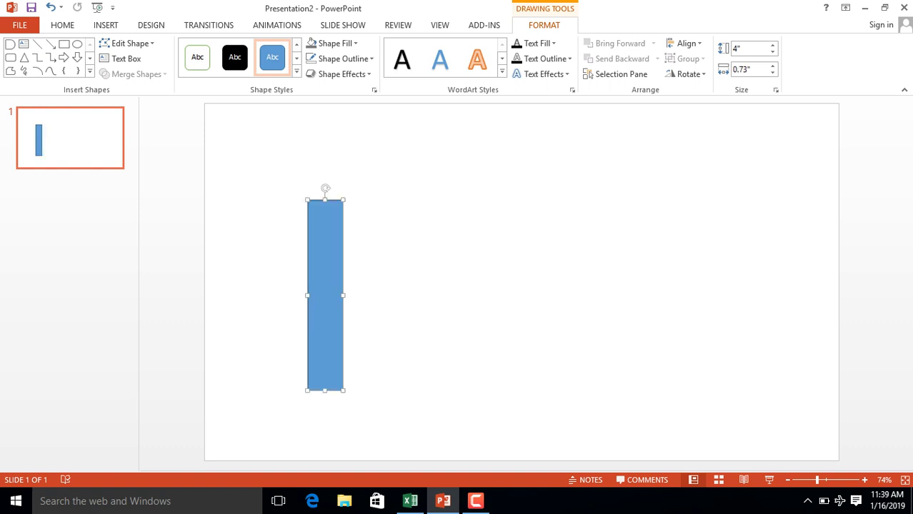
Step: Shorten the bar to 3.41 inches and shrink a duplicate of it into a short band
left_click_drag(325, 390, 325, 363)
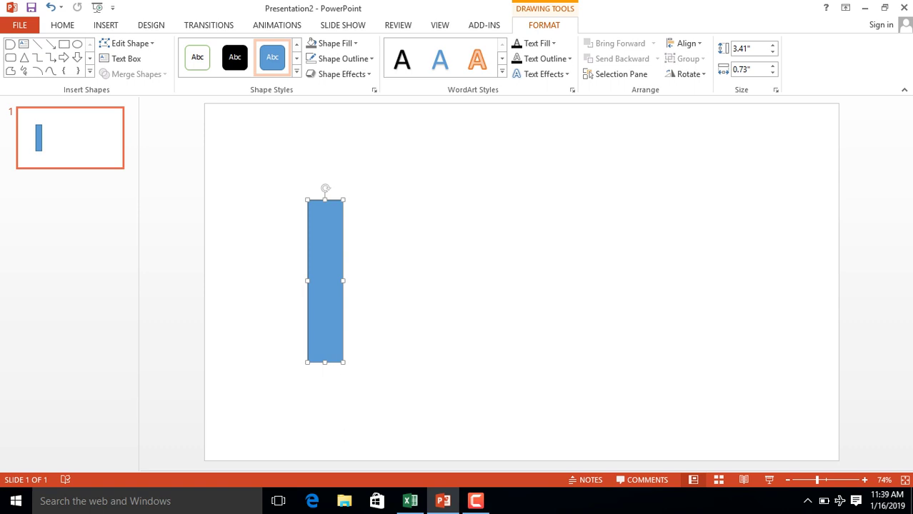
left_click_drag(326, 281, 324, 307)
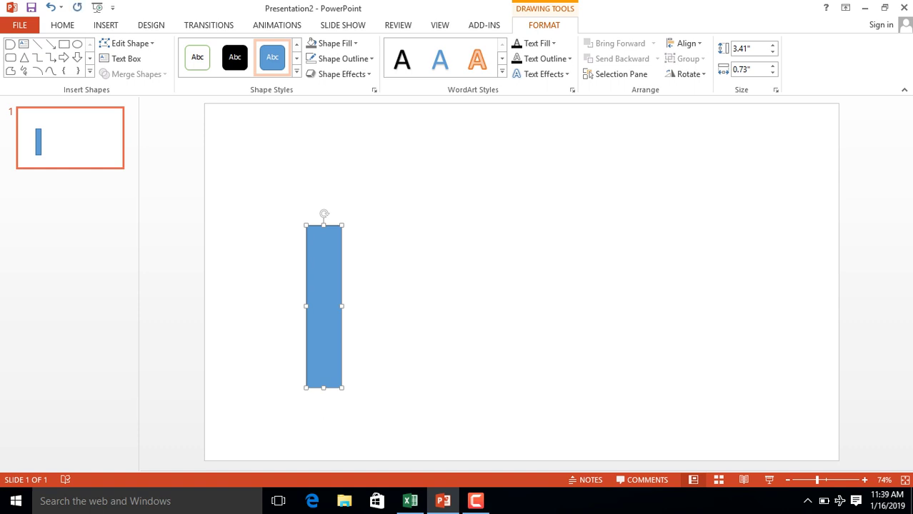
key("Escape")
key("ctrl+v")
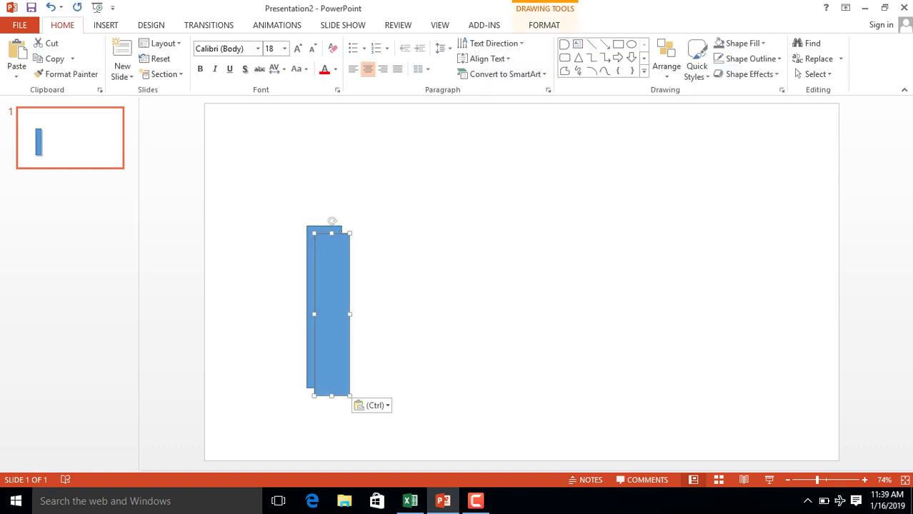
left_click_drag(332, 314, 476, 297)
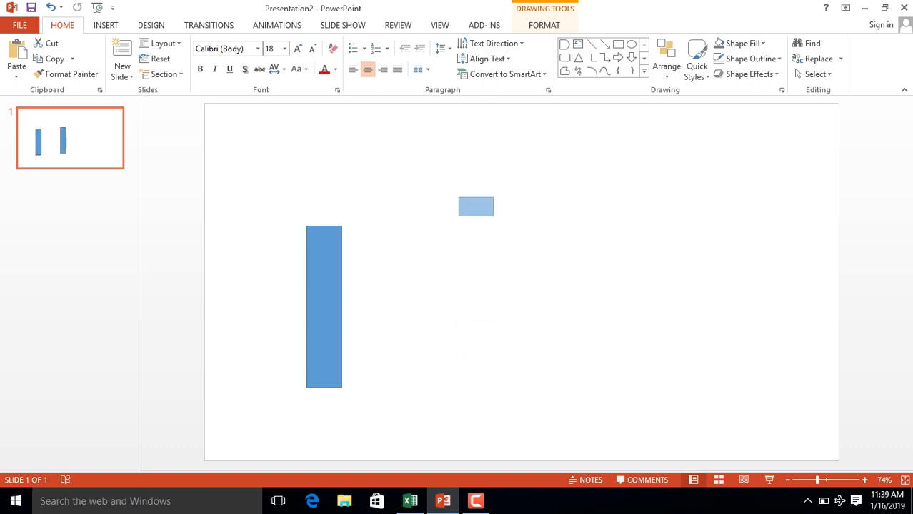
left_click_drag(476, 233, 476, 226)
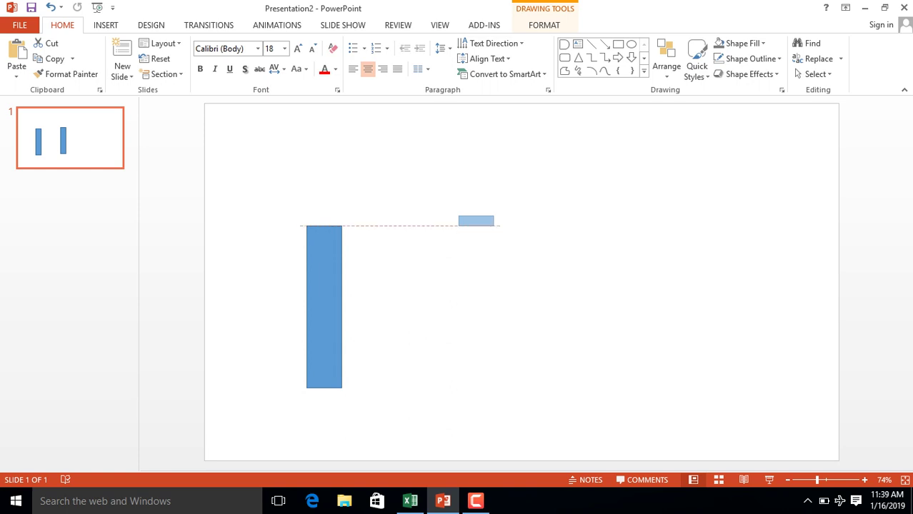
left_click_drag(475, 226, 476, 226)
Step: Place small band copies across the bar's bottom and top ends
key("Escape")
key("ctrl+v")
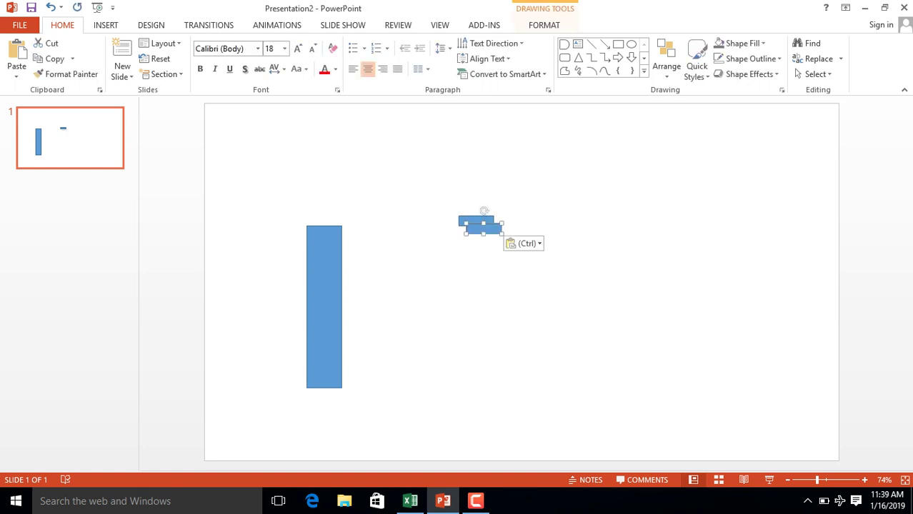
mouse_move(484, 228)
left_mouse_down()
mouse_move(350, 383)
mouse_move(324, 393)
left_mouse_up()
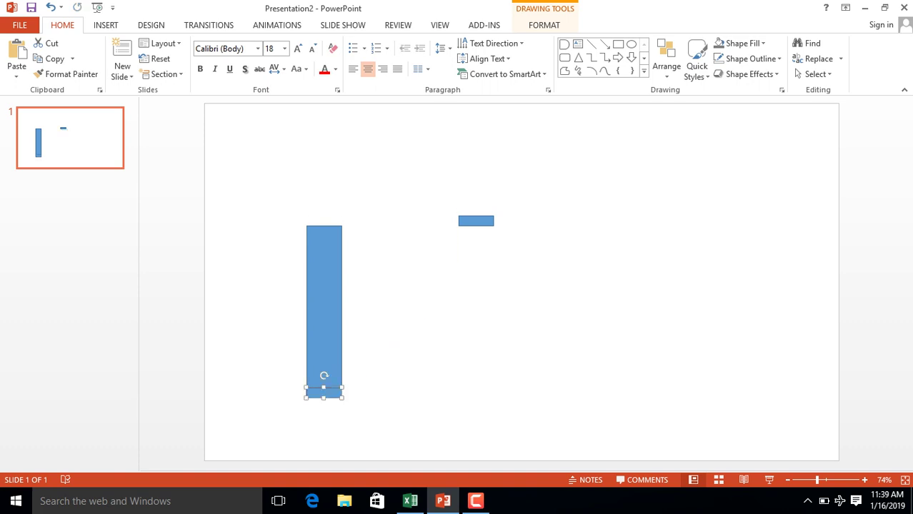
left_click(476, 220)
left_click_drag(476, 221, 324, 221)
key("Escape")
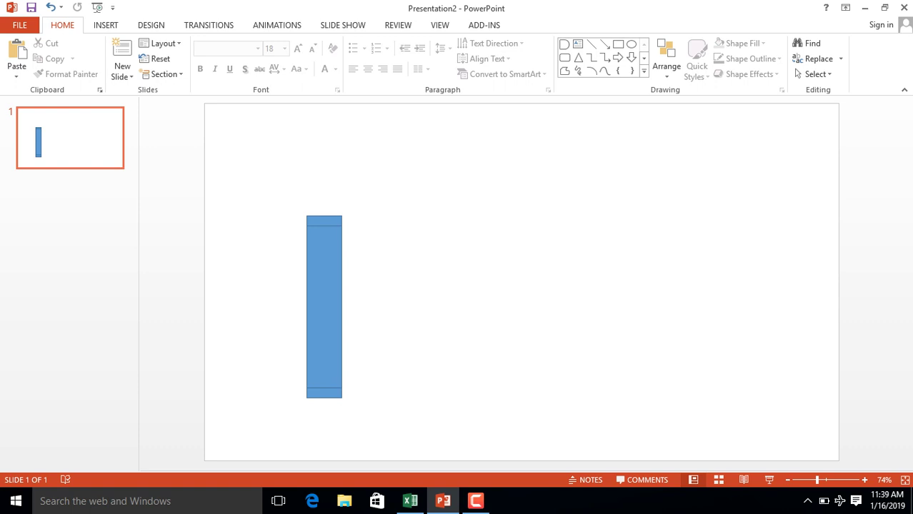
left_click(106, 25)
left_click(228, 66)
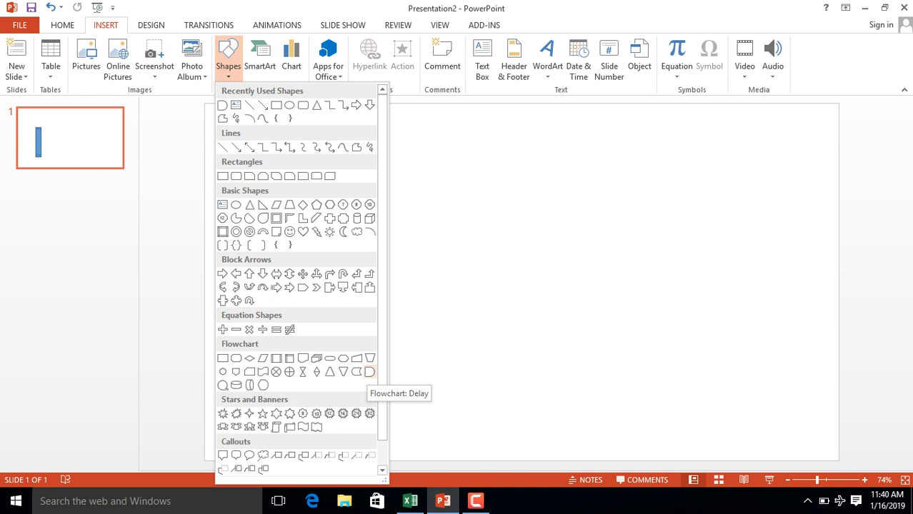
Step: Draw a Flowchart: Delay shape, rotate it 90° clockwise and seat it under the bar's bottom
left_click(370, 371)
left_click_drag(459, 243, 494, 274)
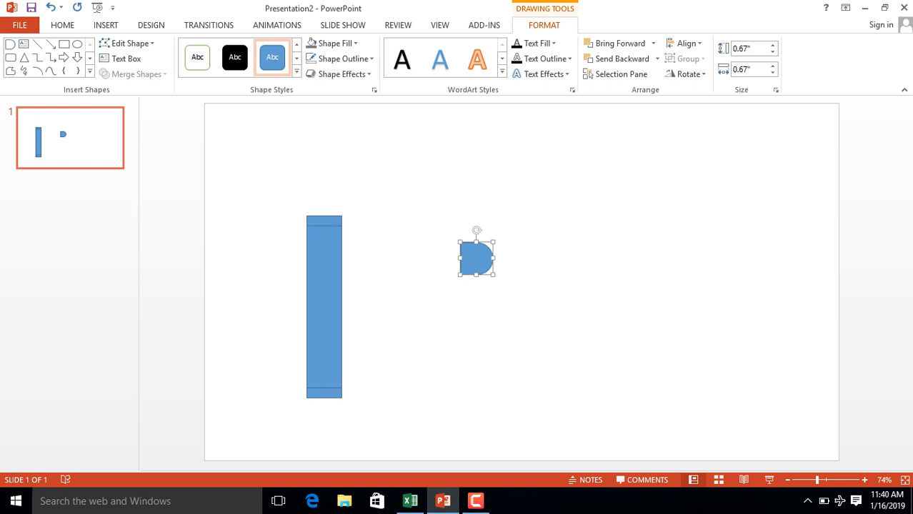
mouse_move(476, 231)
left_mouse_down()
mouse_move(505, 258)
mouse_move(323, 415)
left_mouse_up()
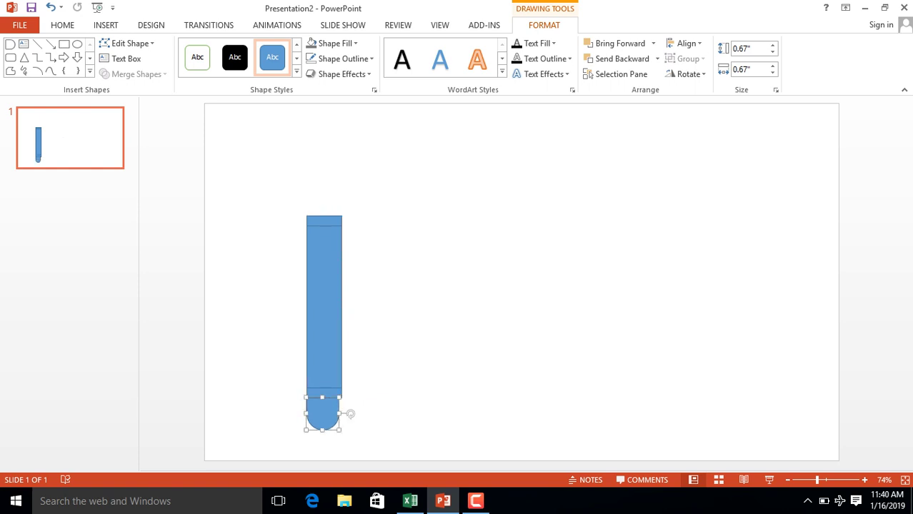
left_click_drag(323, 414, 323, 414)
key("Escape")
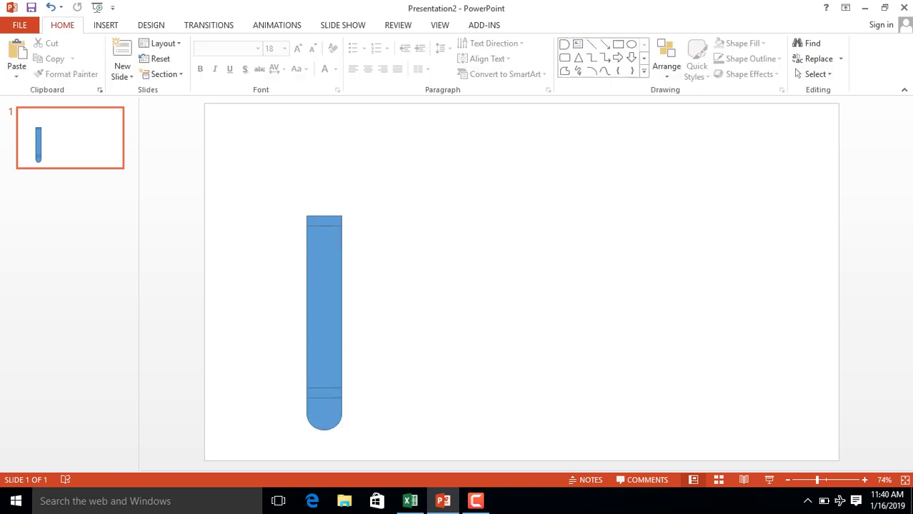
Step: Check the alignment of the bottom cap, the lower band and the top band
left_click(323, 415)
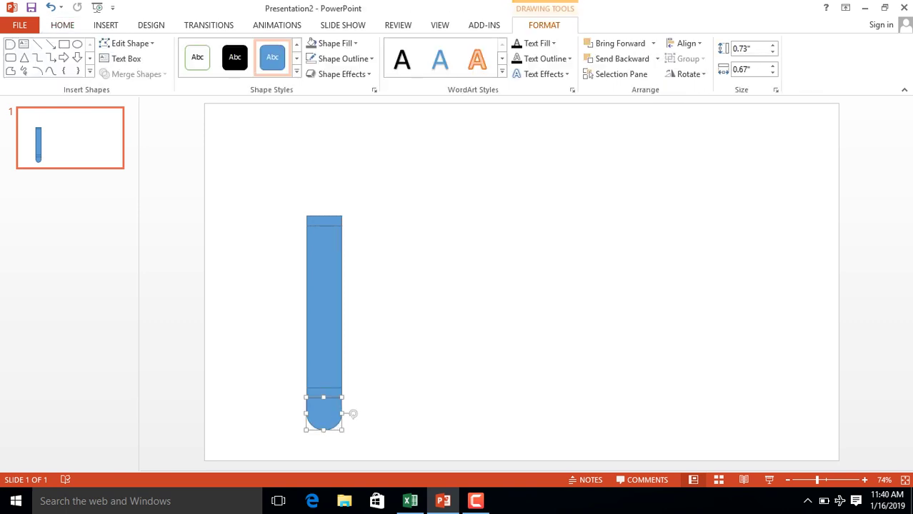
left_click(323, 393)
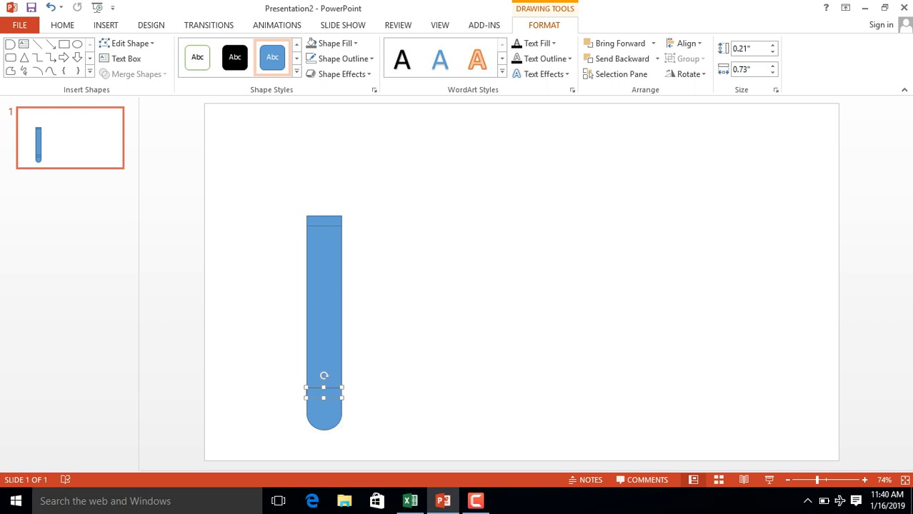
left_click(323, 221)
key("Escape")
Step: Draw an Isosceles Triangle and centre it on top of the bar
left_click(105, 25)
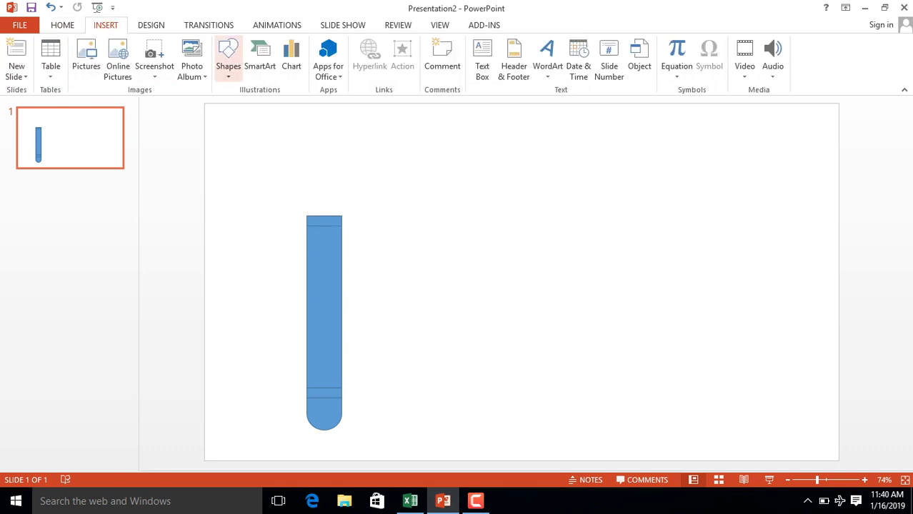
left_click(228, 61)
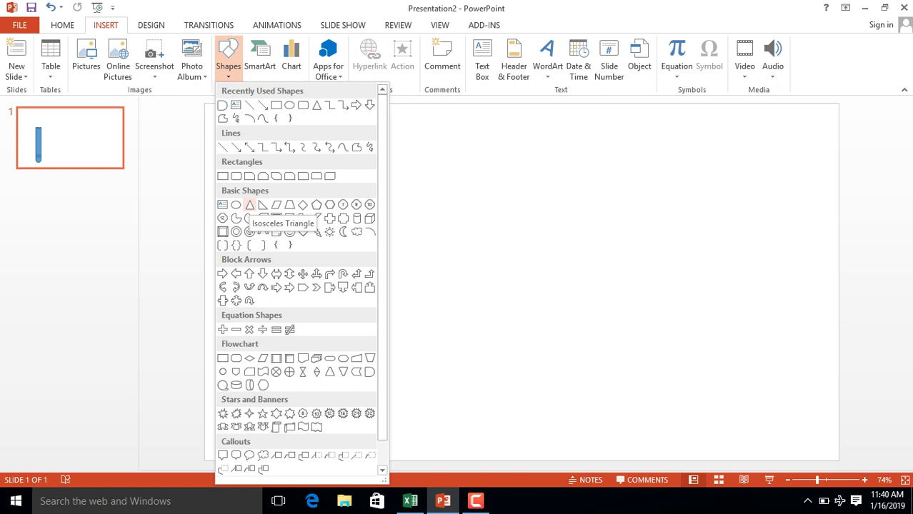
left_click(250, 206)
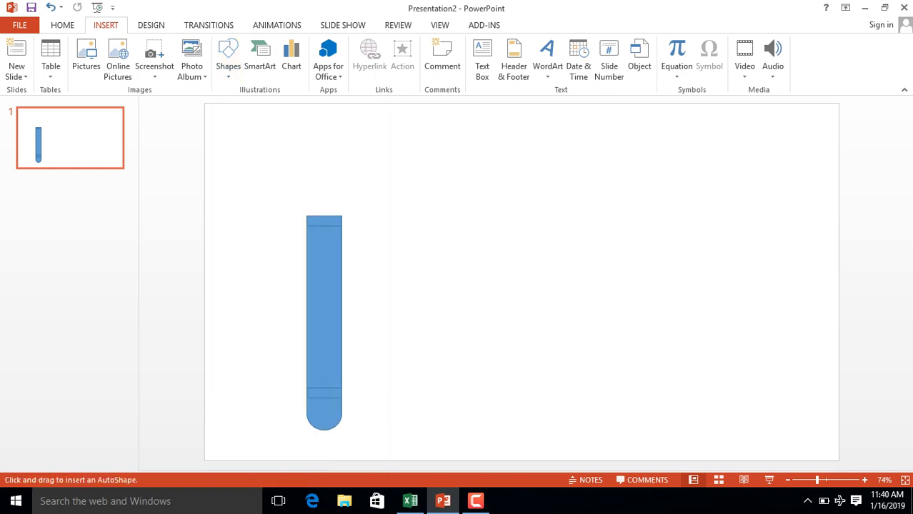
left_click_drag(421, 215, 465, 240)
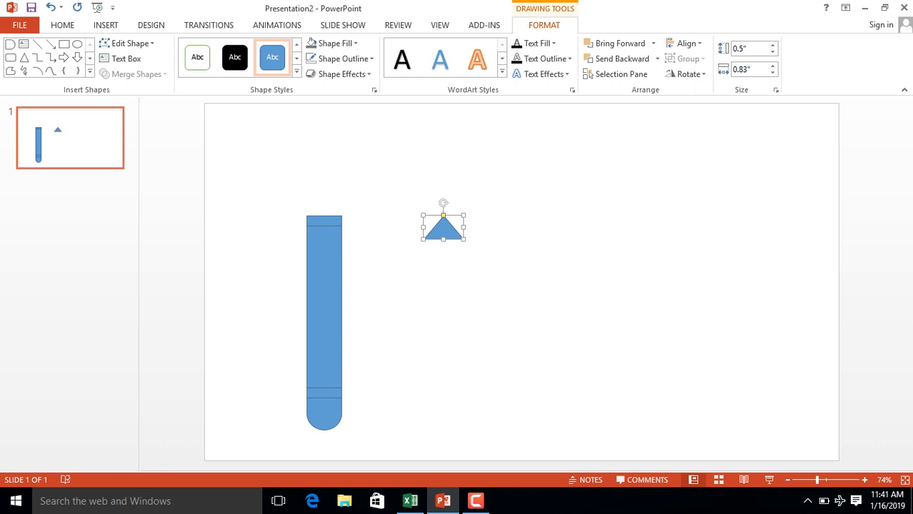
left_click_drag(443, 228, 324, 206)
key("Escape")
left_click(324, 205)
Step: Paste a copy of the triangle, shrink it and place it on the triangle's tip
key("Escape")
key("ctrl+v")
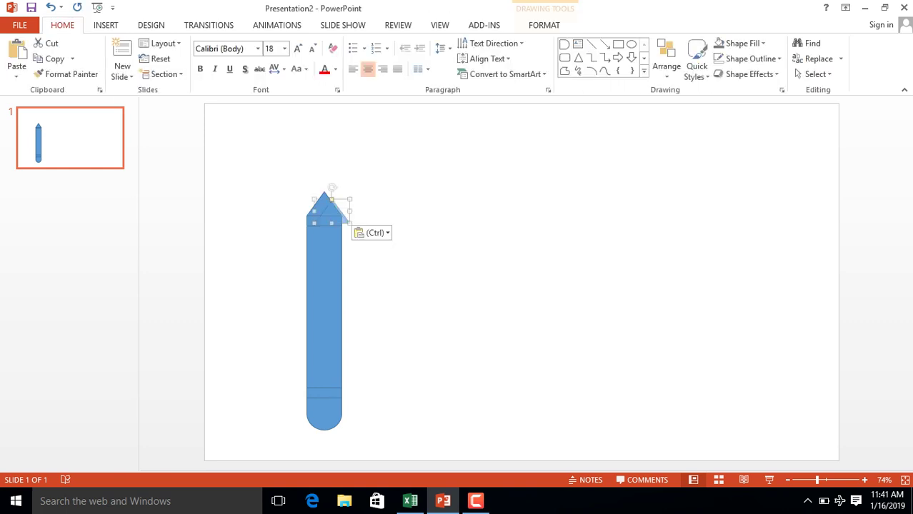
left_click_drag(330, 213, 463, 209)
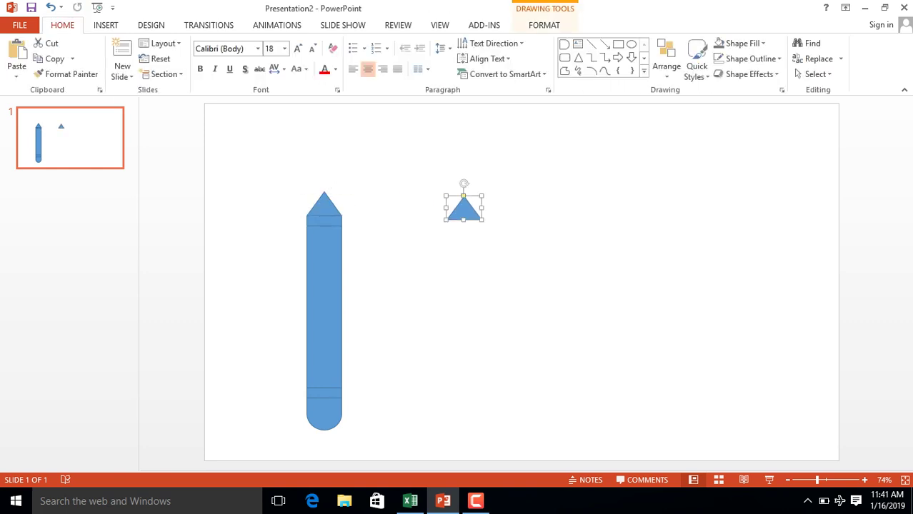
mouse_move(464, 210)
left_mouse_down()
mouse_move(460, 202)
mouse_move(324, 201)
mouse_move(421, 200)
left_mouse_up()
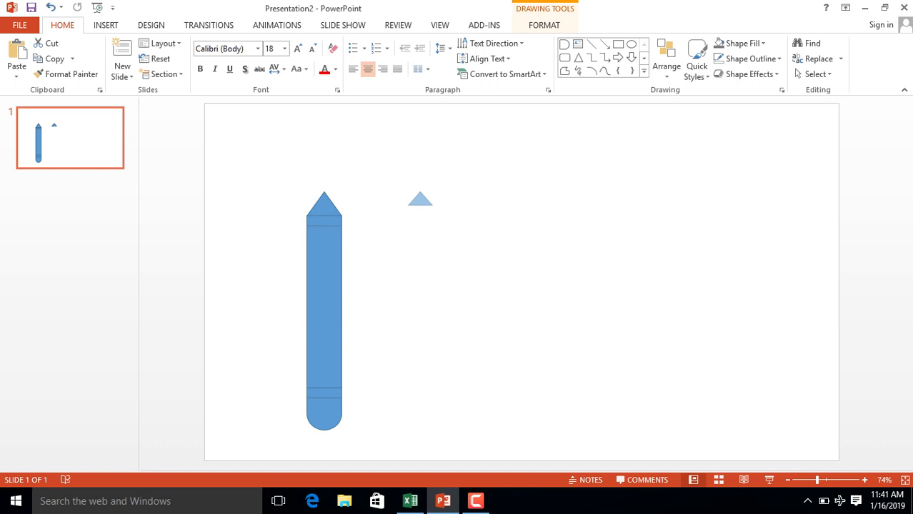
left_click_drag(420, 201, 324, 200)
left_click_drag(324, 202, 324, 202)
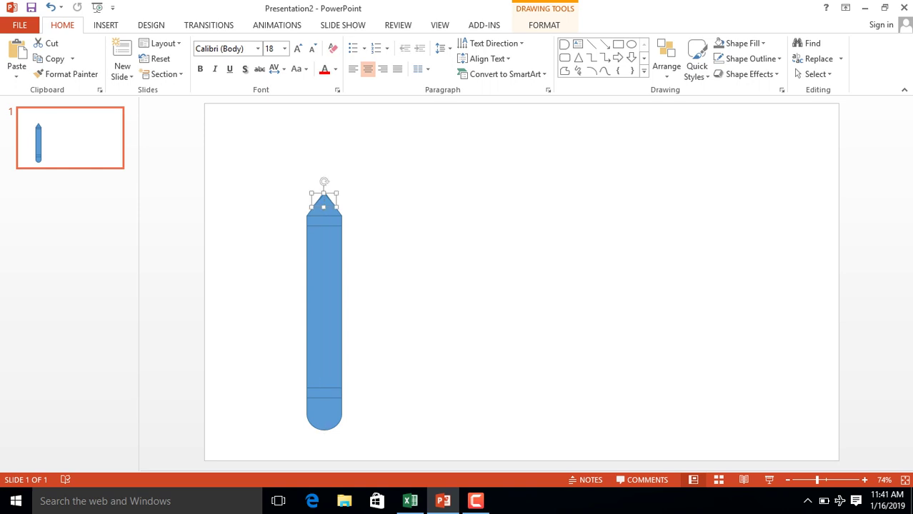
key("ctrl+z")
key("ctrl+y")
key("Escape")
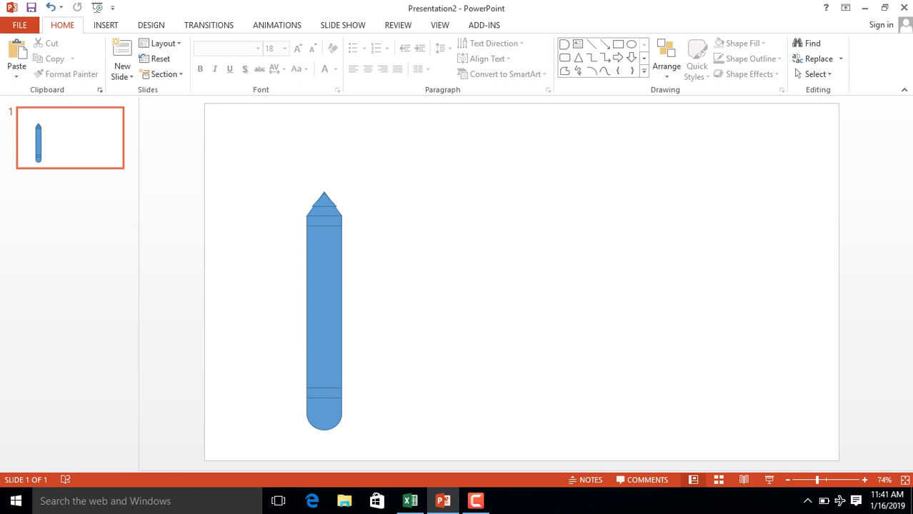
Step: Move the small triangle aside and enlarge the main triangle on the bar top
left_click(324, 202)
left_click_drag(324, 203, 395, 186)
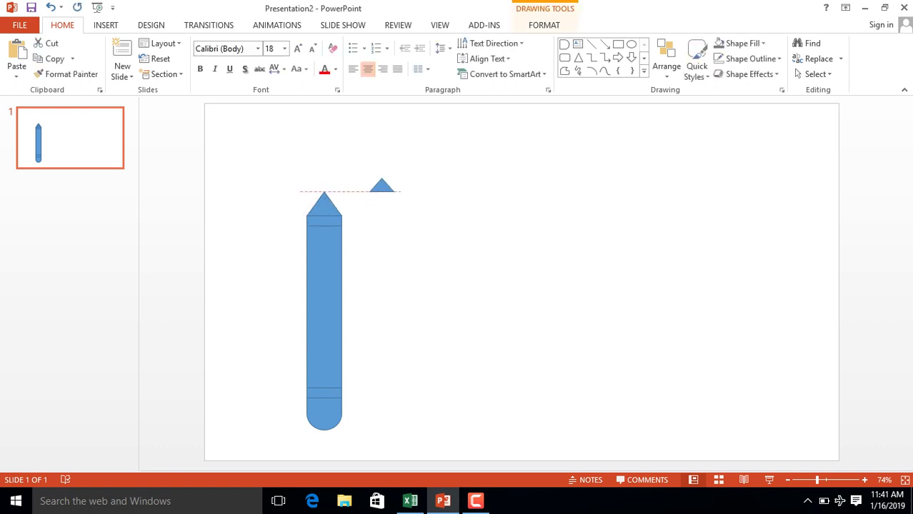
left_click(324, 204)
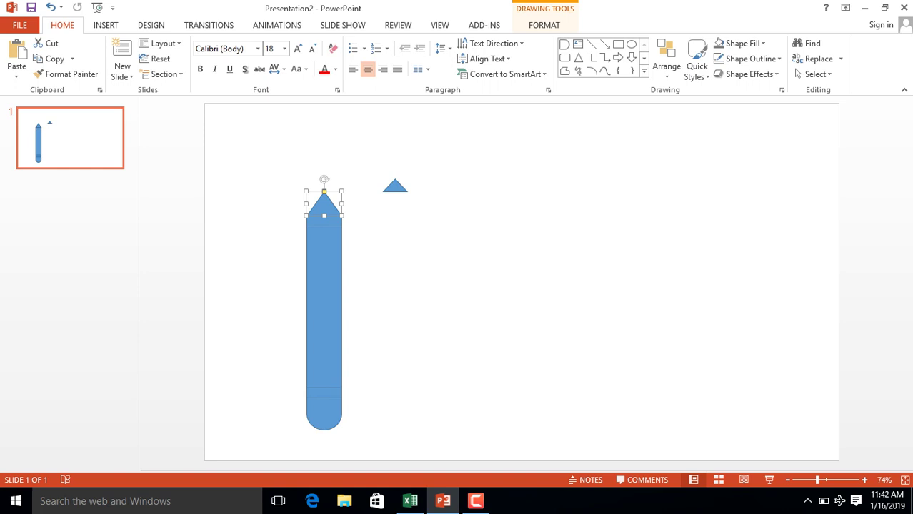
key("Up")
key("Up")
key("Up")
key("Up")
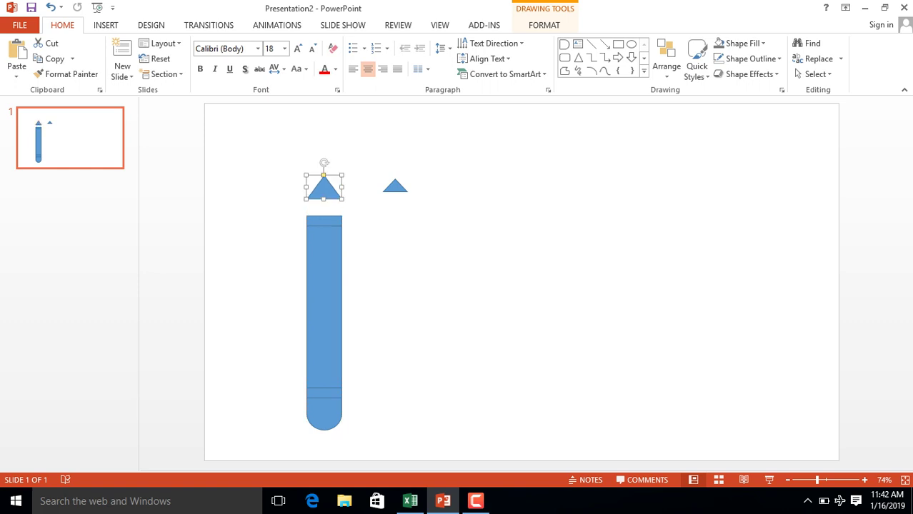
left_click_drag(344, 200, 323, 202)
key("Escape")
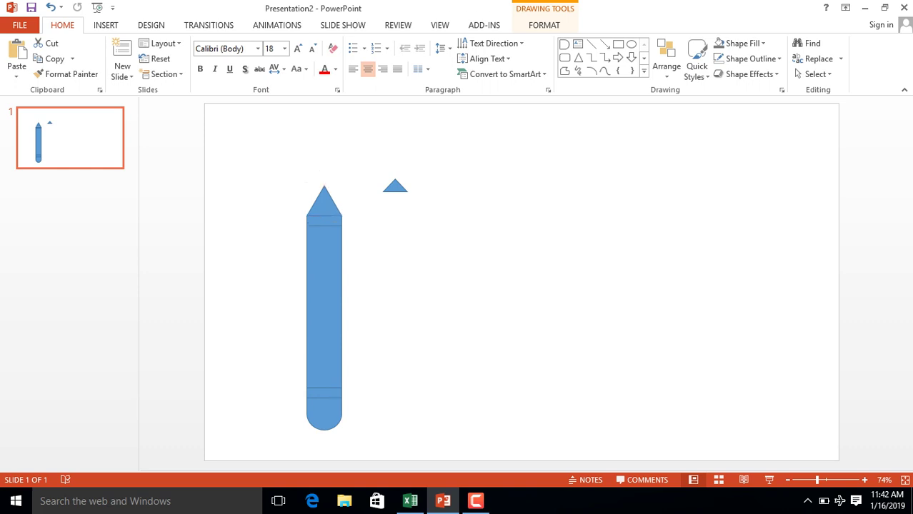
Step: Narrow the small triangle and nudge it into place on the larger triangle's apex
left_click(395, 186)
left_click_drag(409, 186, 403, 185)
left_click_drag(391, 186, 324, 195)
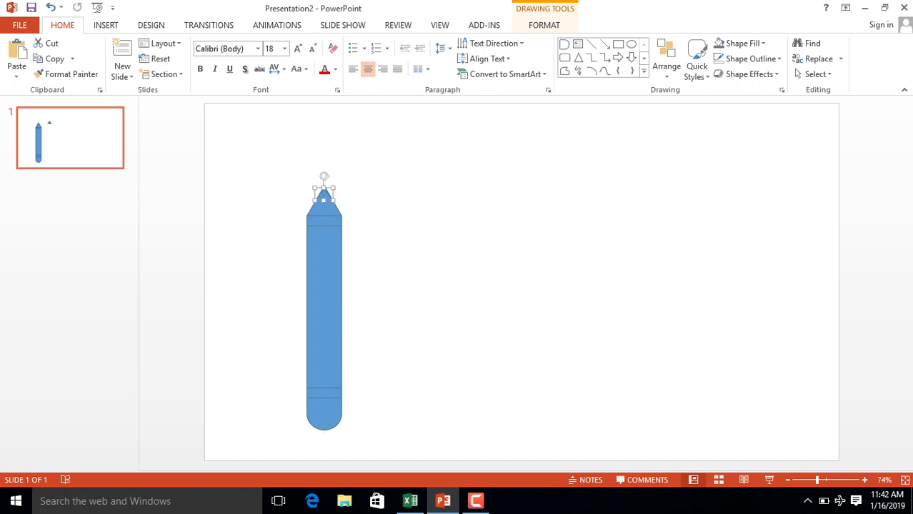
key("Escape")
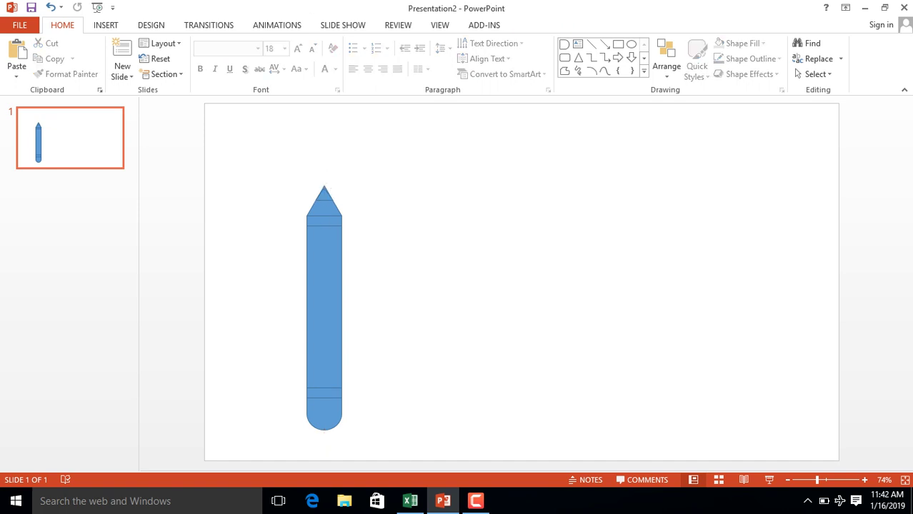
left_click(324, 195)
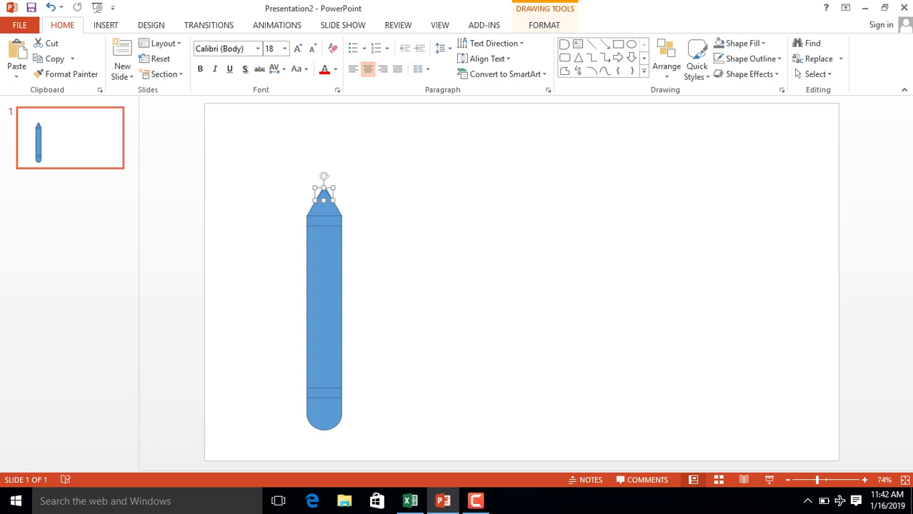
key("Up")
key("Up")
key("Right")
key("Left")
key("Escape")
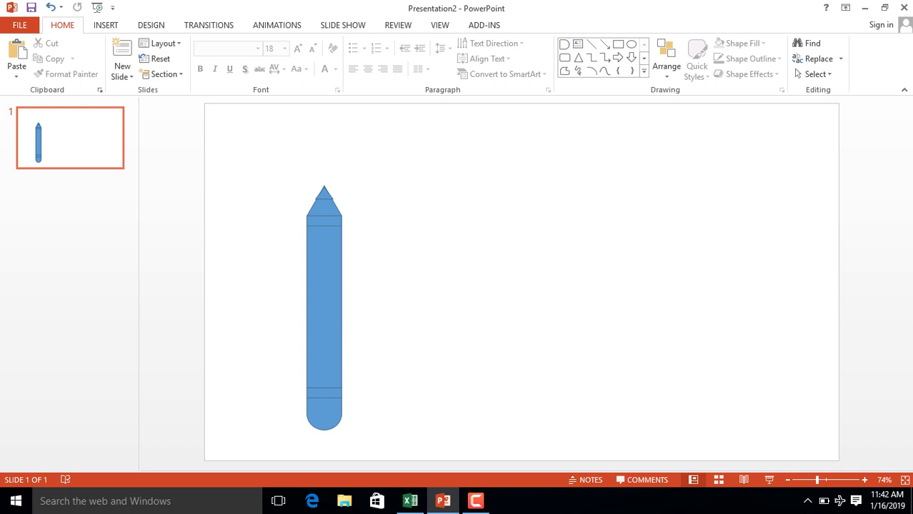
Step: Select all pencil shapes and set Shape Outline to No Outline
left_click(324, 413)
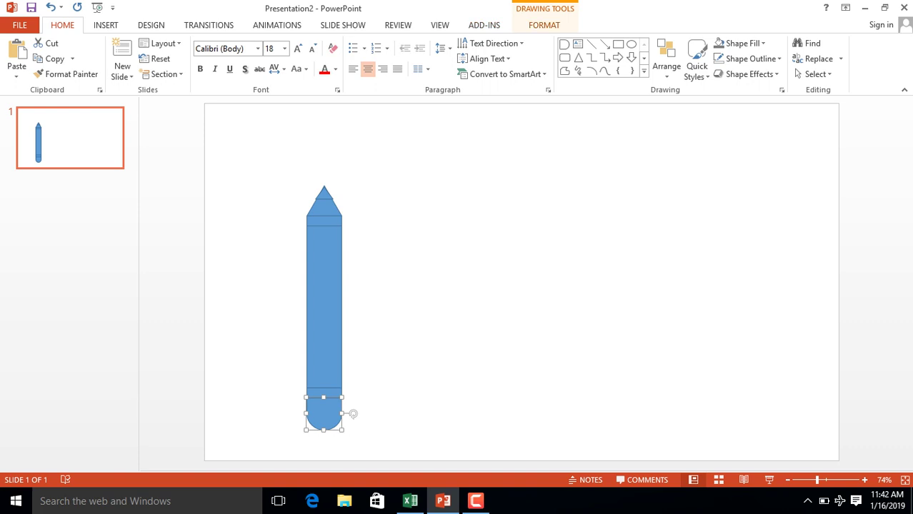
left_click(544, 25)
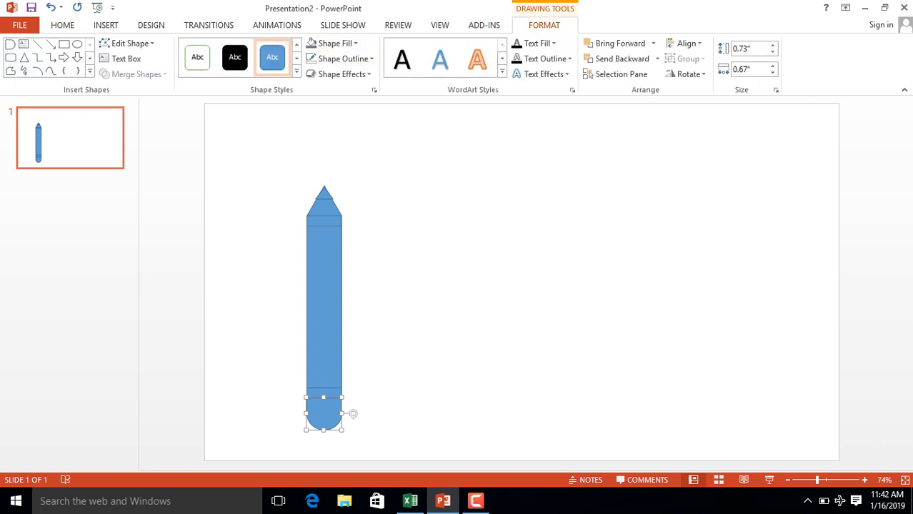
left_click(324, 307)
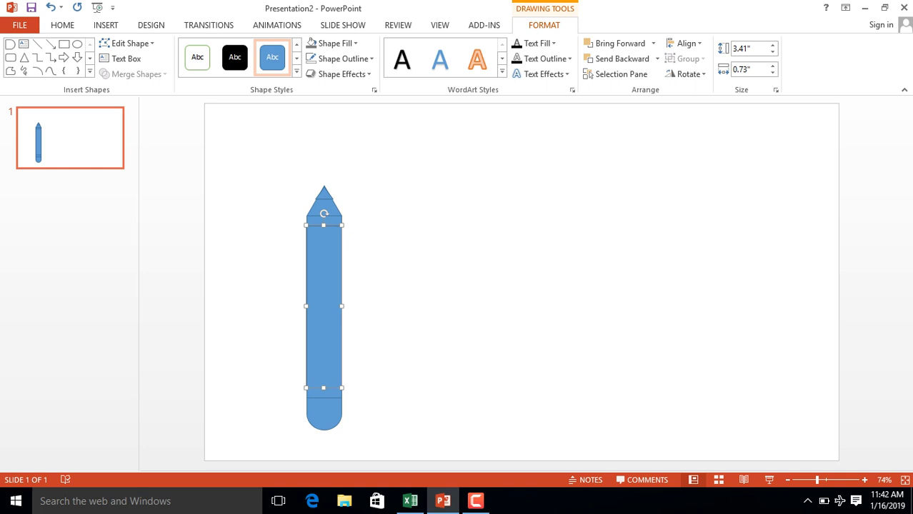
key("ctrl+a")
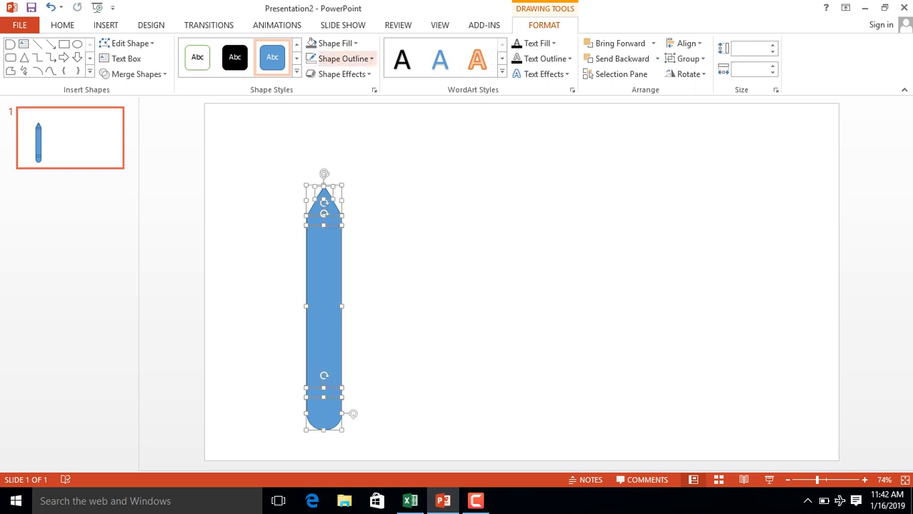
left_click(343, 58)
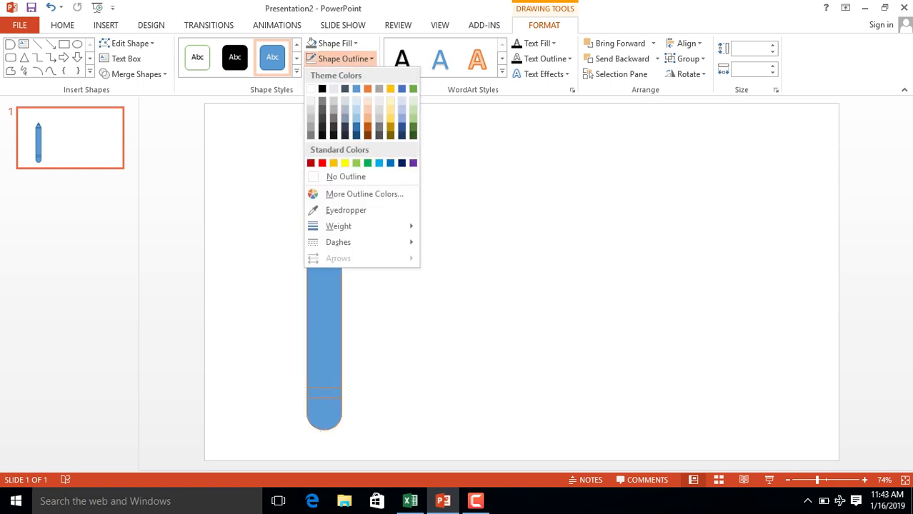
left_click(346, 177)
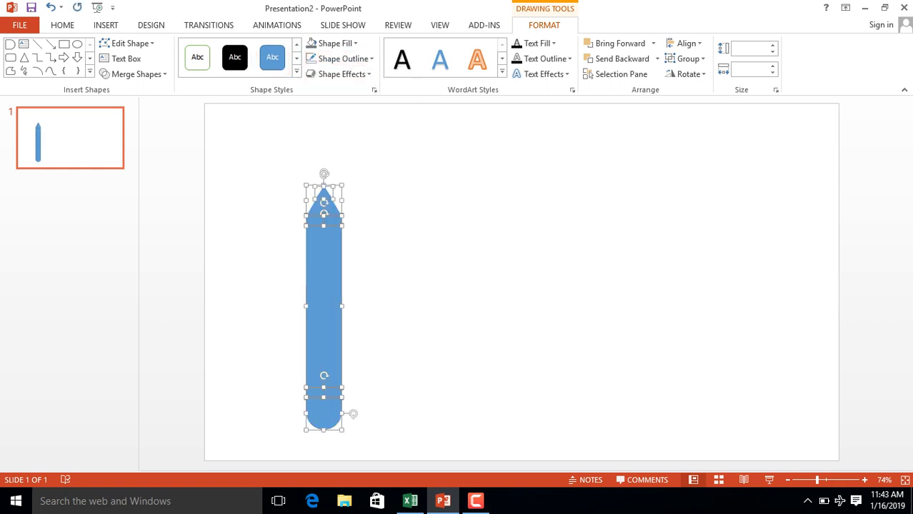
key("Escape")
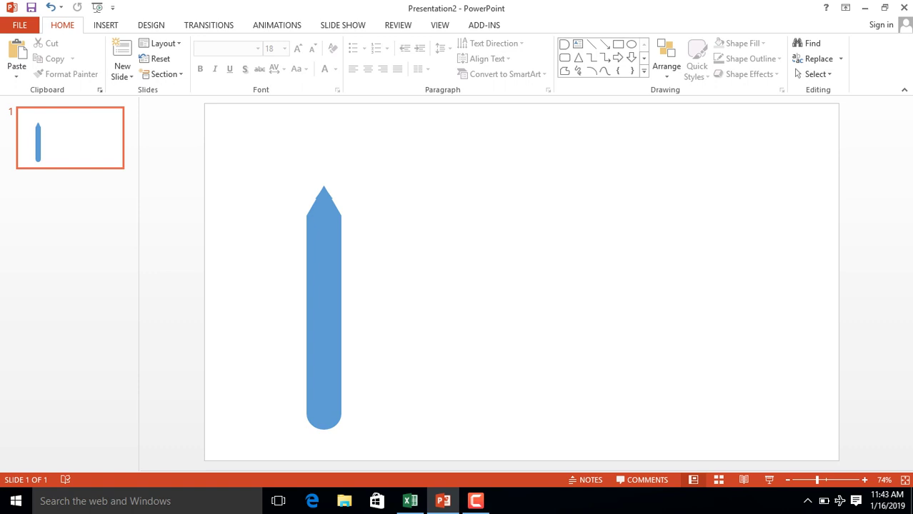
Step: Fill the rounded bottom peach as an eraser and the band above it light grey
double_click(324, 415)
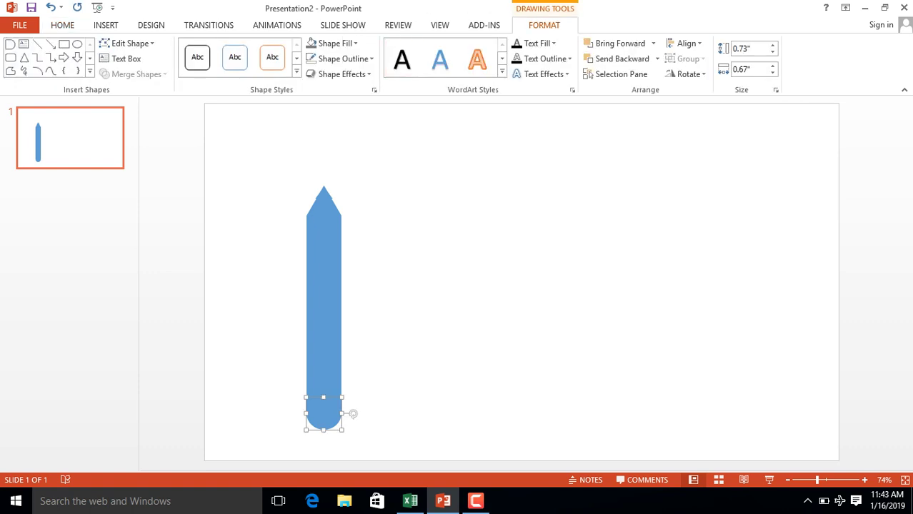
left_click(336, 44)
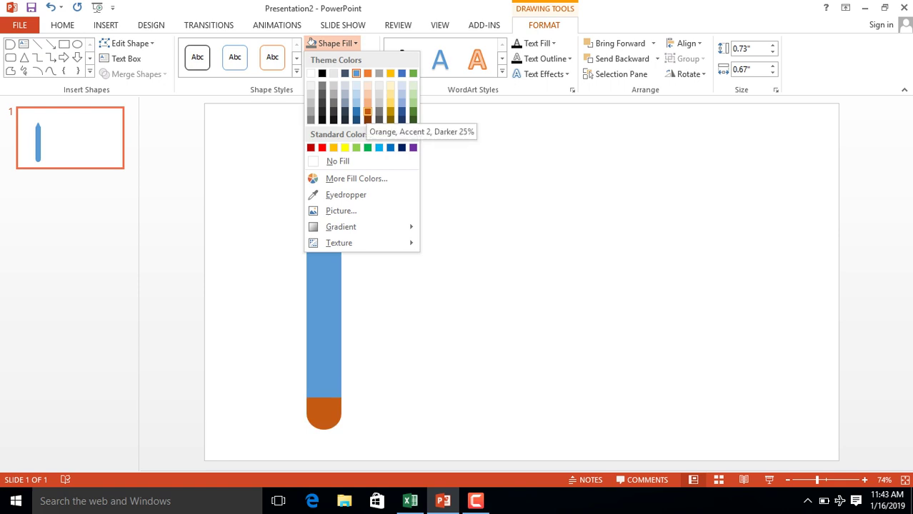
left_click(367, 101)
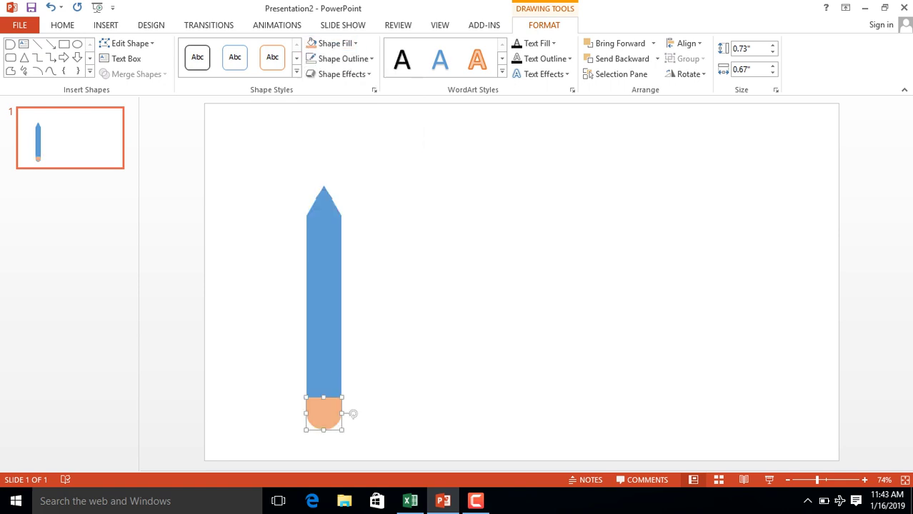
left_click_drag(306, 386, 343, 397)
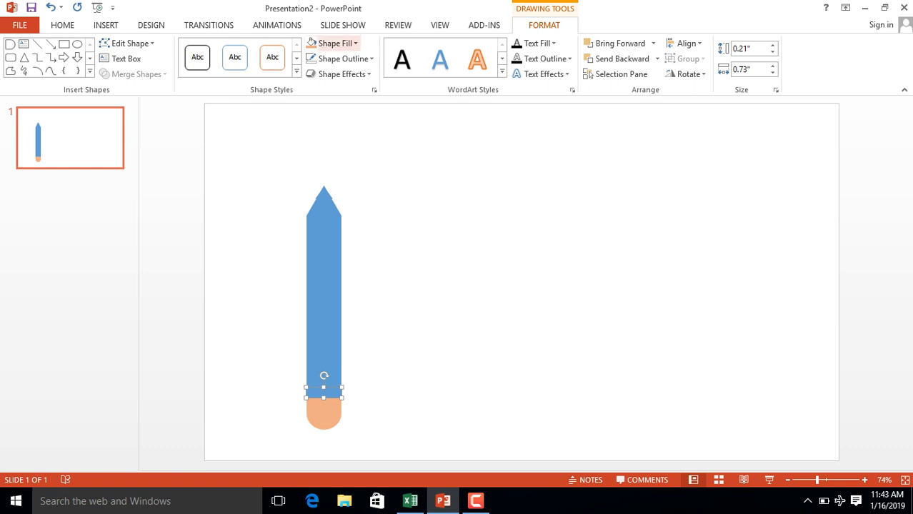
left_click(314, 43)
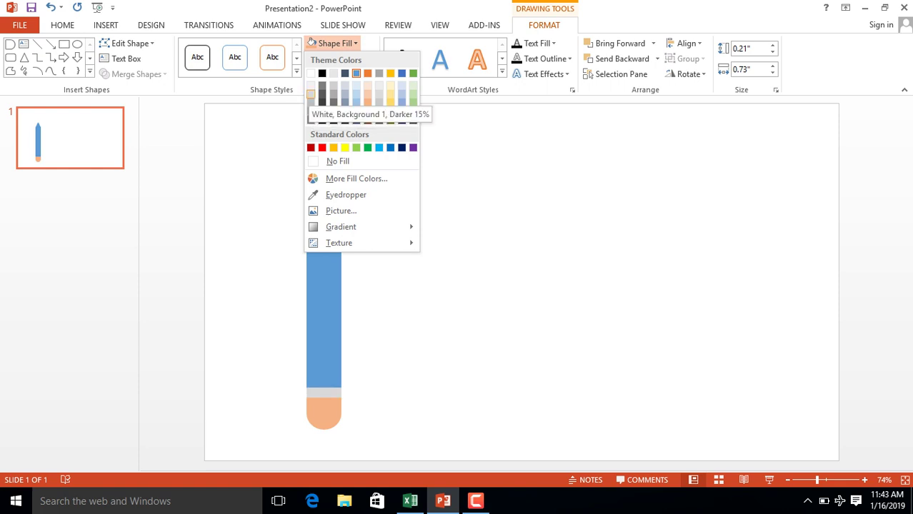
left_click(311, 93)
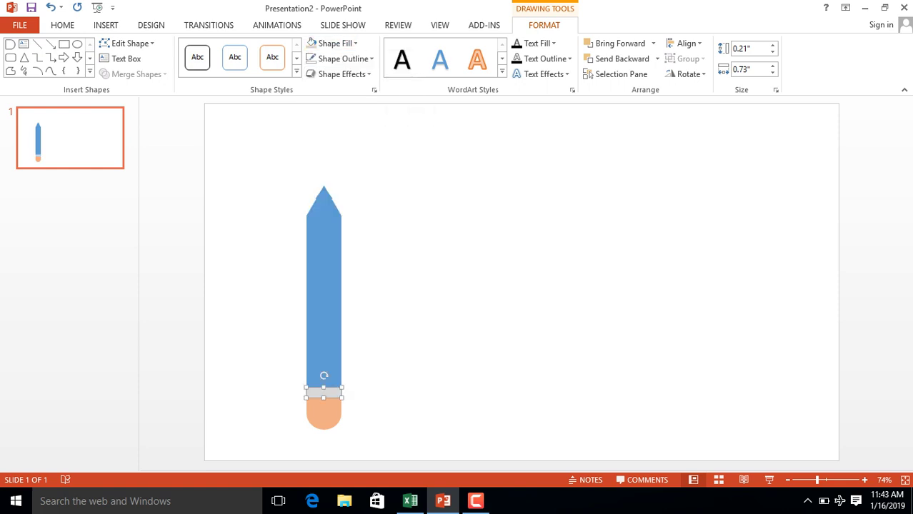
Step: Fill the pencil body bright blue and both bands near-white light grey
left_click(324, 305)
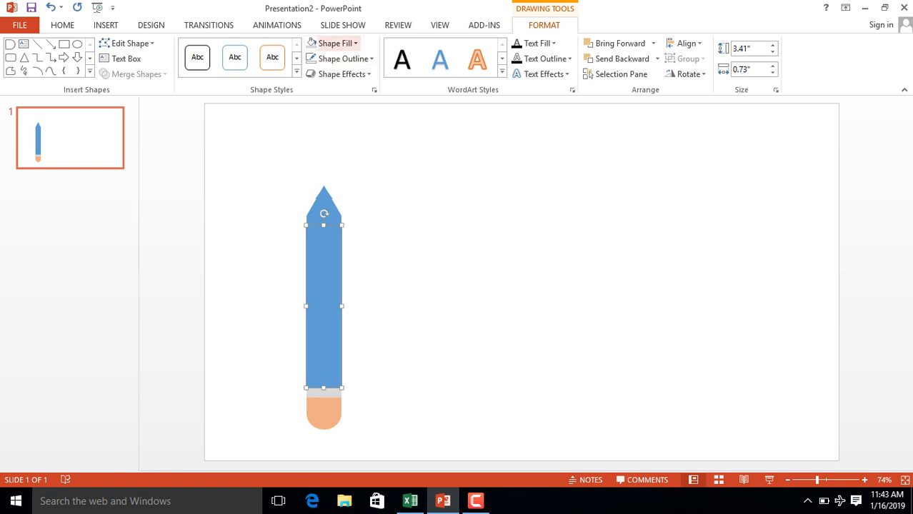
left_click(333, 43)
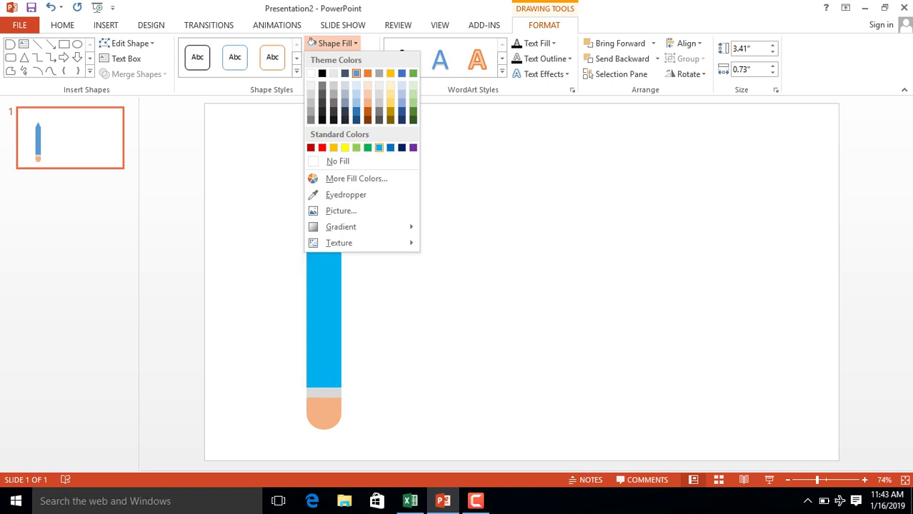
left_click(379, 147)
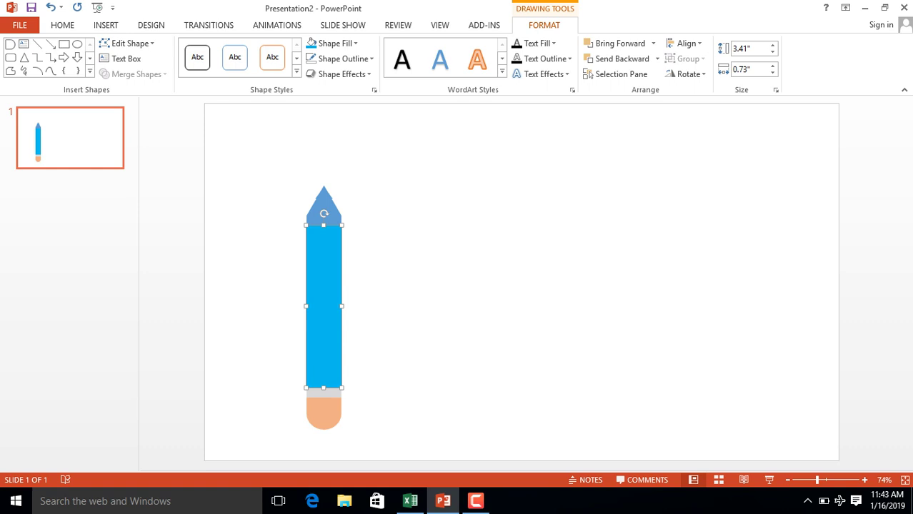
left_click(324, 220)
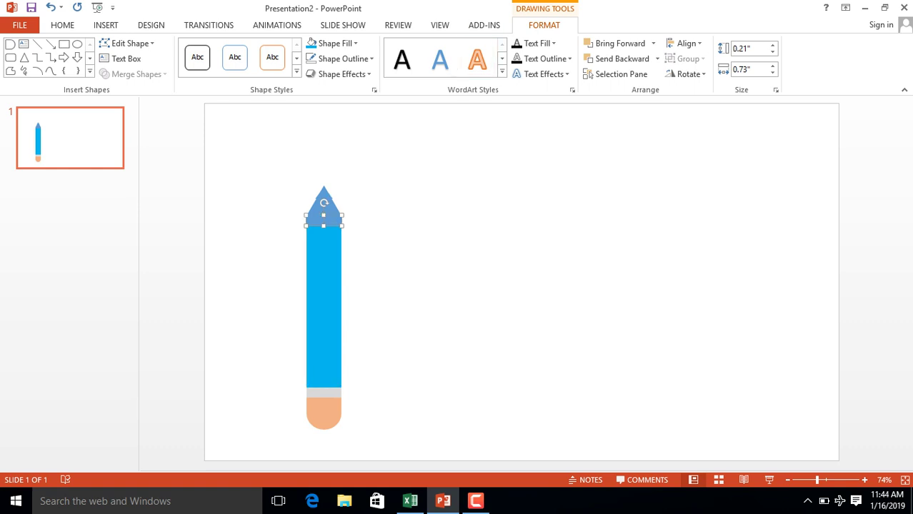
left_click(335, 43)
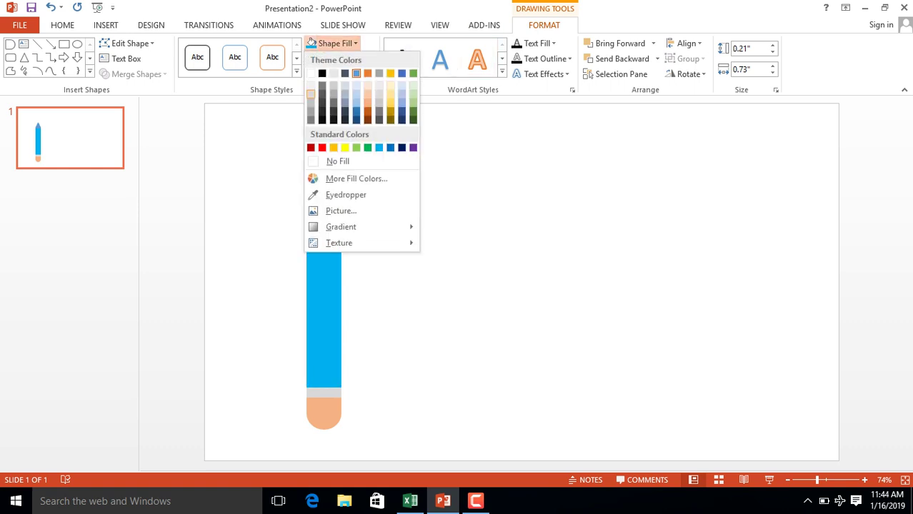
left_click(310, 85)
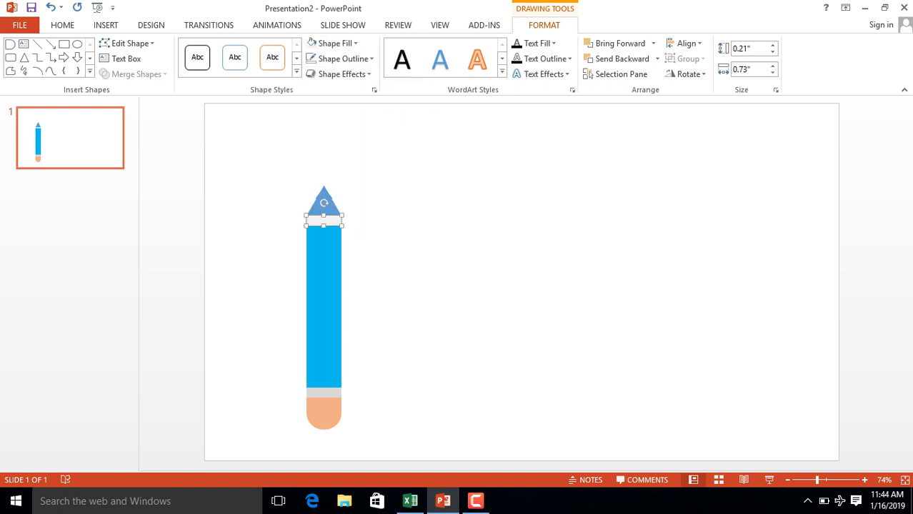
left_click(324, 392)
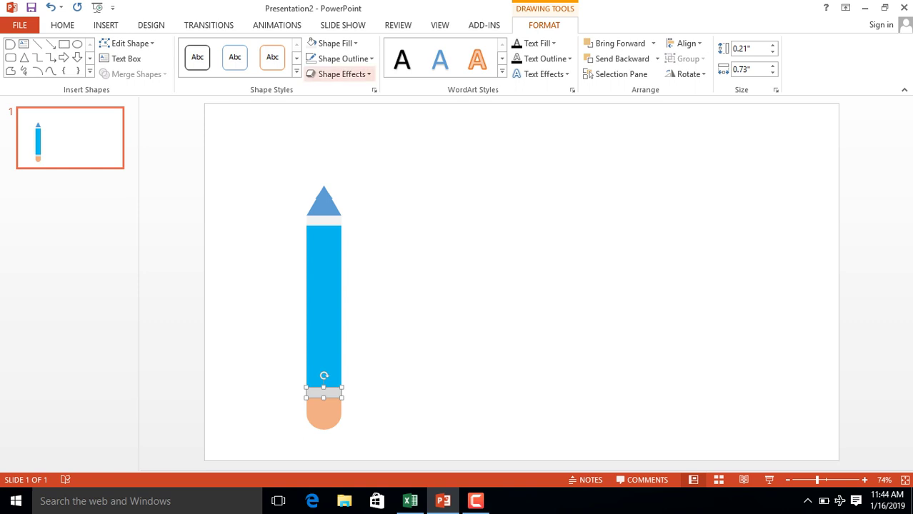
left_click(312, 43)
key("Escape")
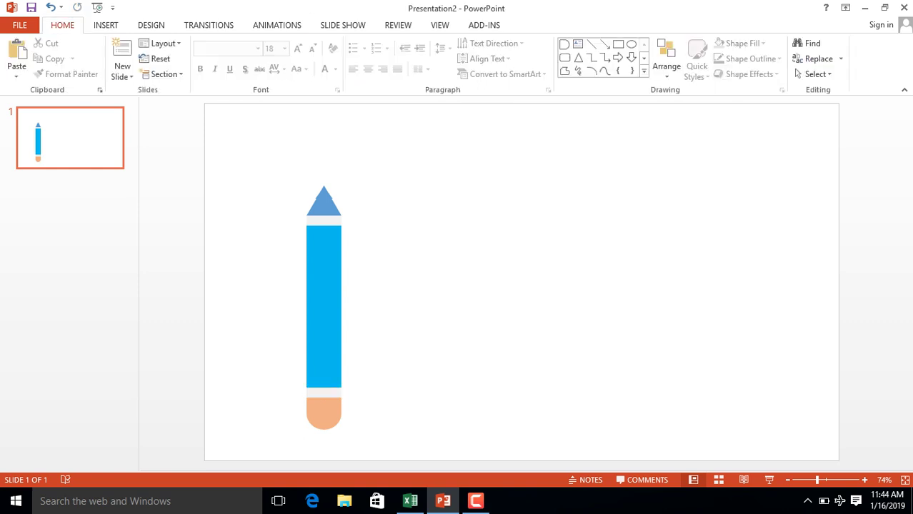
left_click(324, 201)
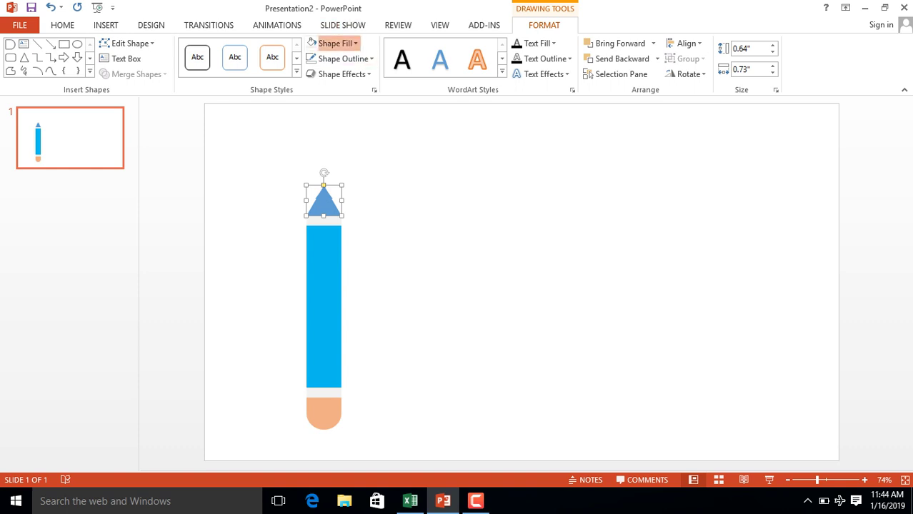
Step: Fill the tip triangle dark grey and its small point light grey
left_click(313, 42)
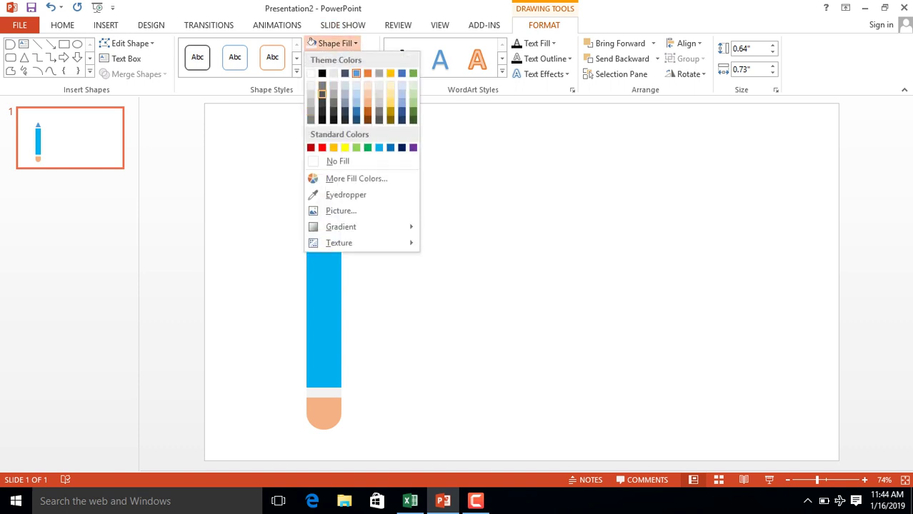
left_click(322, 95)
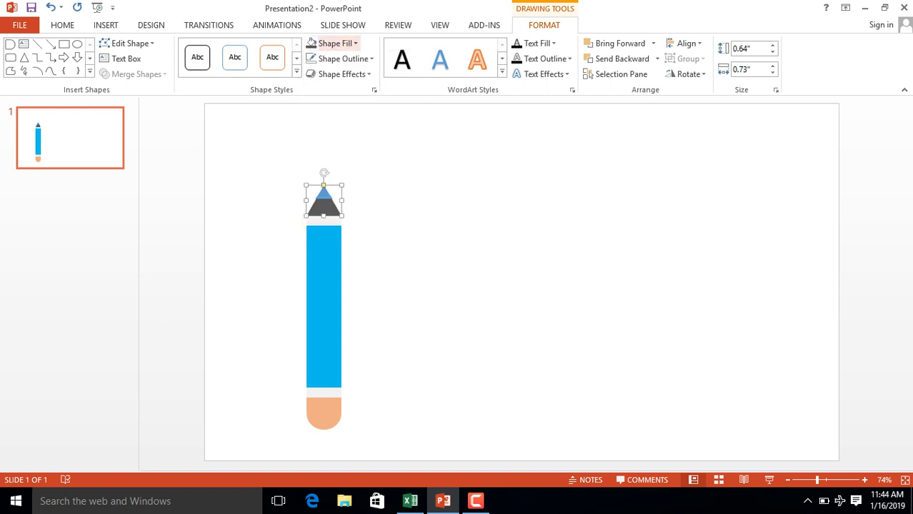
left_click(336, 43)
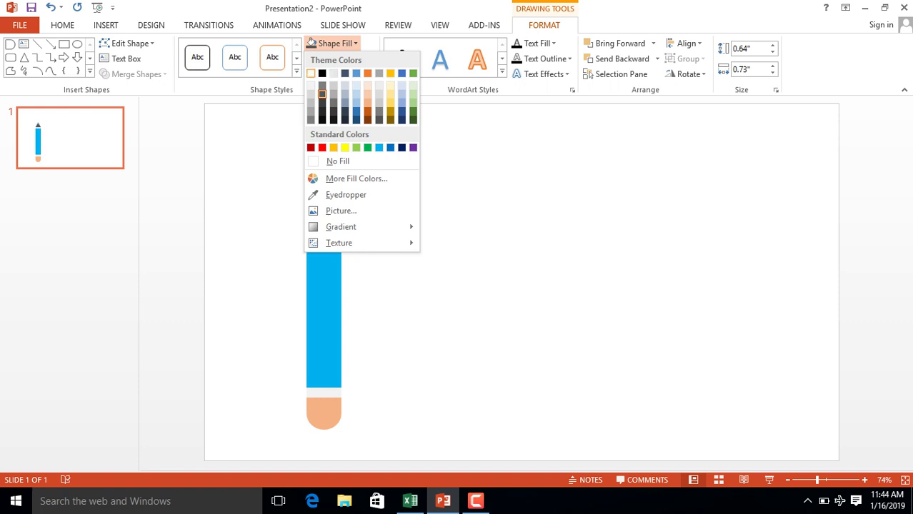
left_click(321, 94)
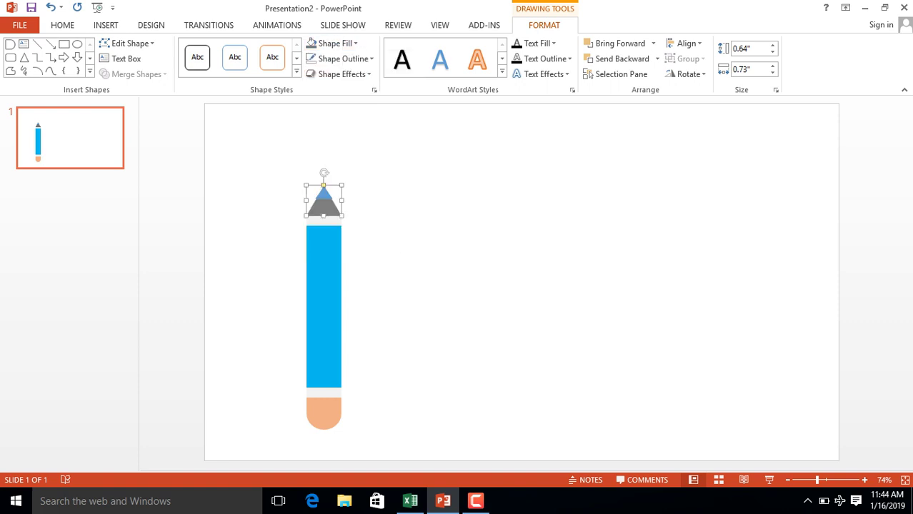
left_click(324, 194)
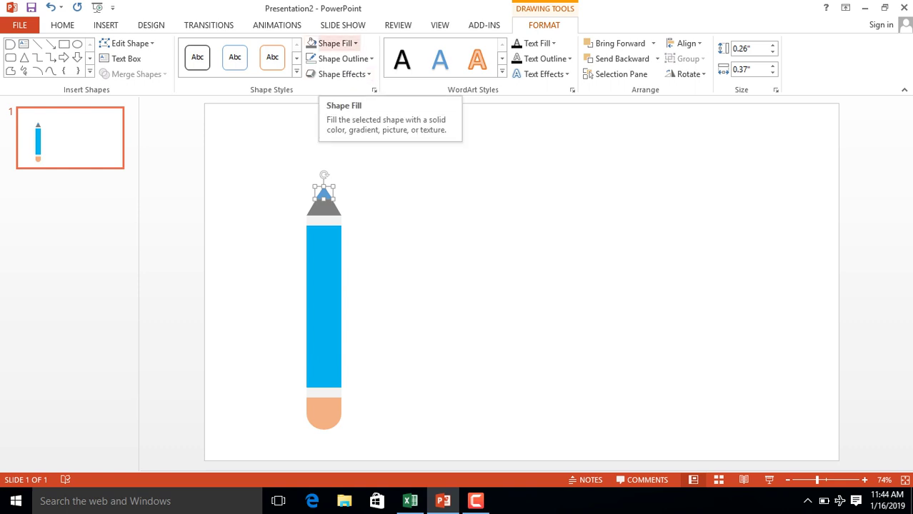
left_click(333, 43)
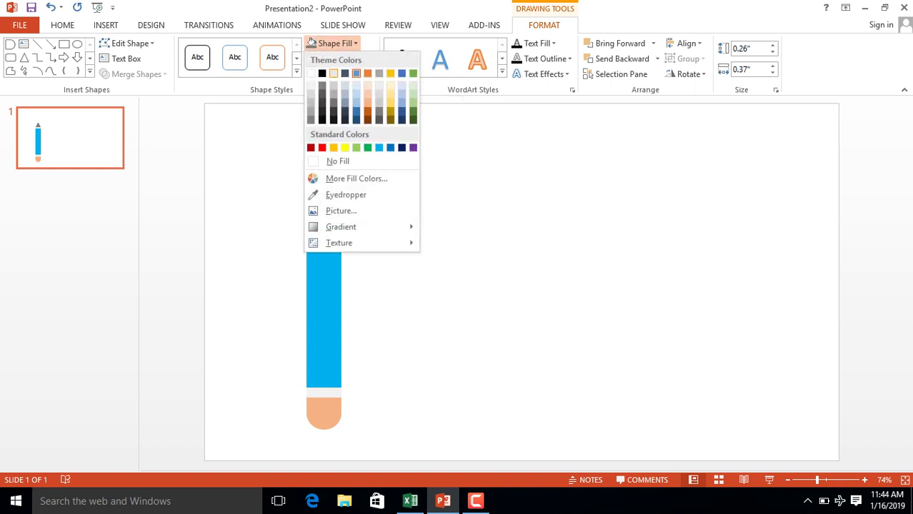
left_click(345, 73)
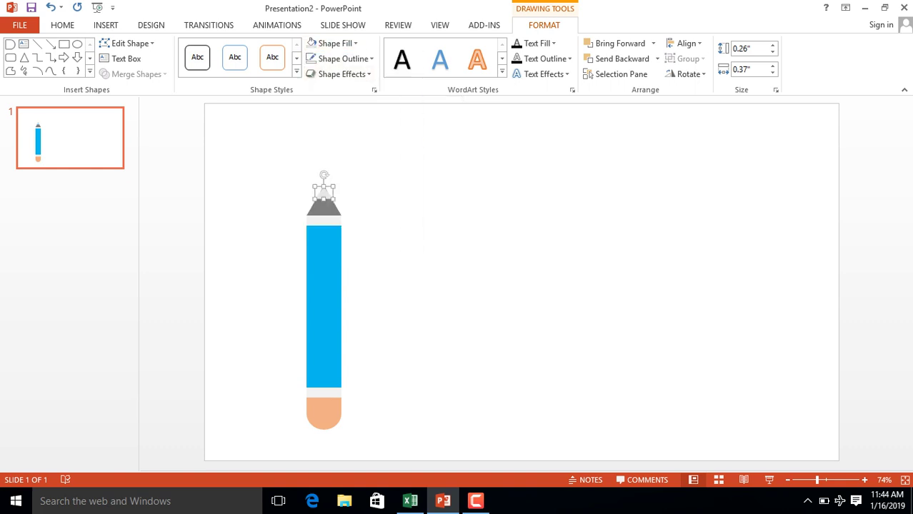
Step: Fill the band below the tip and the band above the eraser mid grey
left_click(324, 209)
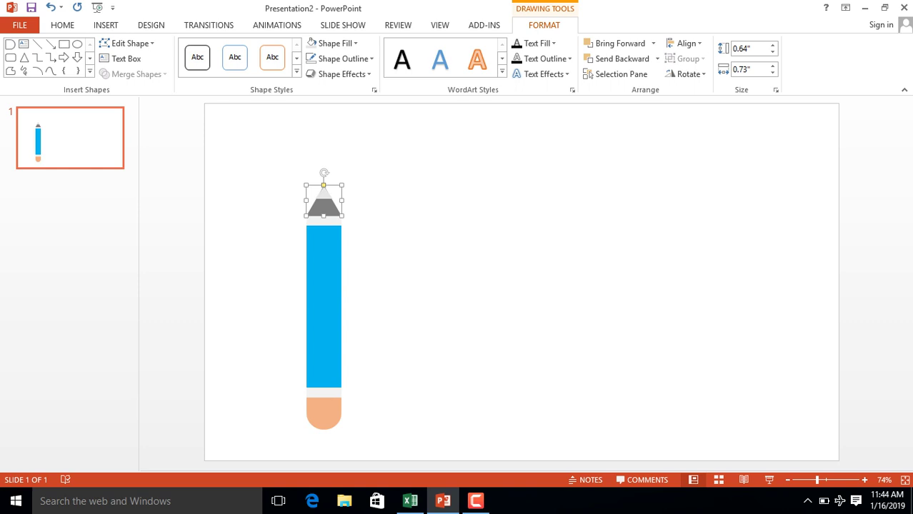
left_click(318, 220)
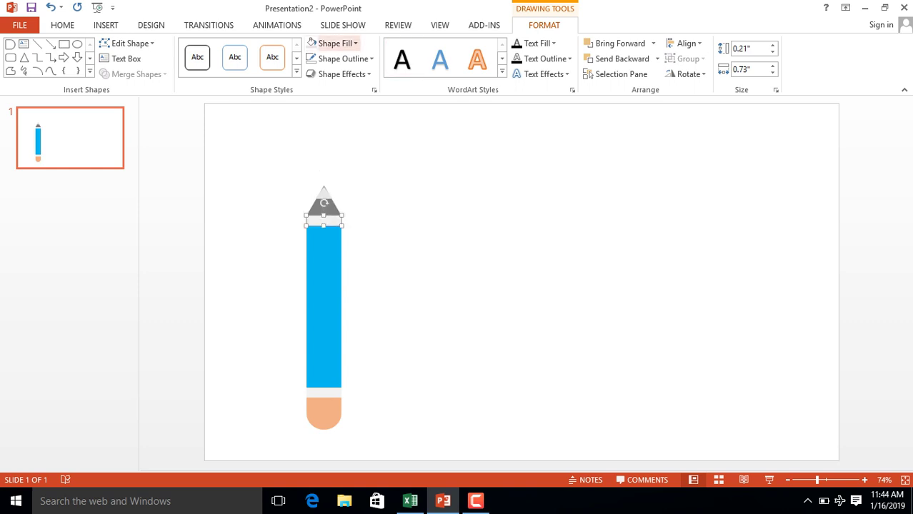
left_click(312, 43)
left_click(311, 86)
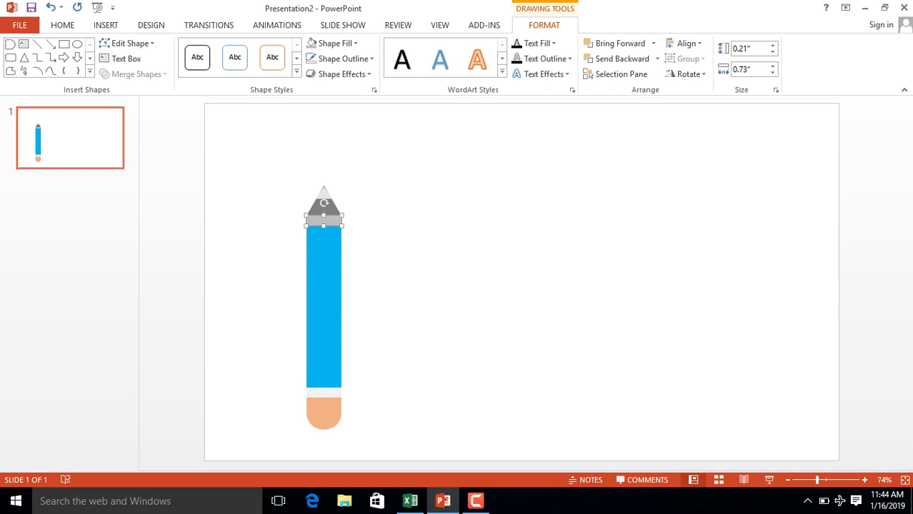
left_click(324, 391)
left_click(312, 43)
key("Escape")
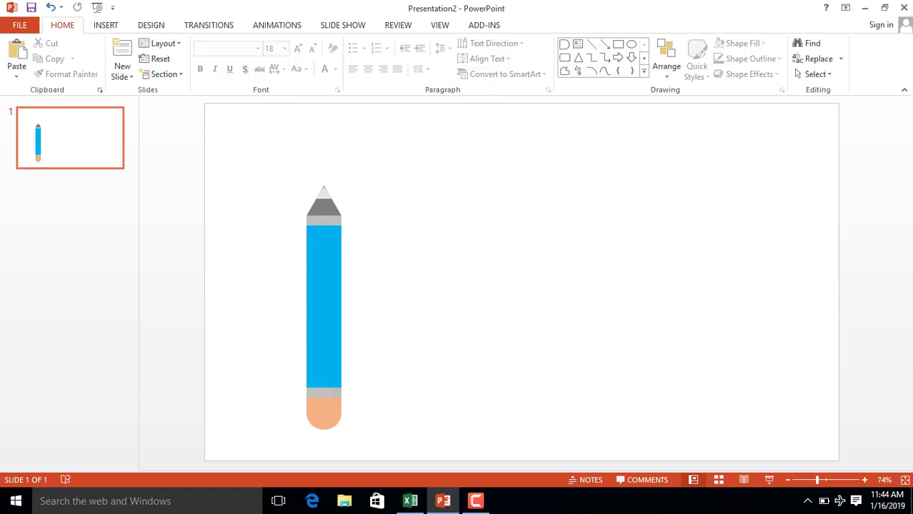
left_click(323, 306)
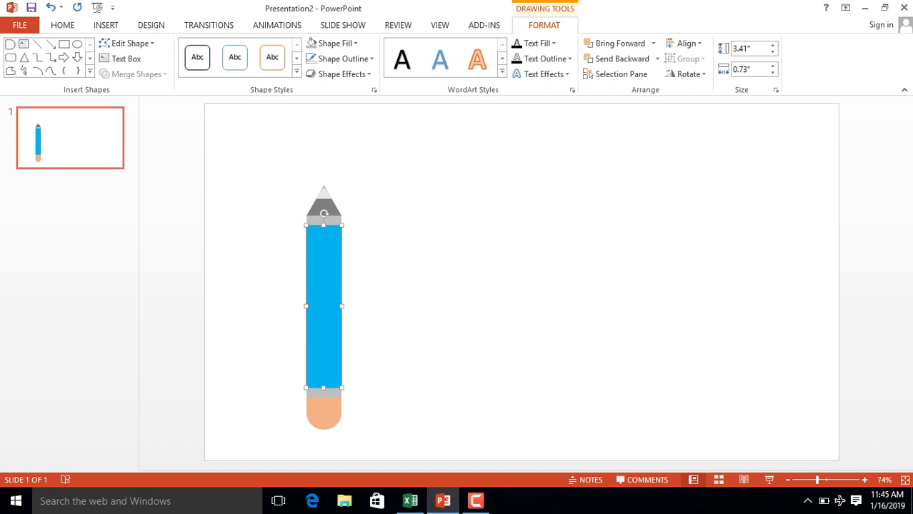
Step: Select all pencil shapes with Ctrl+A, copy them, and call up paste options on the empty slide
key("ctrl+a")
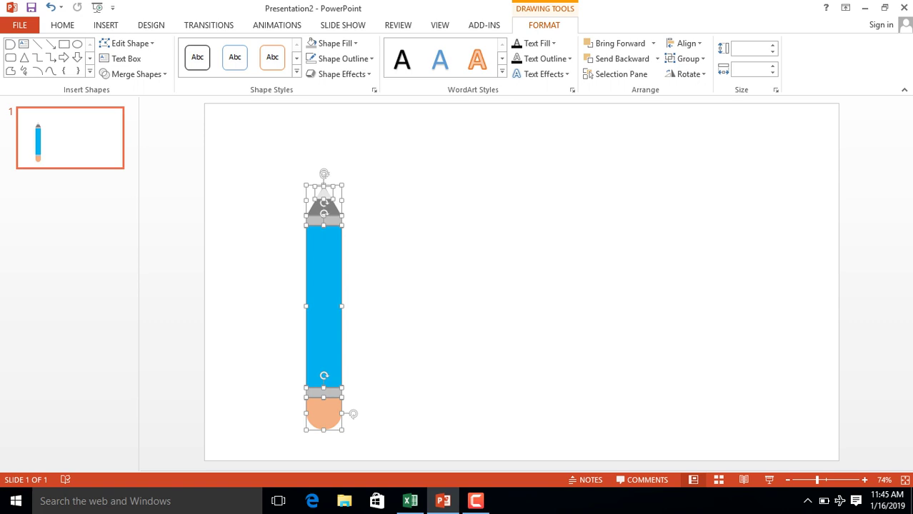
key("Escape")
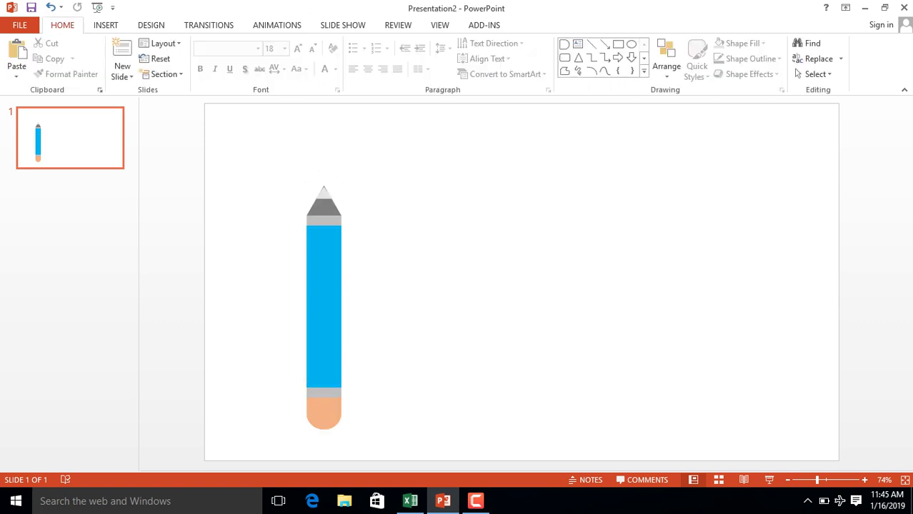
left_click(324, 306)
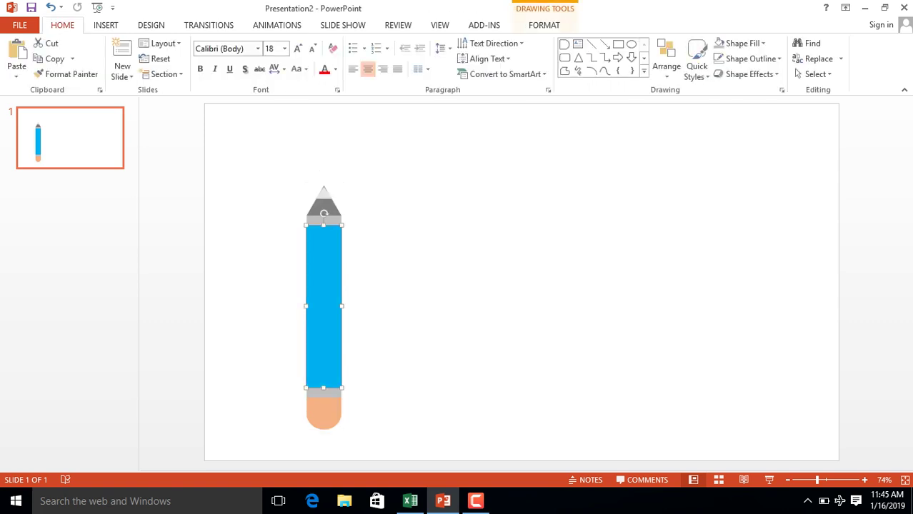
key("ctrl+a")
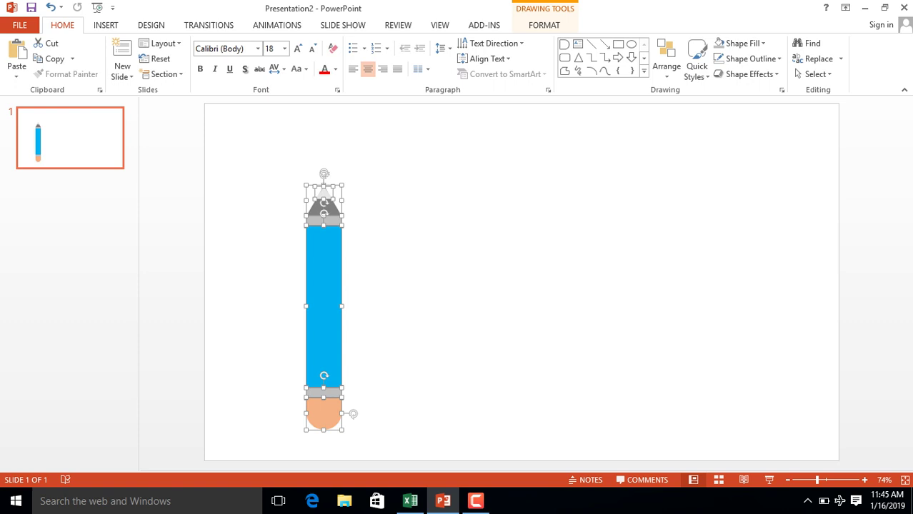
key("ctrl+z")
left_click(499, 190)
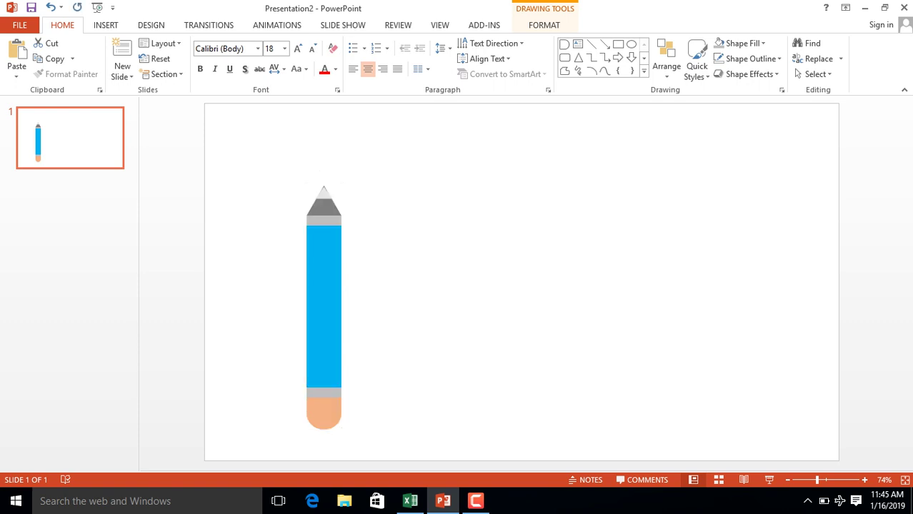
right_click(499, 190)
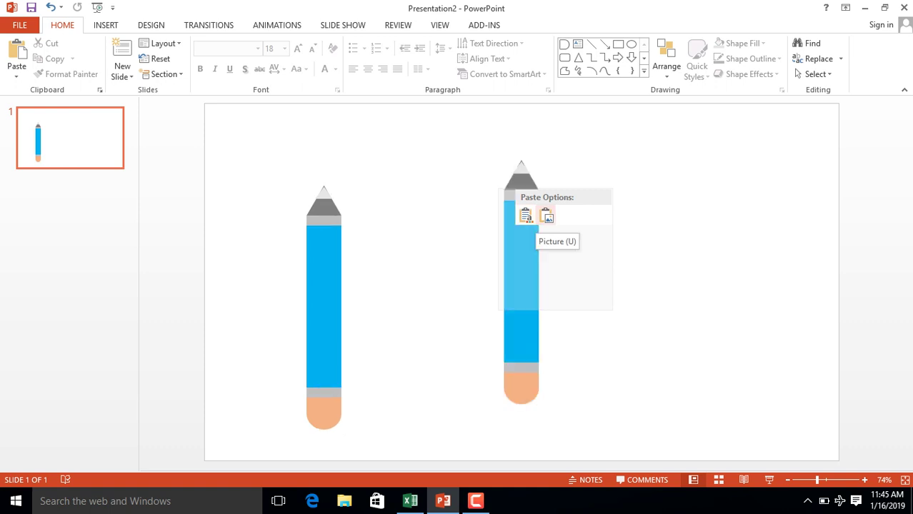
Step: Paste the pencil as a Picture beside the original and select the pasted picture
left_click(547, 216)
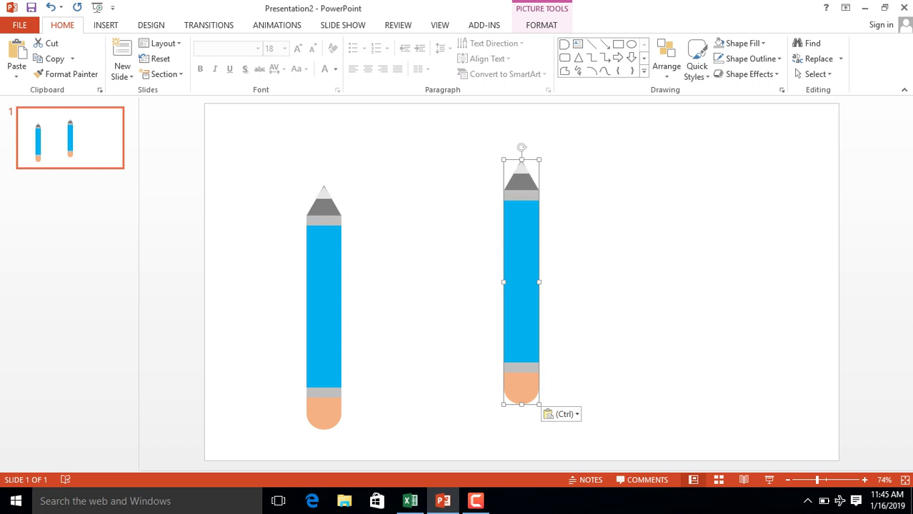
left_click(324, 307)
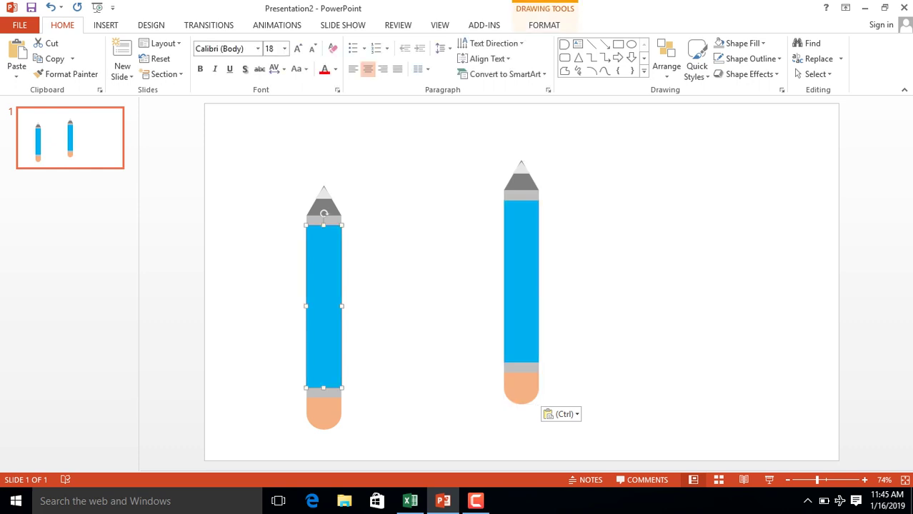
left_click(324, 203)
left_click(324, 307)
left_click(324, 413)
left_click(521, 286)
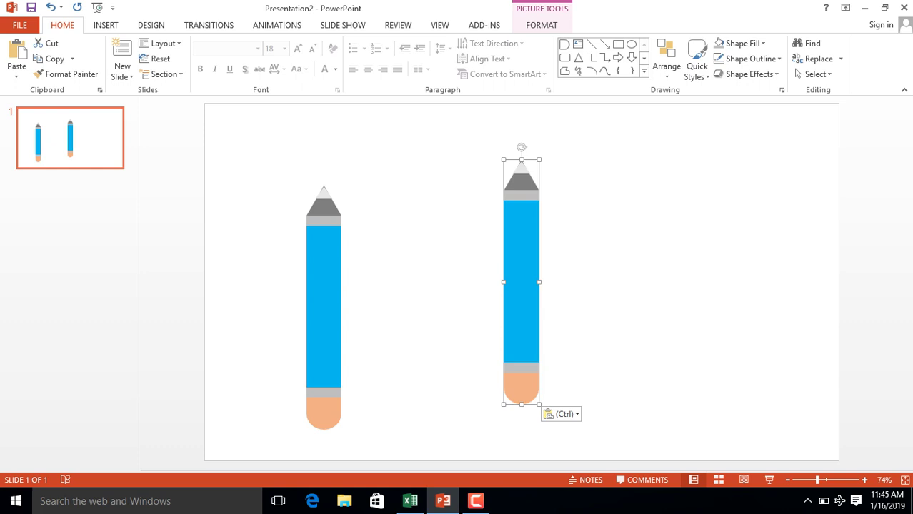
key("Escape")
left_click(521, 286)
Step: Copy the pencil picture and paste it onto the Excel chart's Sales series
key("Escape")
key("alt+Tab")
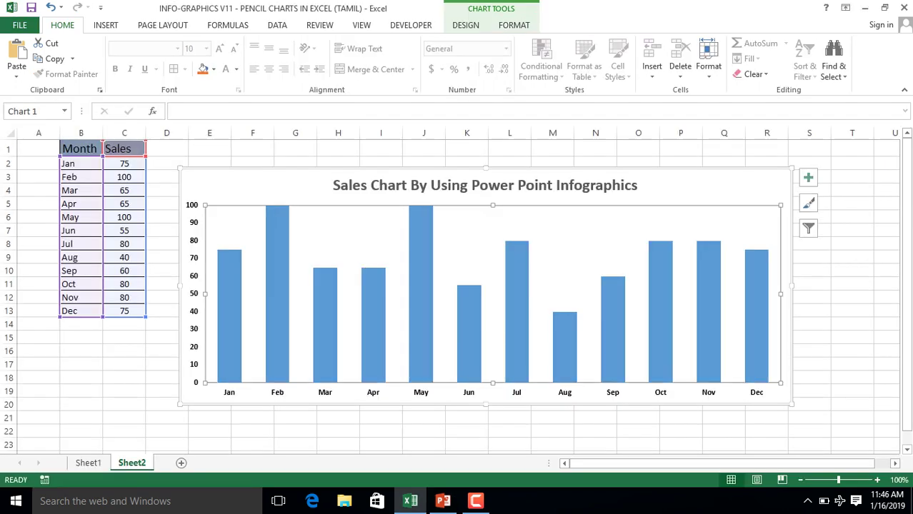
key("Down")
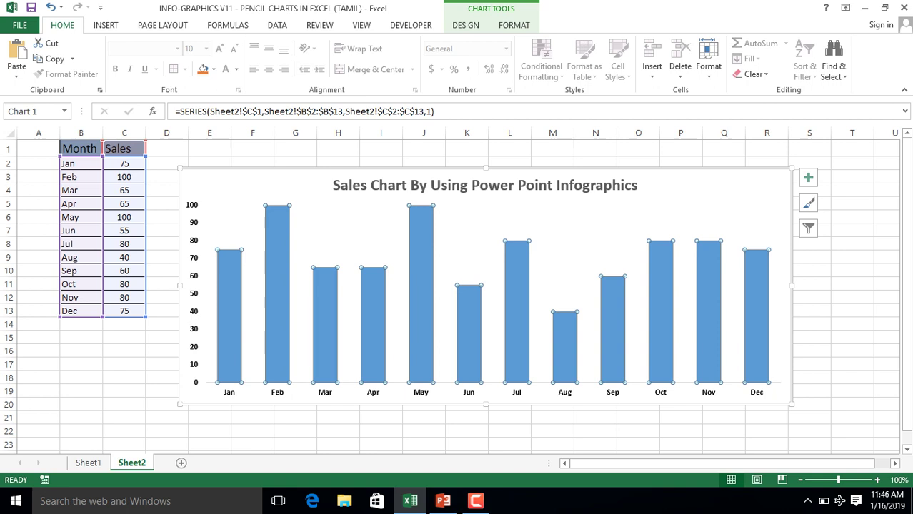
mouse_move(373, 308)
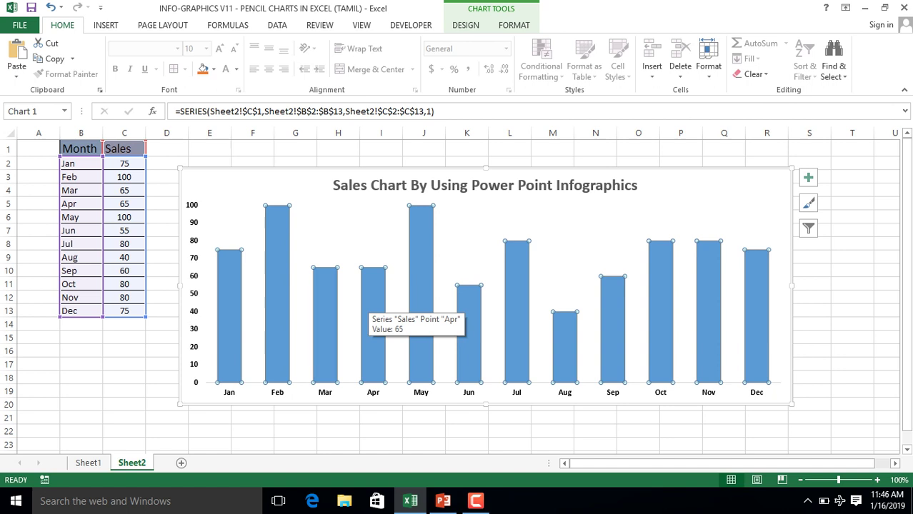
key("ctrl+v")
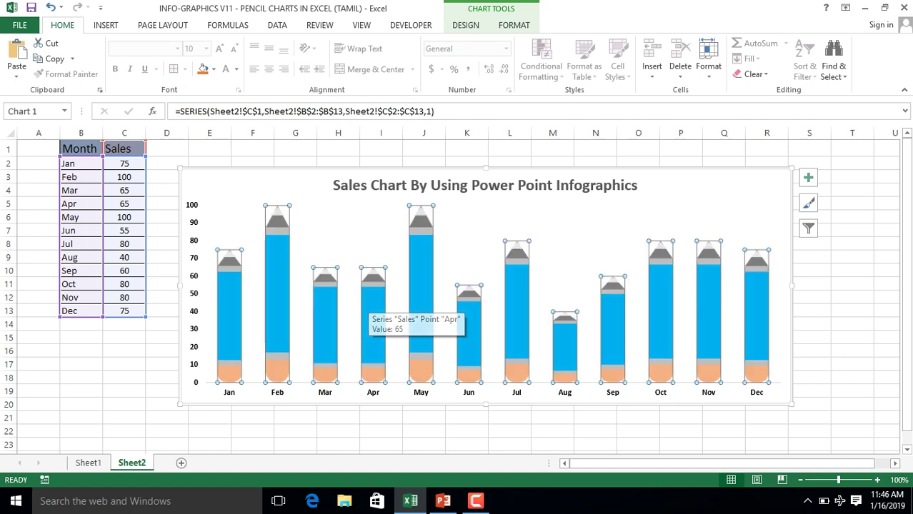
mouse_move(466, 280)
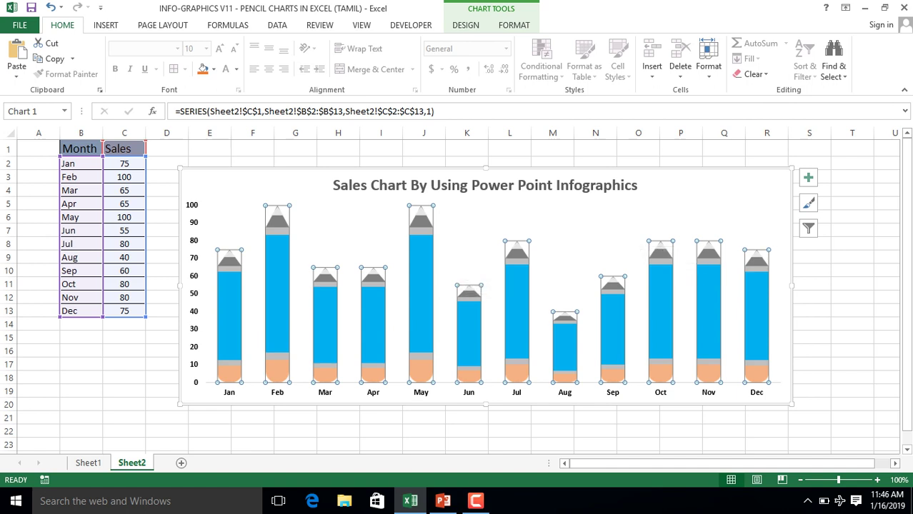
left_click(447, 229)
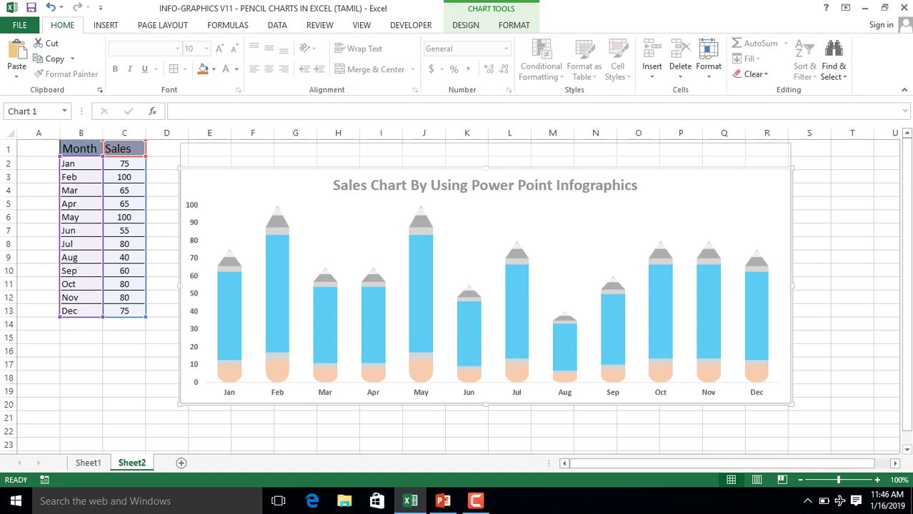
Step: Drag the chart's top, bottom, right and left edges outward to make it taller and wider
left_click_drag(485, 146, 486, 143)
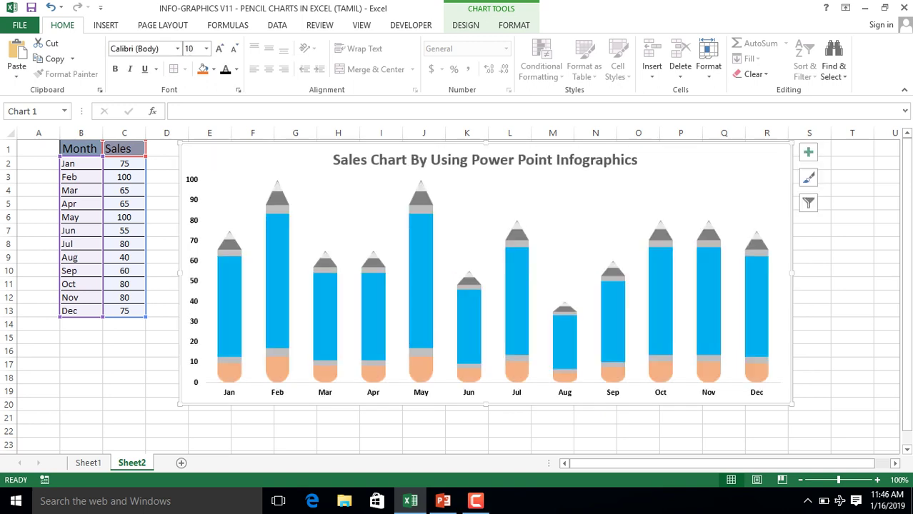
left_click_drag(486, 405, 485, 432)
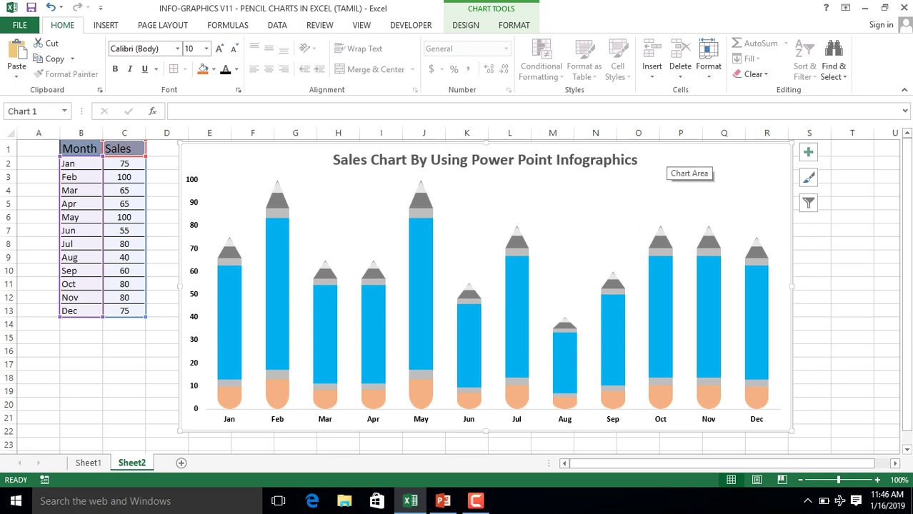
left_click_drag(791, 287, 887, 287)
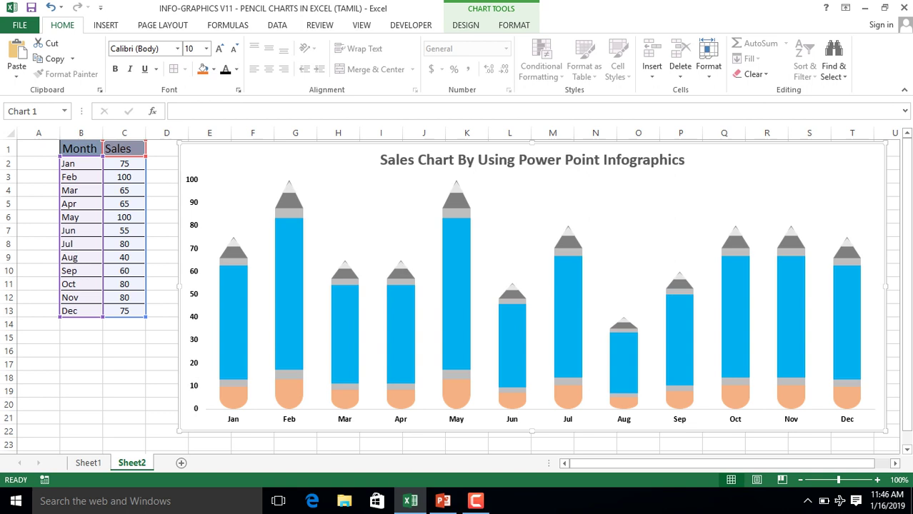
left_click_drag(178, 432, 170, 441)
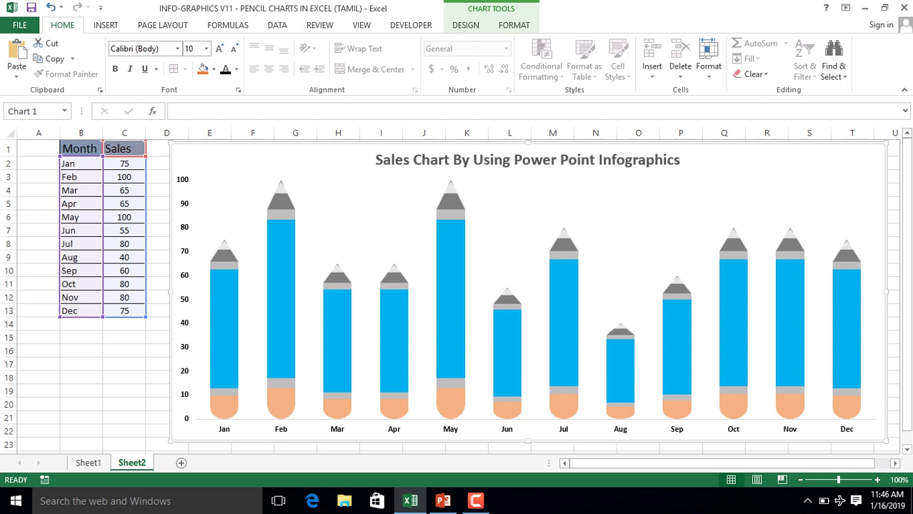
left_click_drag(170, 291, 158, 292)
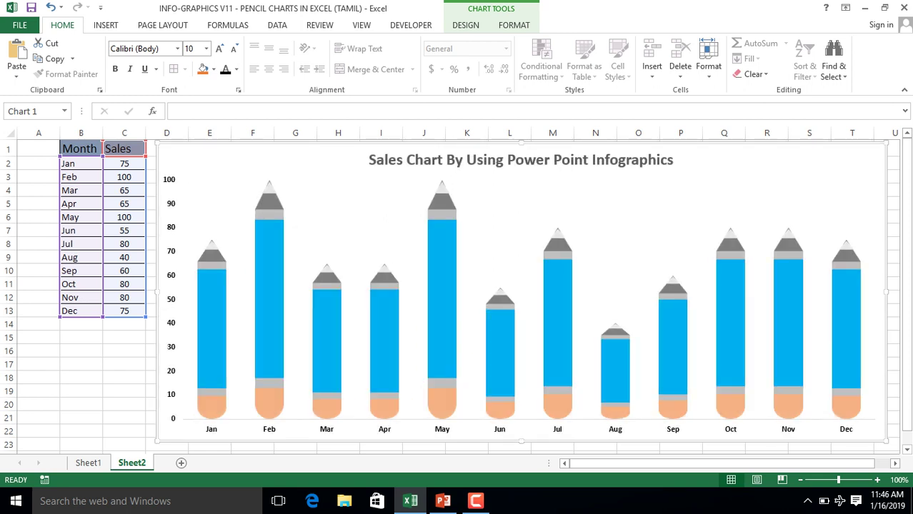
Step: Set the pencil Sales series gap width to 150% in Format Data Series, then close the pane
left_click(500, 321)
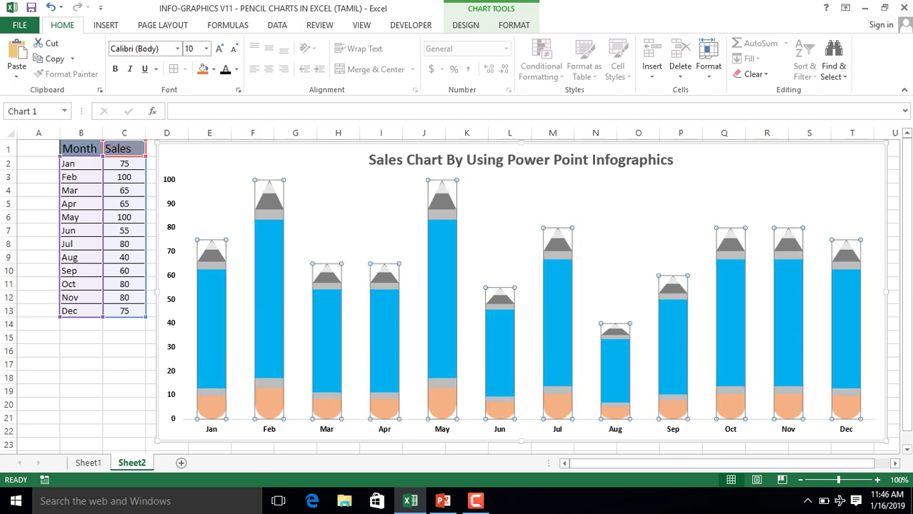
right_click(277, 293)
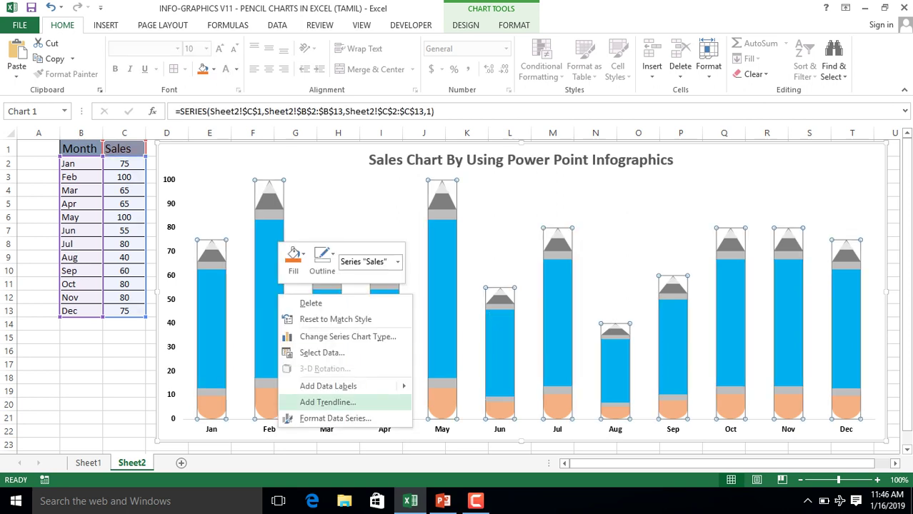
left_click(335, 418)
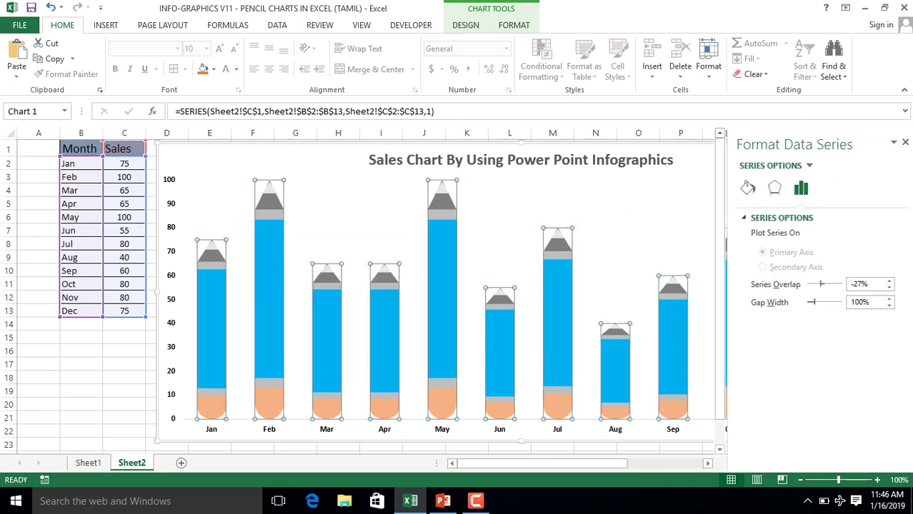
left_click(865, 302)
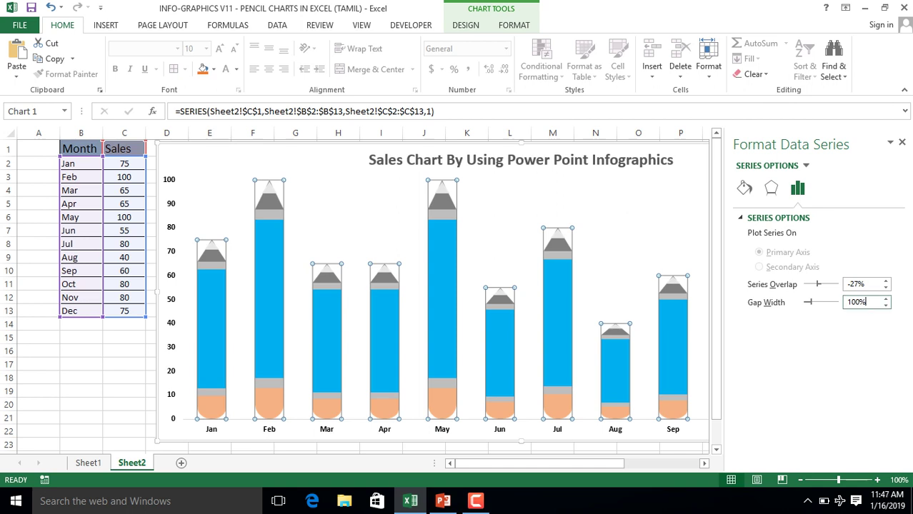
key("BackSpace")
key("BackSpace")
key("BackSpace")
type("150")
key("Return")
left_click(614, 215)
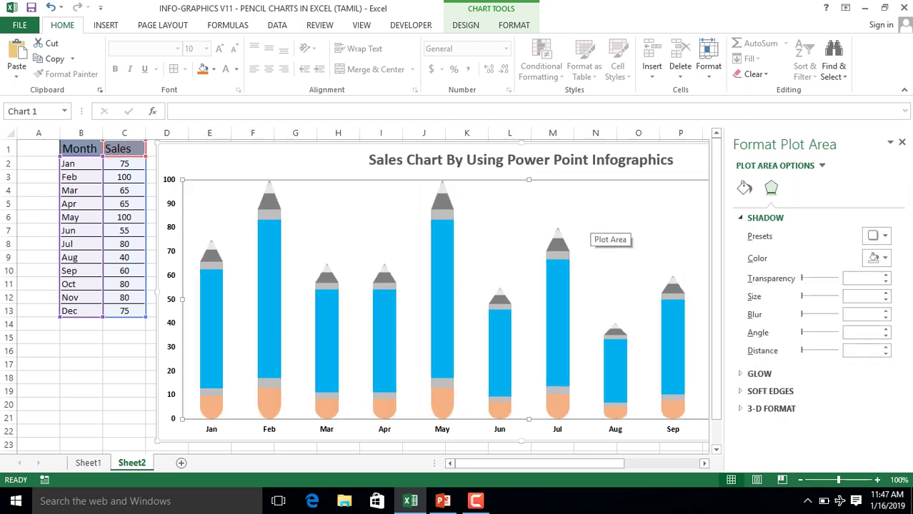
left_click(902, 142)
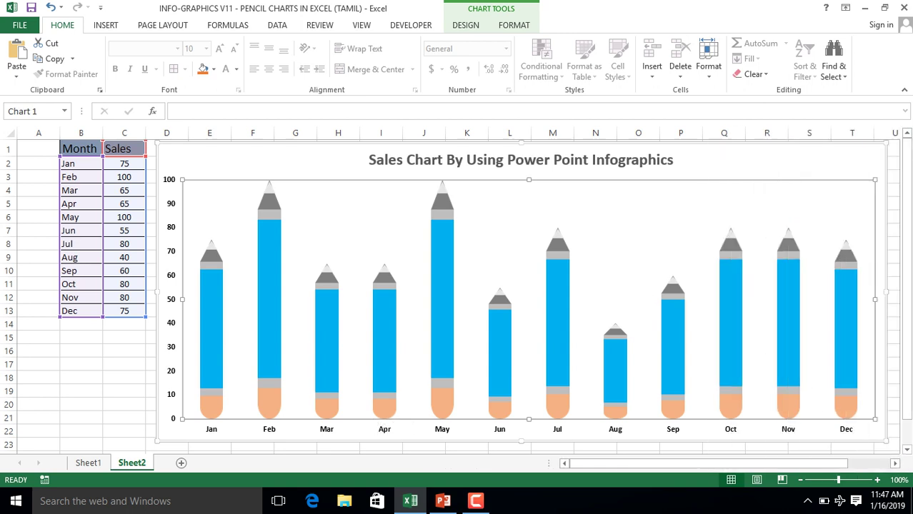
left_click(269, 246)
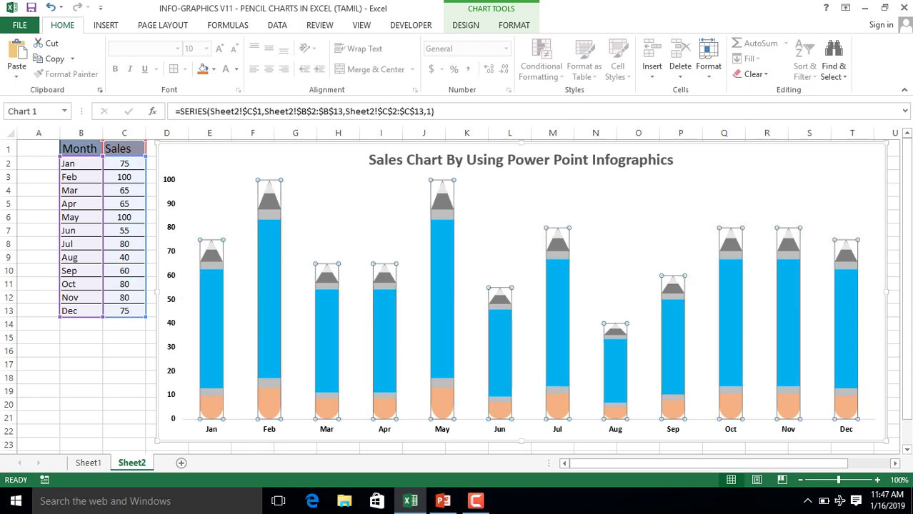
Step: Add value data labels above each pencil and make them bold
right_click(267, 237)
mouse_move(322, 329)
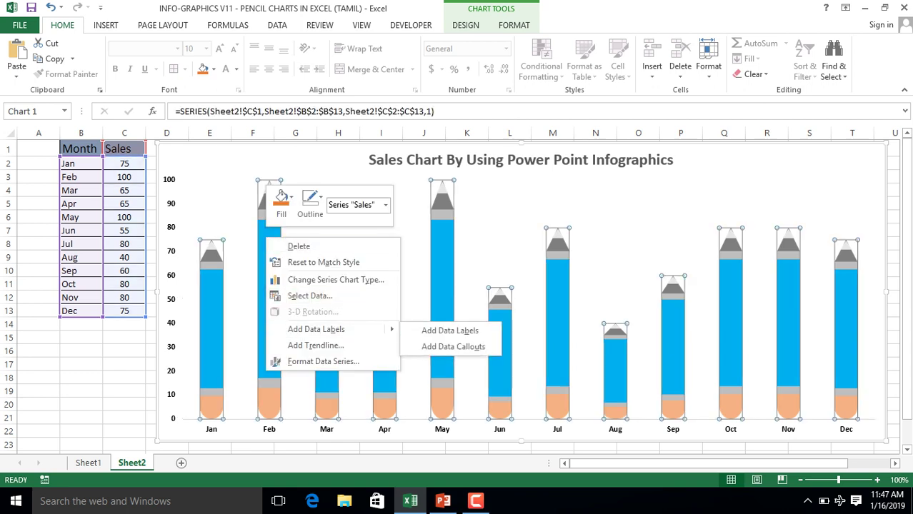
left_click(449, 330)
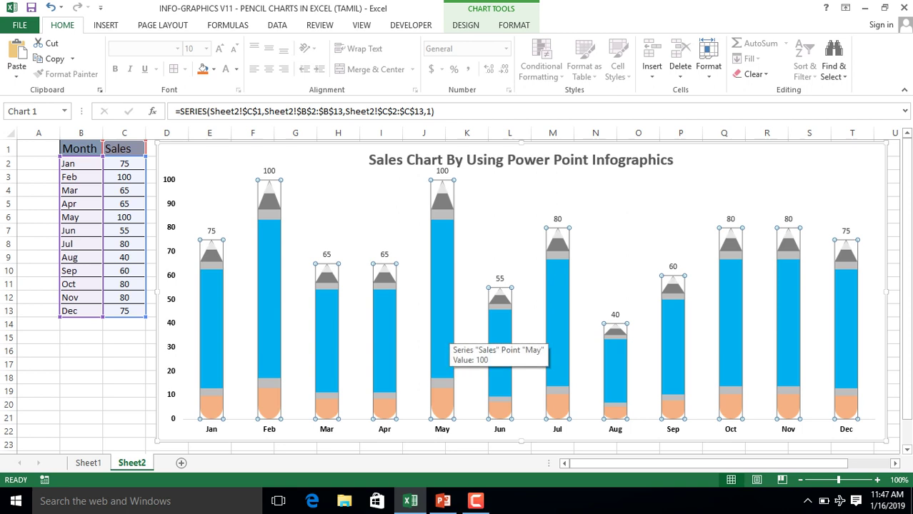
left_click(442, 171)
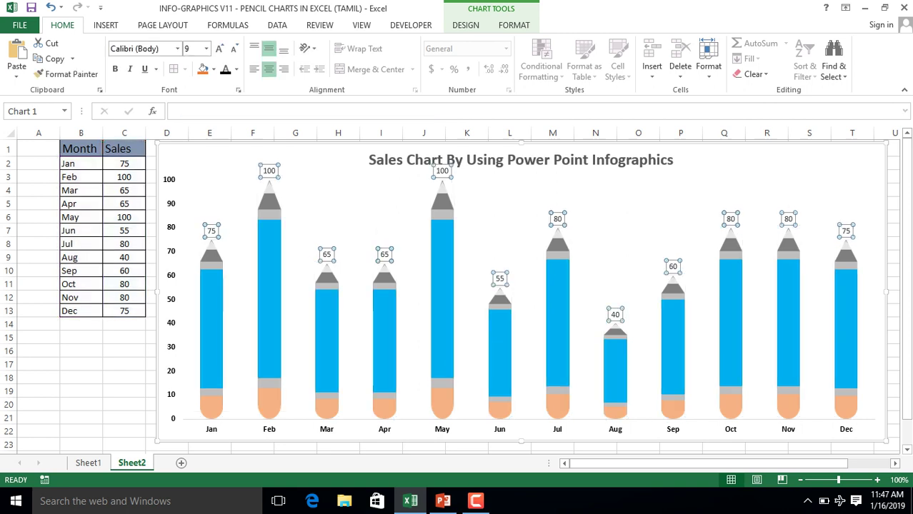
key("ctrl+b")
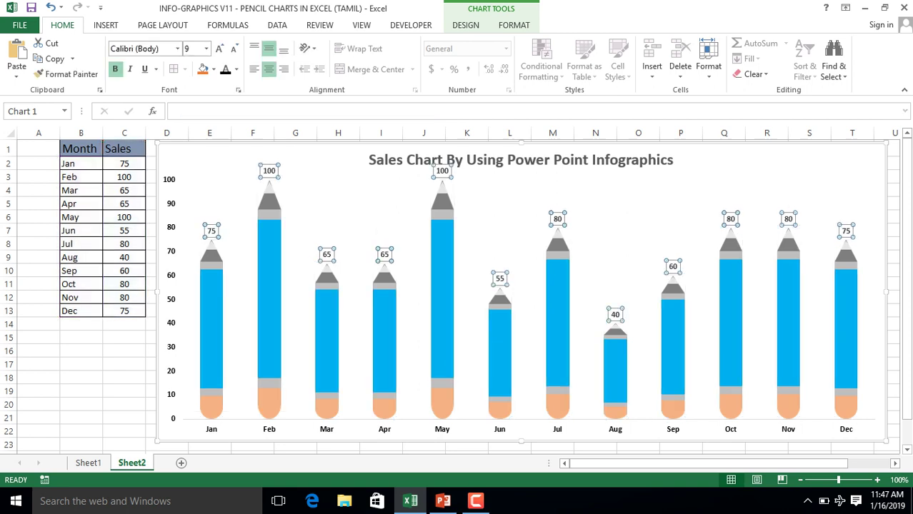
Step: Change the data label shapes to Oval
left_click(269, 171)
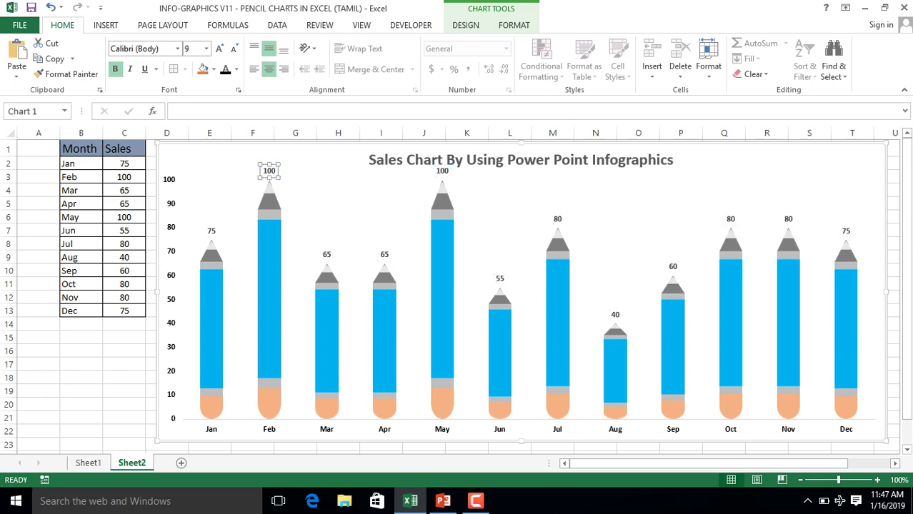
key("Up")
key("Down")
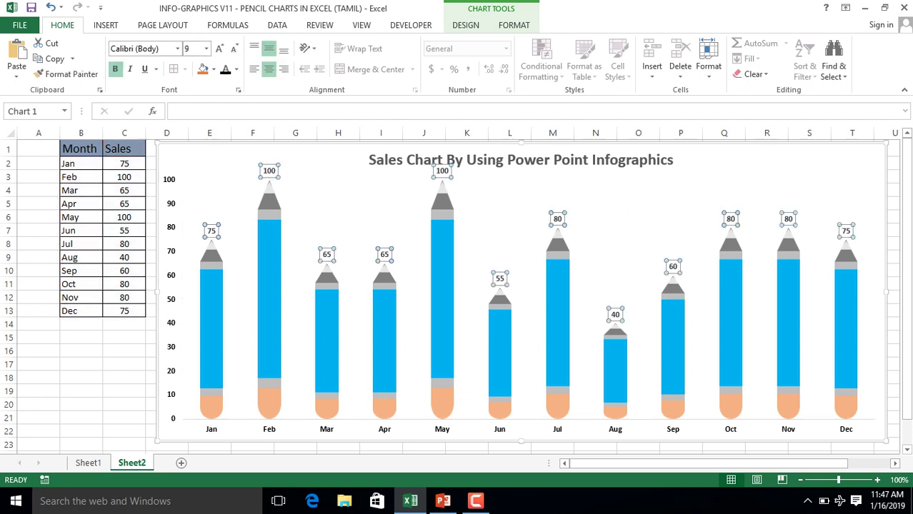
right_click(271, 174)
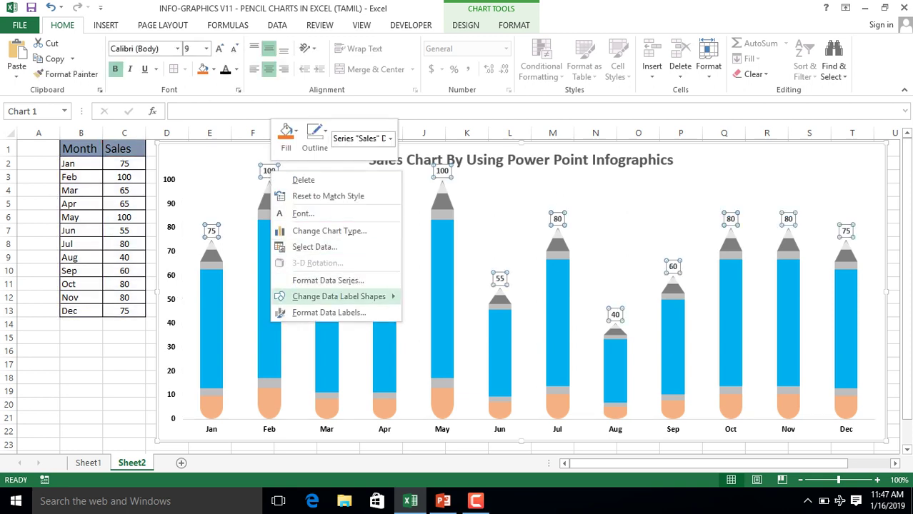
mouse_move(286, 296)
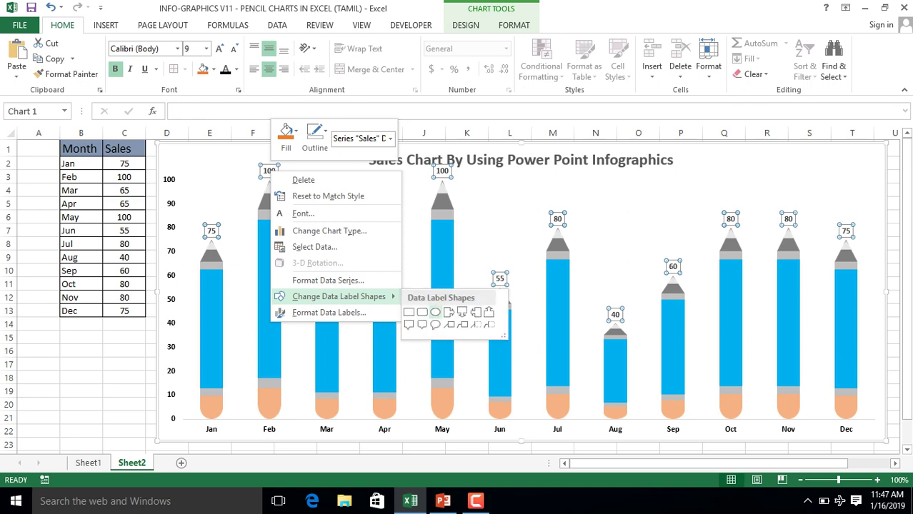
left_click(435, 312)
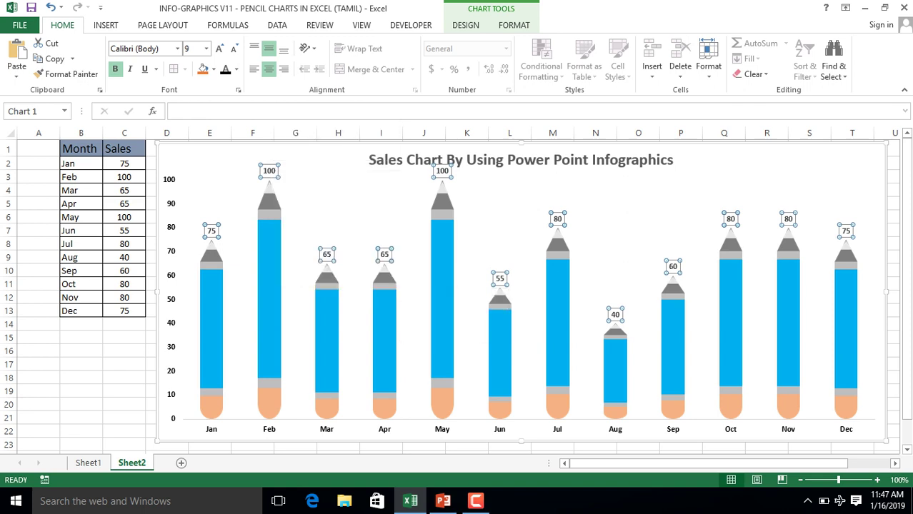
Step: Reselect all the data labels, bold them, and return to the worksheet
left_click(468, 314)
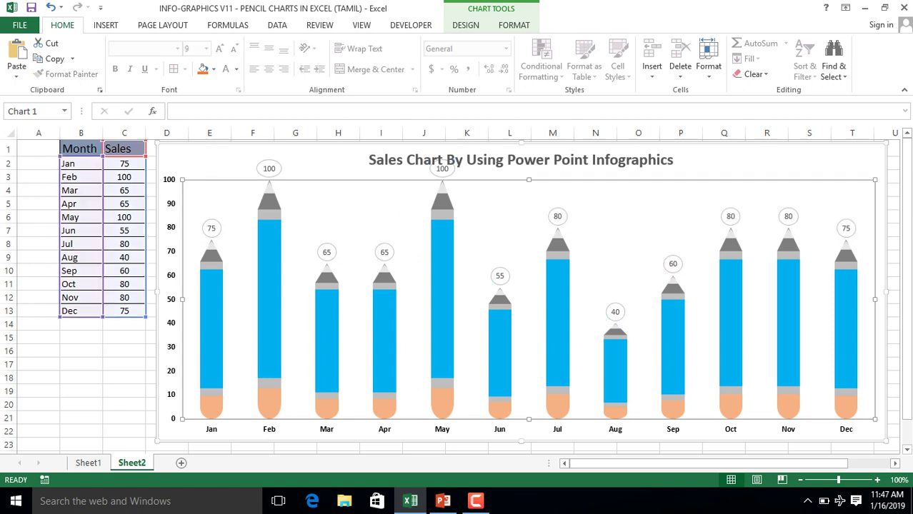
key("Escape")
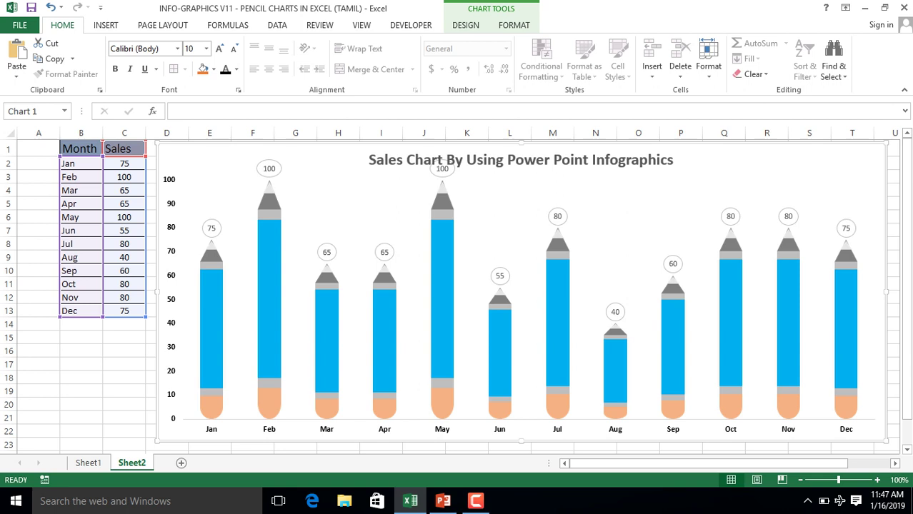
mouse_move(269, 191)
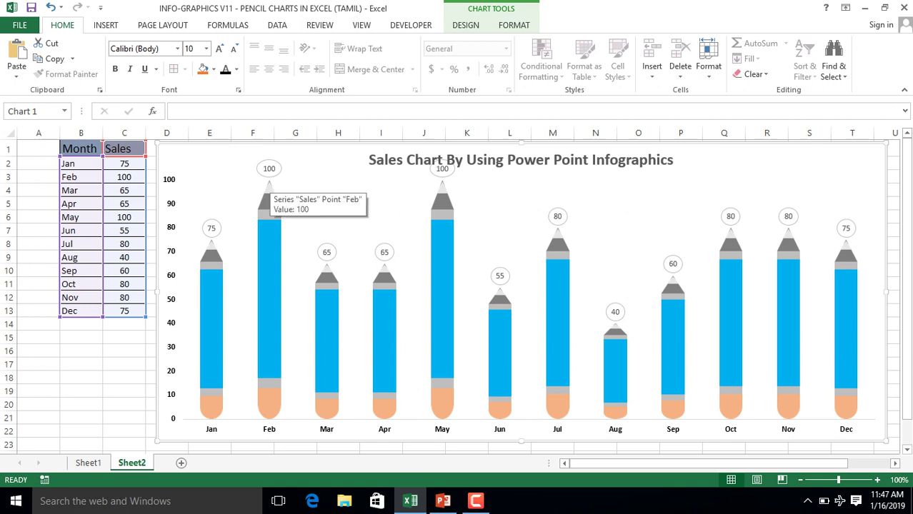
key("Down")
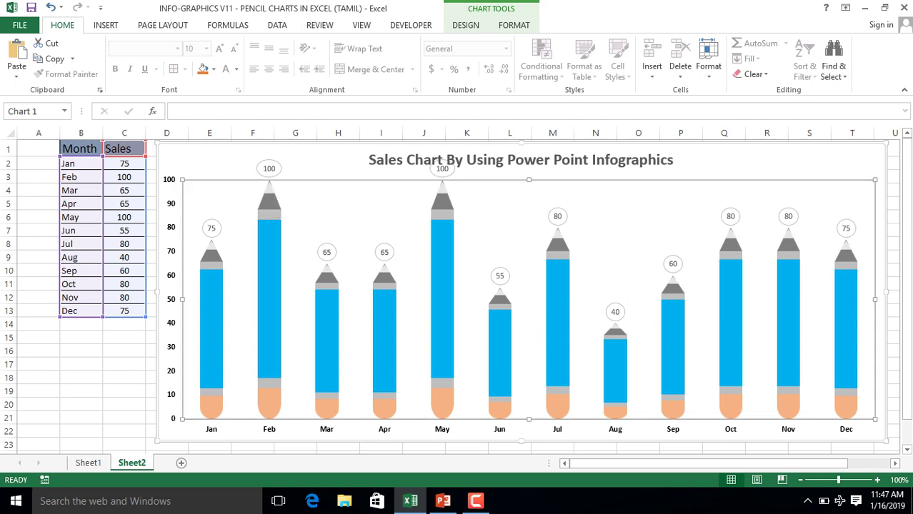
key("Down")
key("ctrl+b")
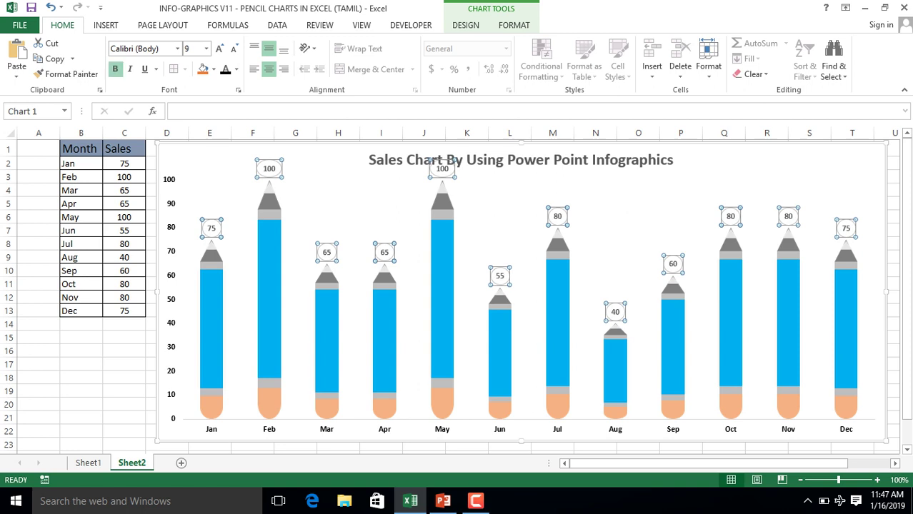
key("Up")
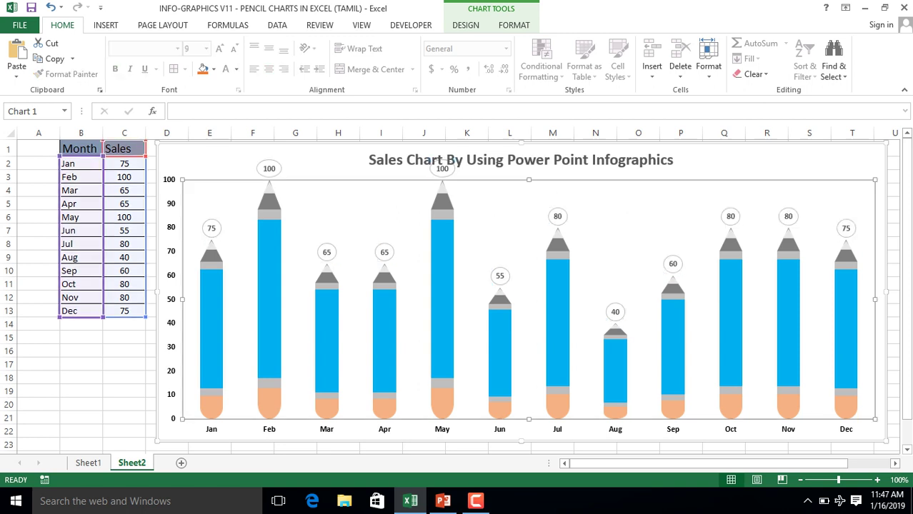
left_click(38, 176)
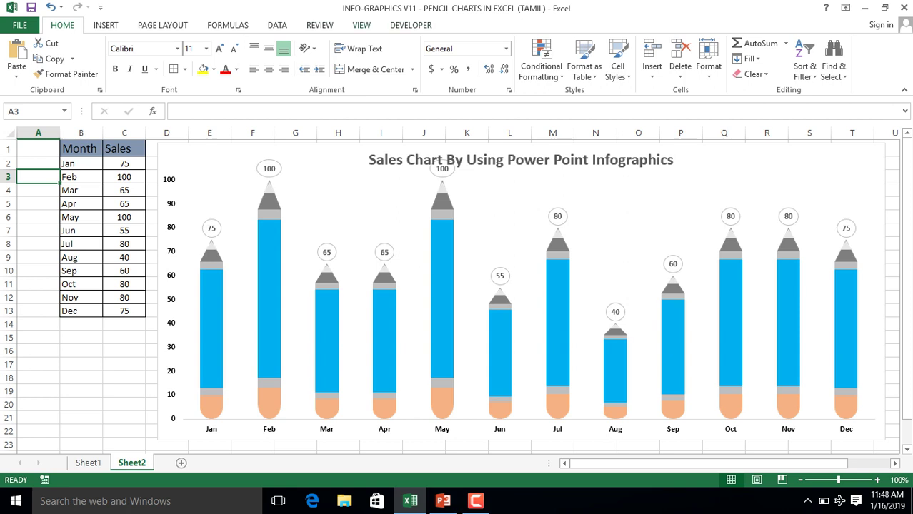
Step: Turn off worksheet gridlines on the View tab
left_click(361, 25)
left_click(148, 69)
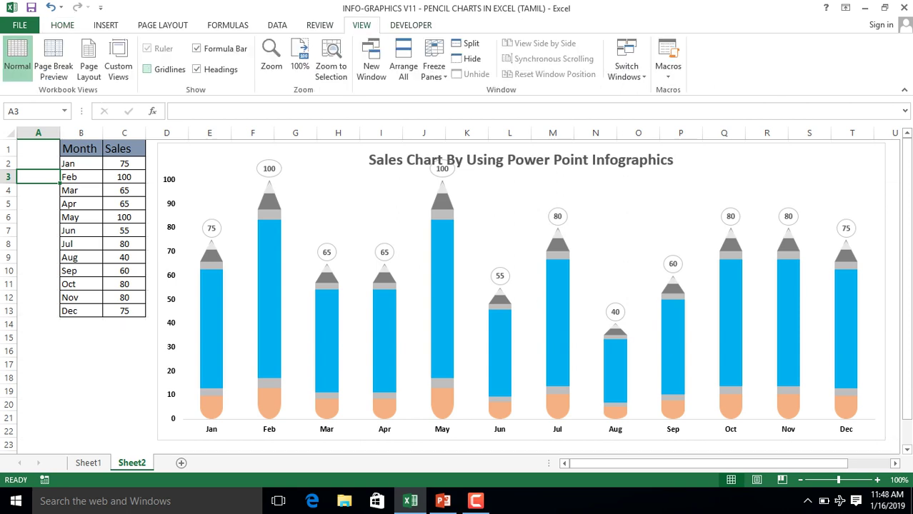
left_click(124, 378)
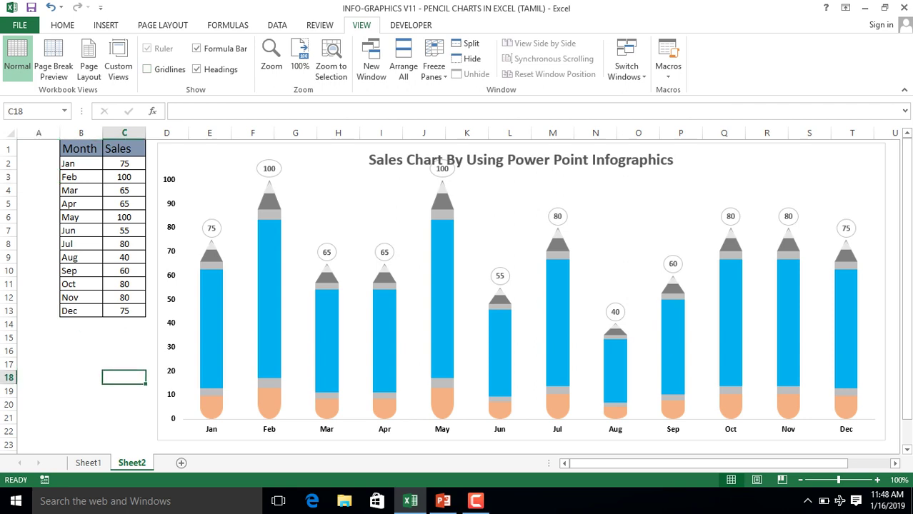
Step: Check the chart title, pencil series and plot area, then return to cell C2
left_click(875, 293)
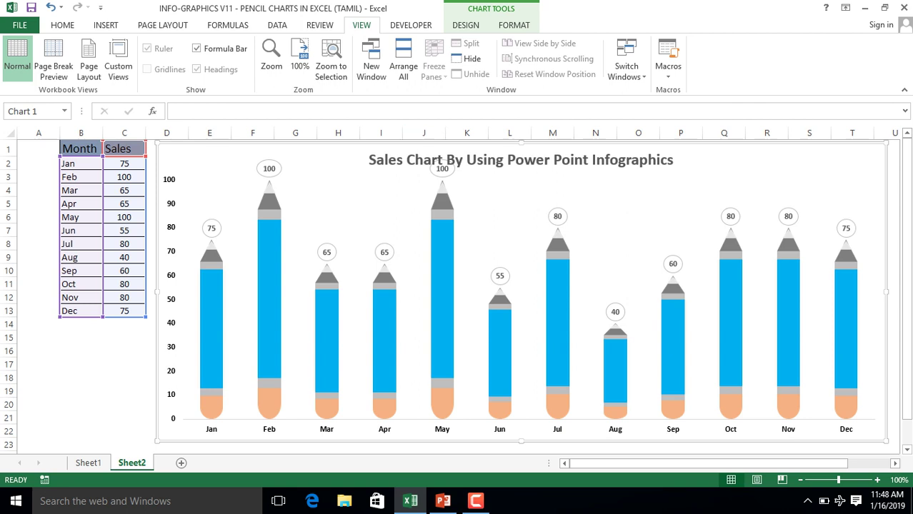
left_click(520, 160)
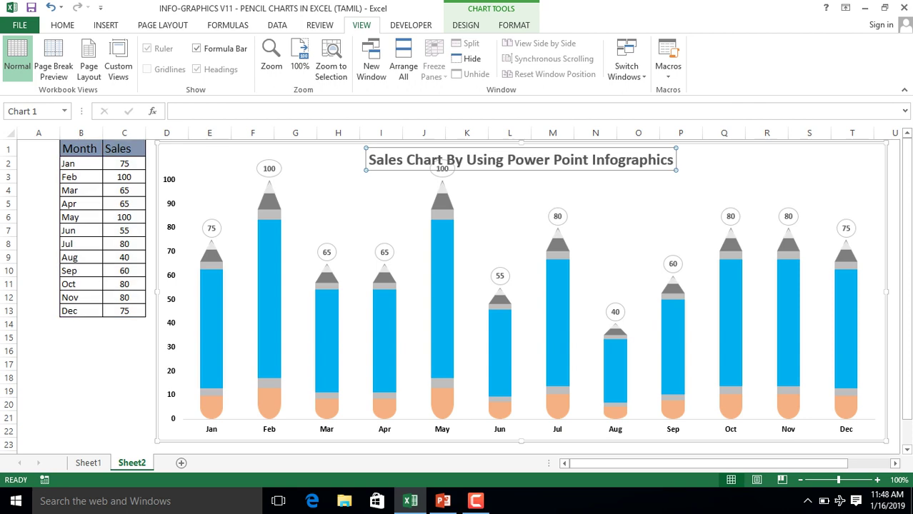
left_click(268, 193)
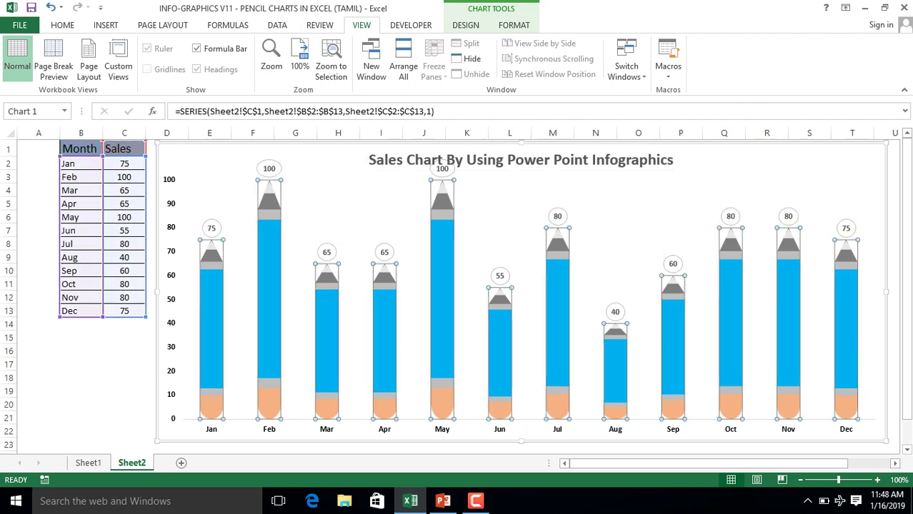
left_click(236, 193)
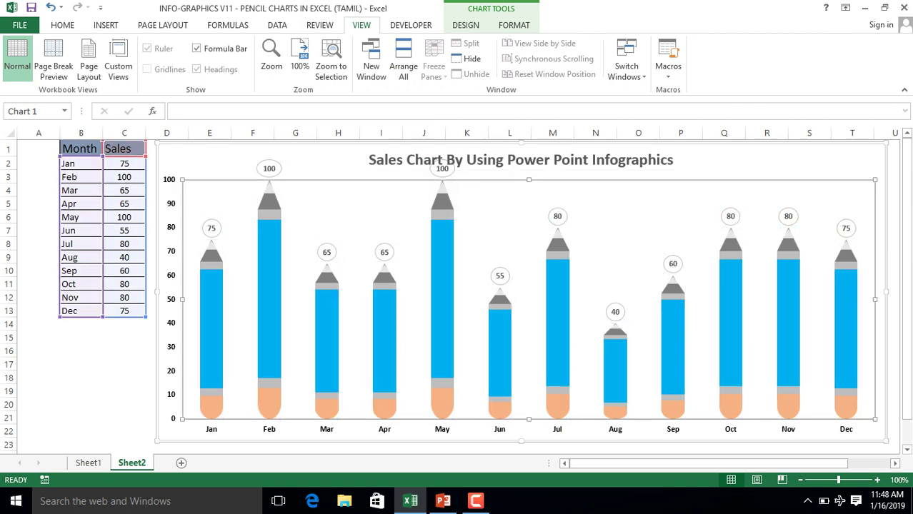
key("Escape")
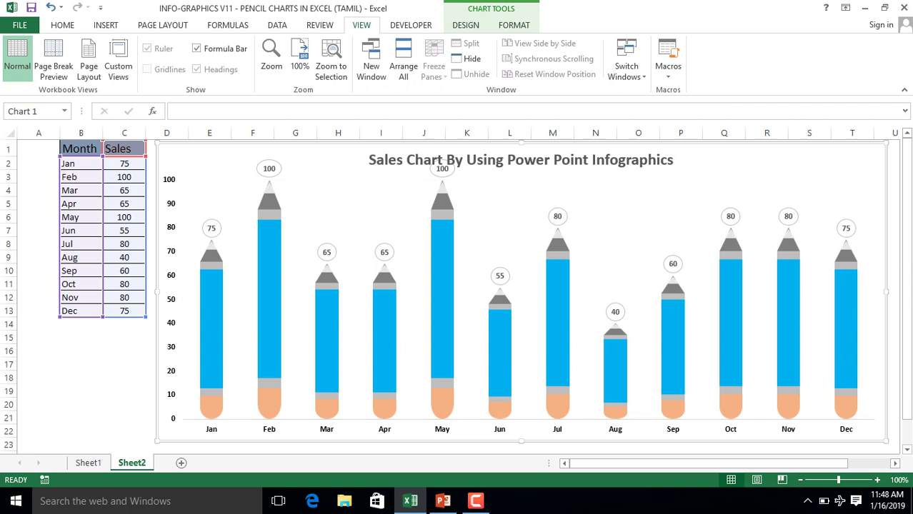
key("Escape")
Step: Enter Jan sales of 50 in C2 and Feb sales of 75 in C3
type("10")
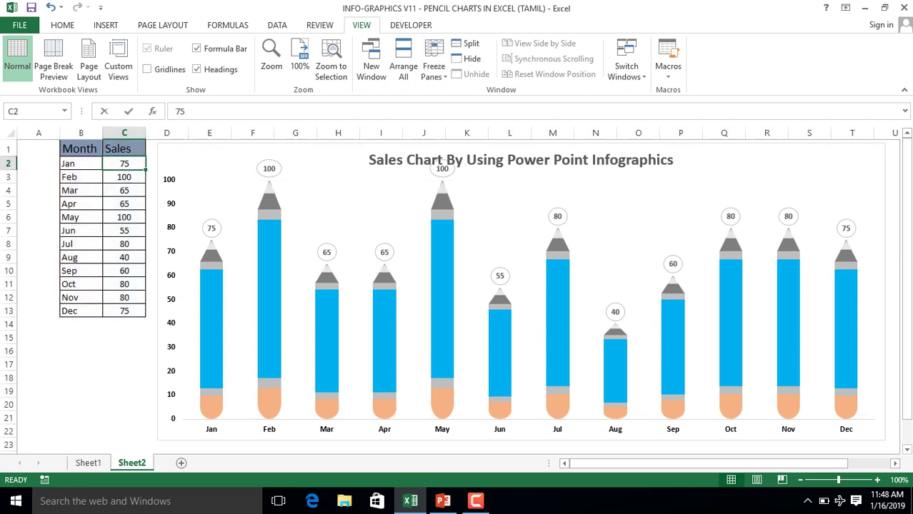
key("Return")
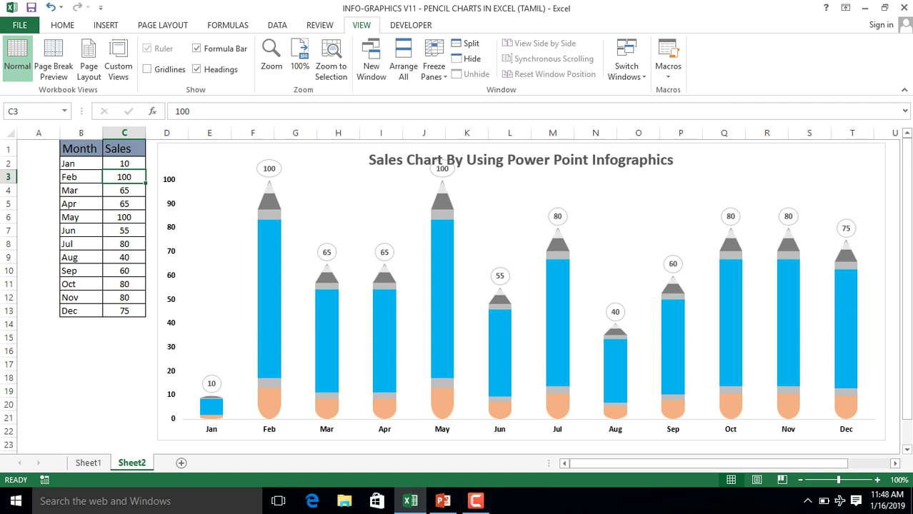
left_click(125, 164)
type("5")
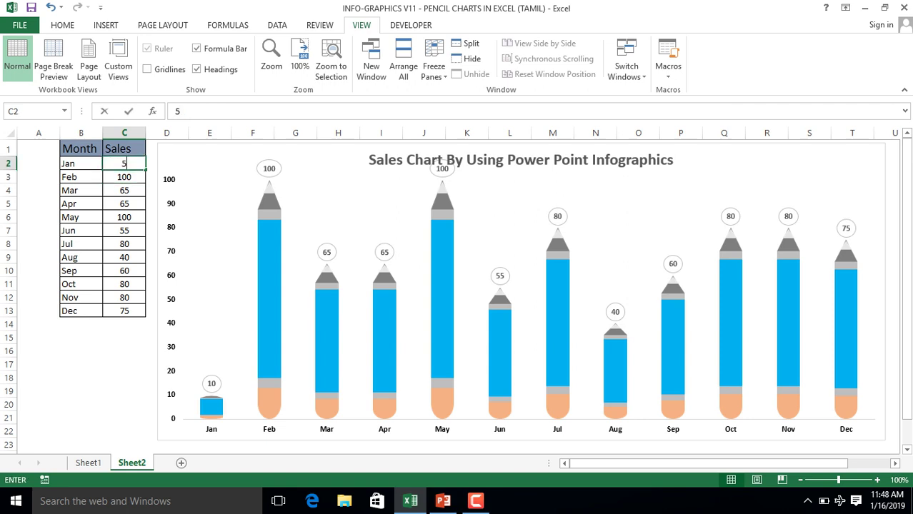
type("0")
key("Return")
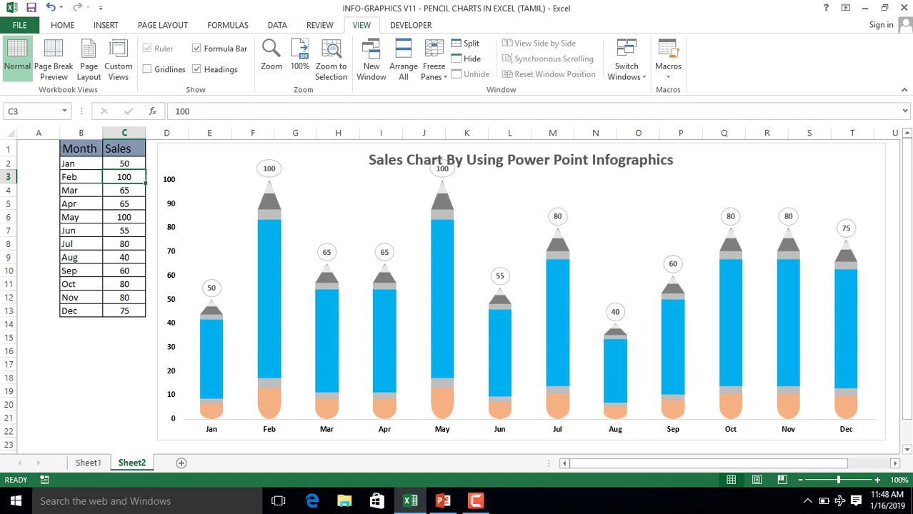
type("75")
key("Return")
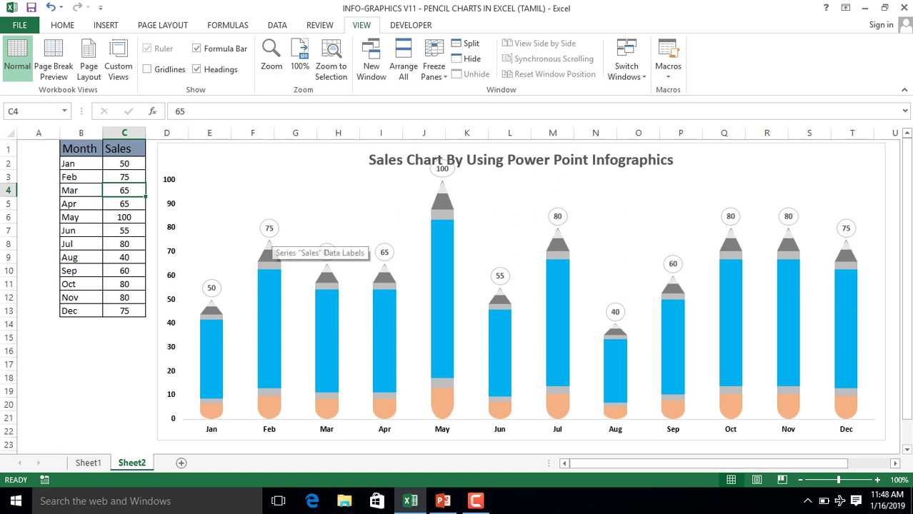
Step: Review the Jun, Nov, Dec, Oct and Jul sales cells
left_click(124, 230)
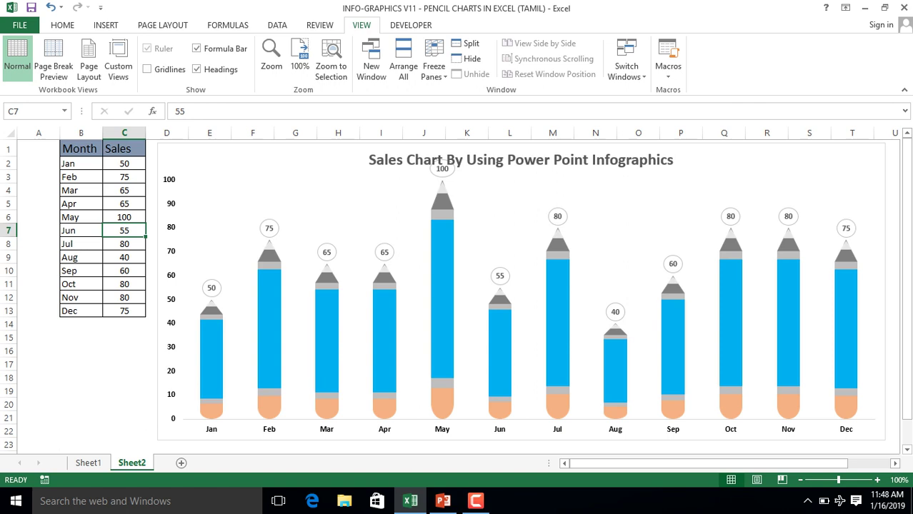
left_click(125, 297)
left_click(124, 311)
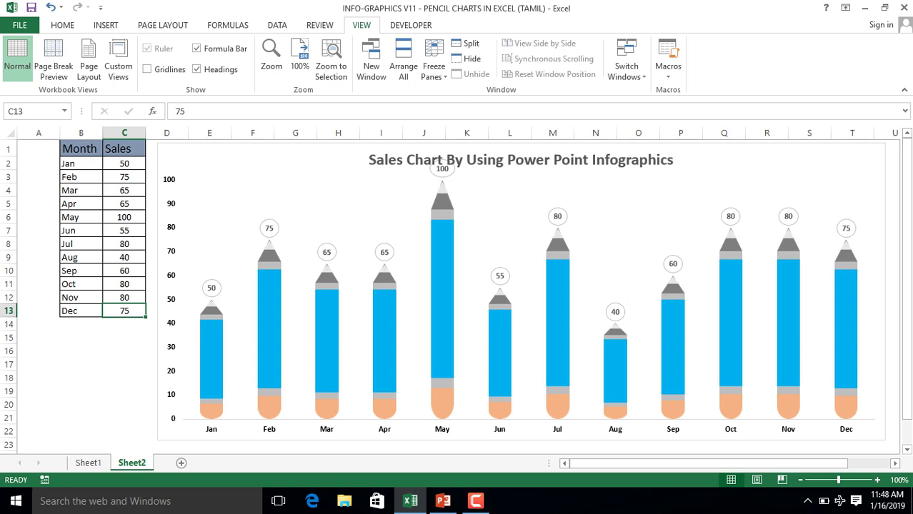
key("Up")
key("Up")
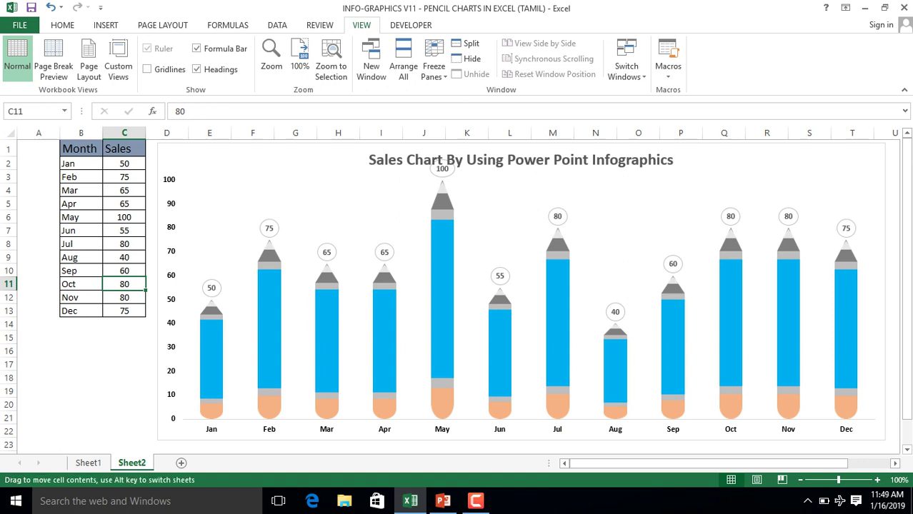
left_click(125, 244)
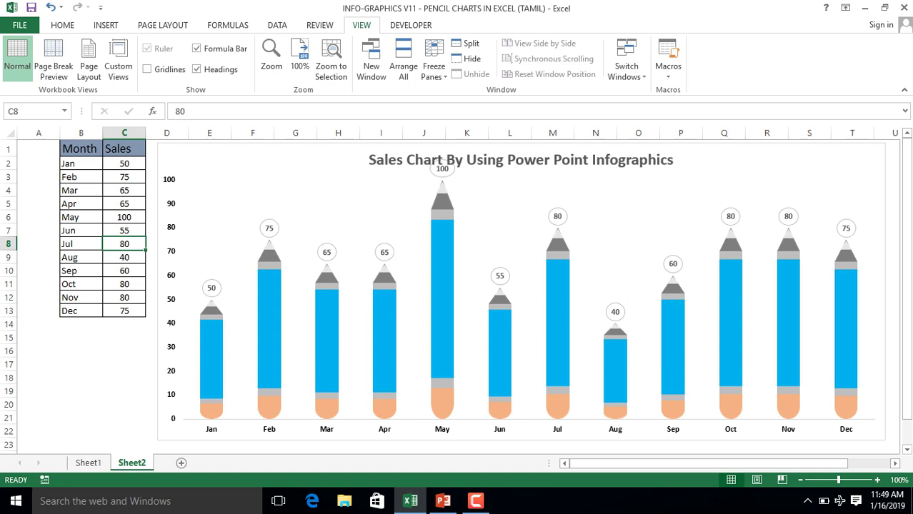
left_click(475, 501)
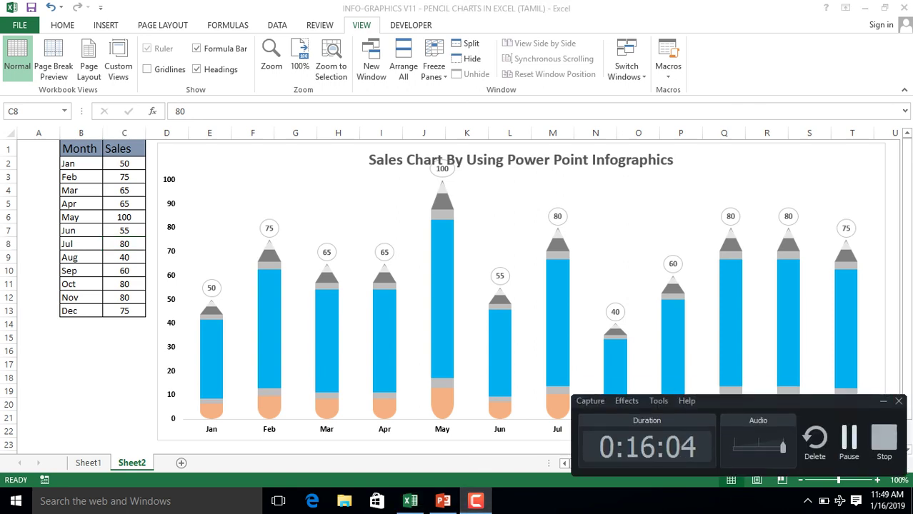